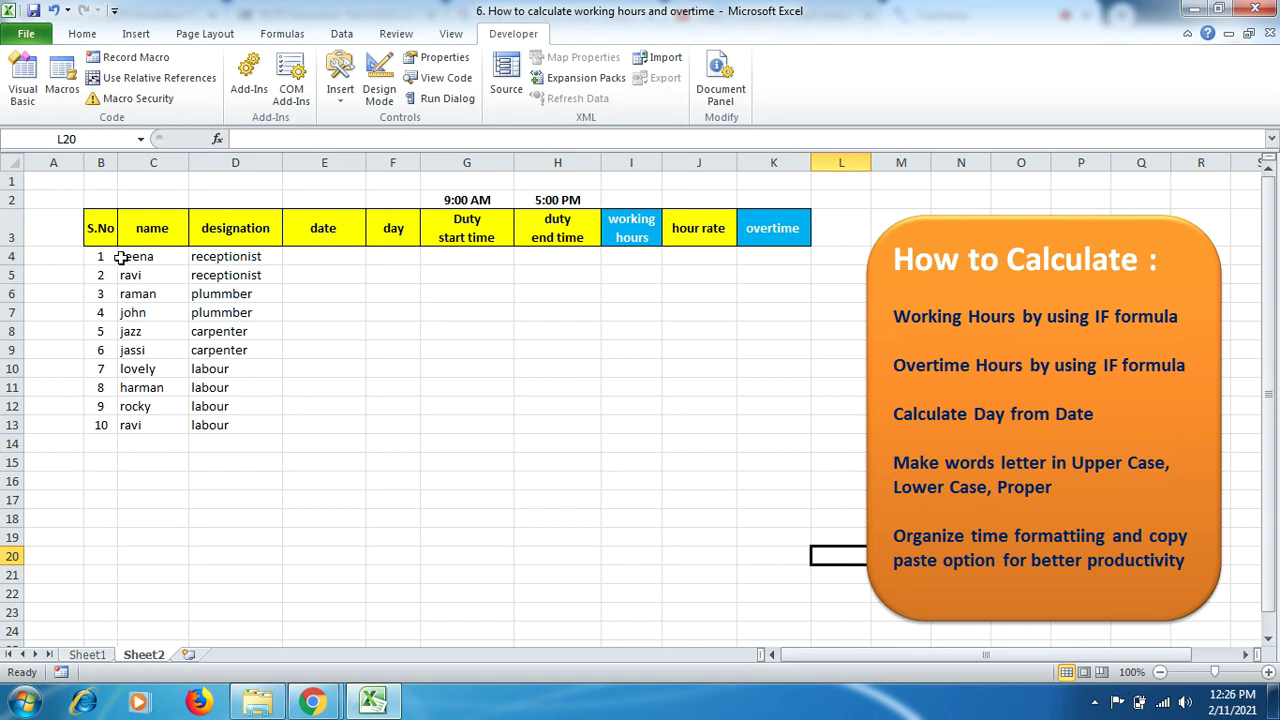
drag(128, 256, 228, 425)
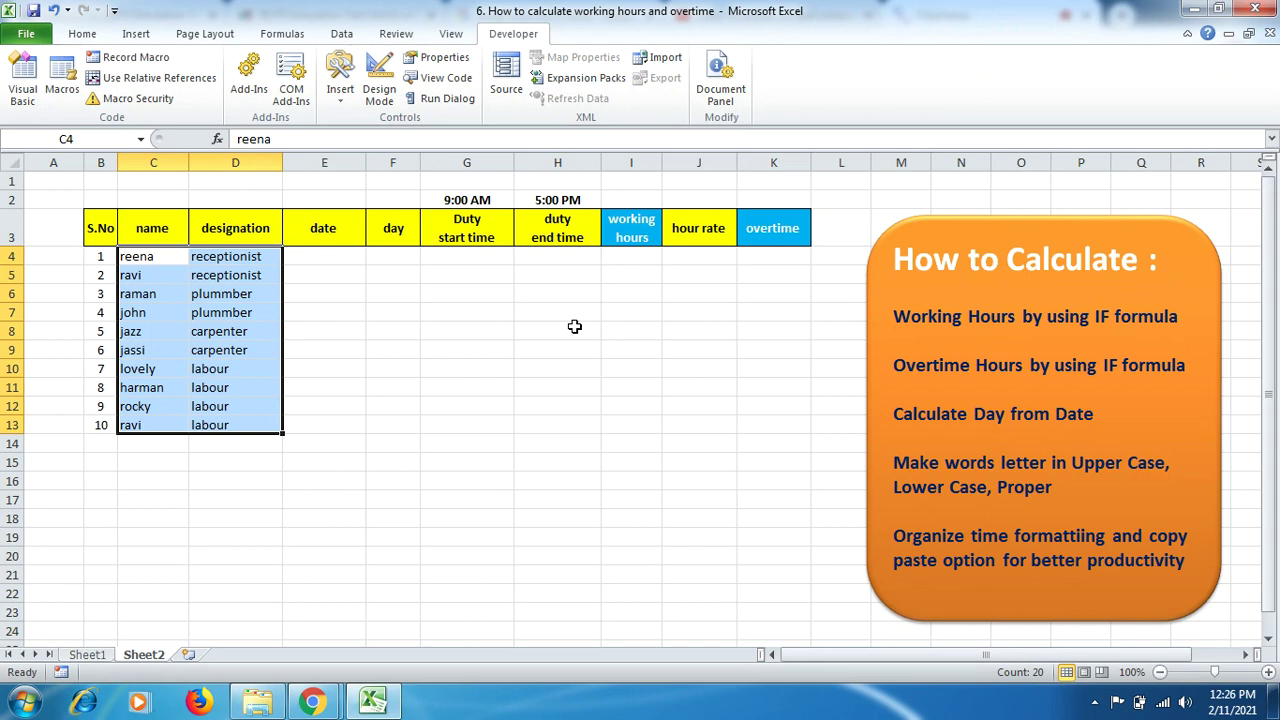
click(376, 317)
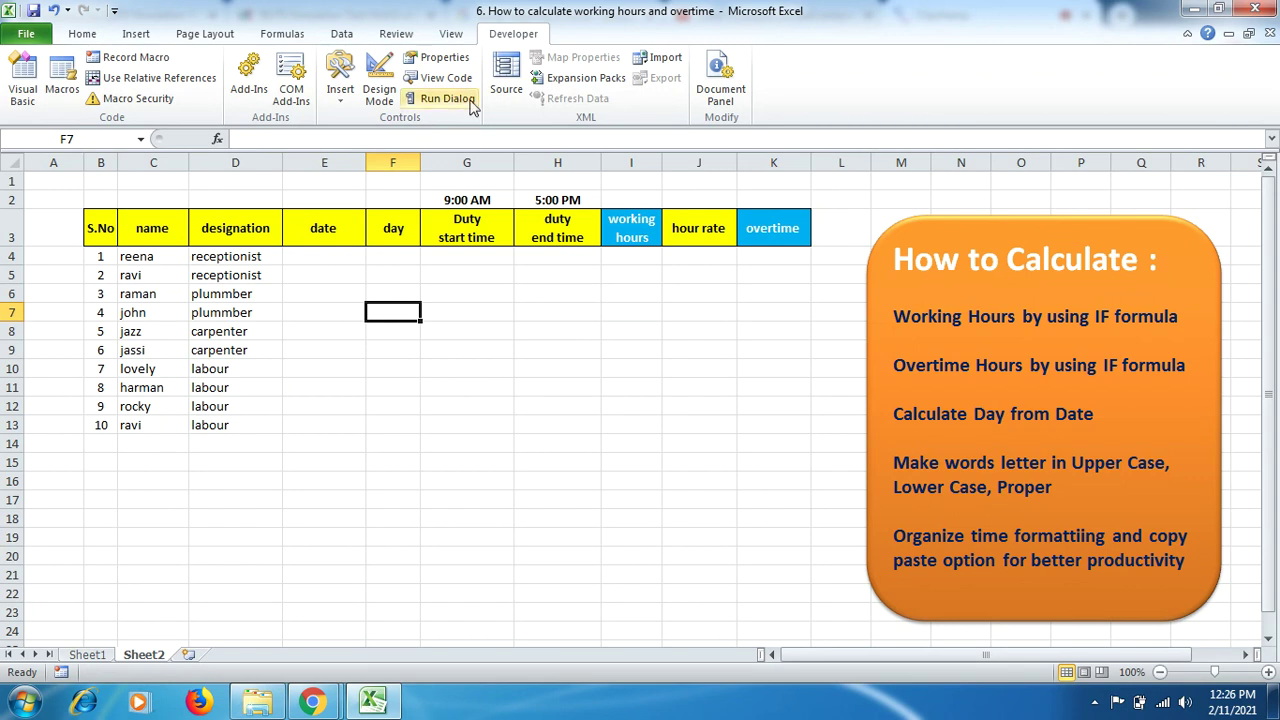
Step: Open the Visual Basic editor and insert a new code module in the workbook's project
click(30, 88)
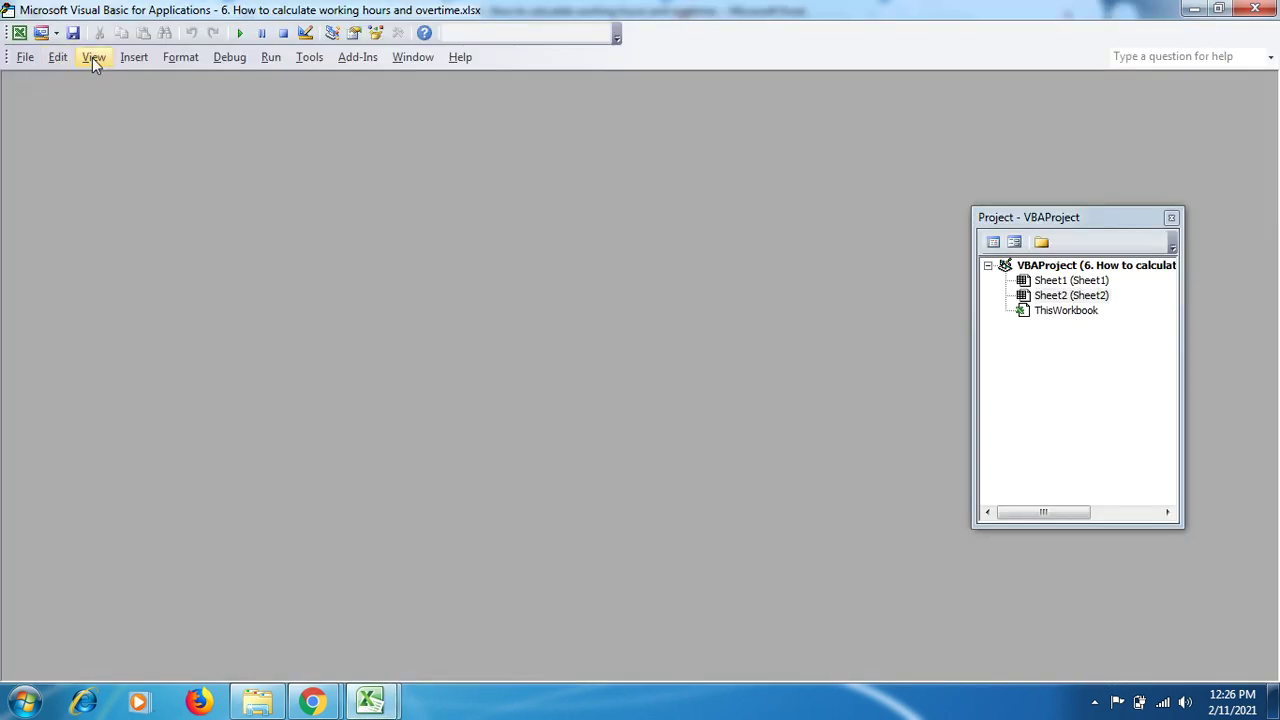
click(92, 57)
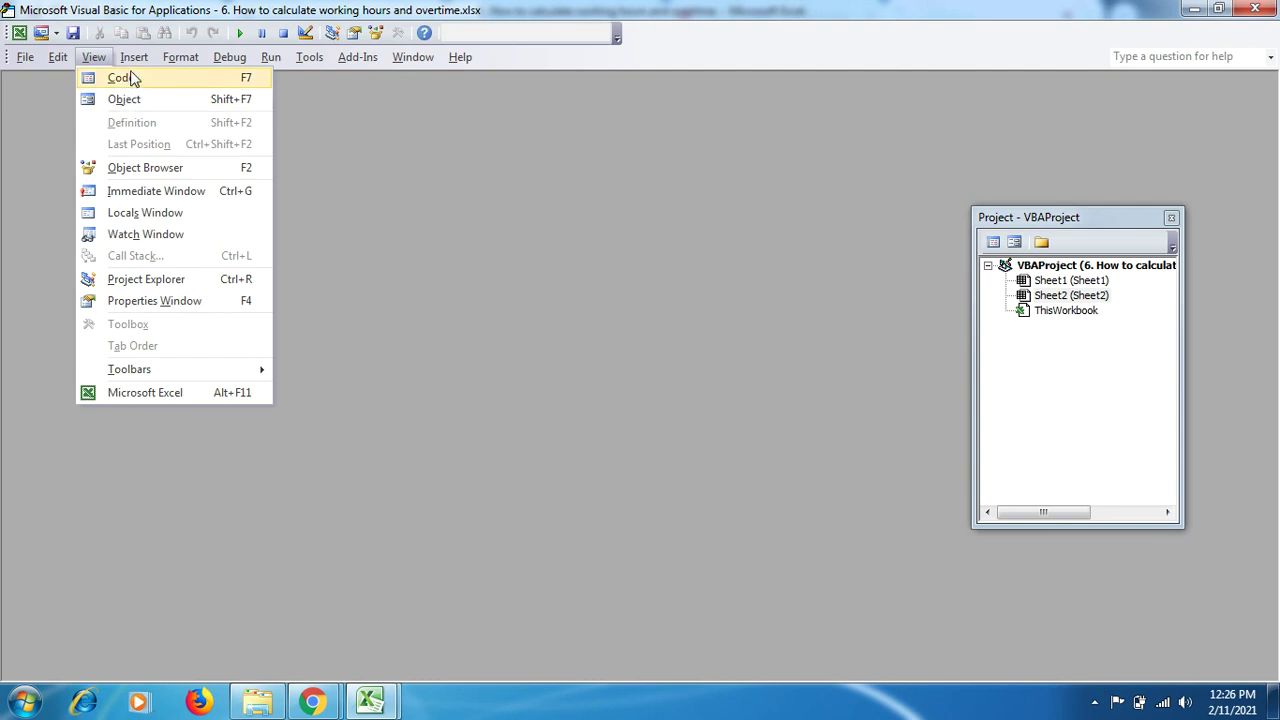
click(131, 61)
click(131, 61)
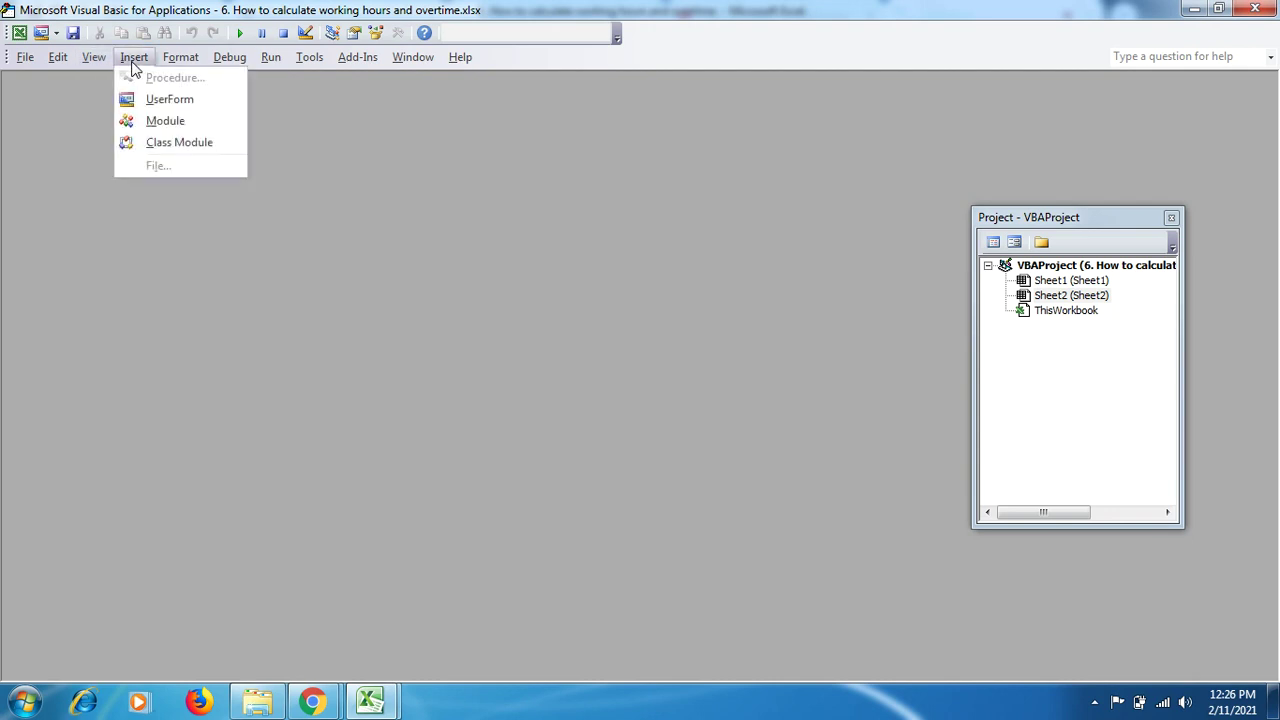
click(162, 121)
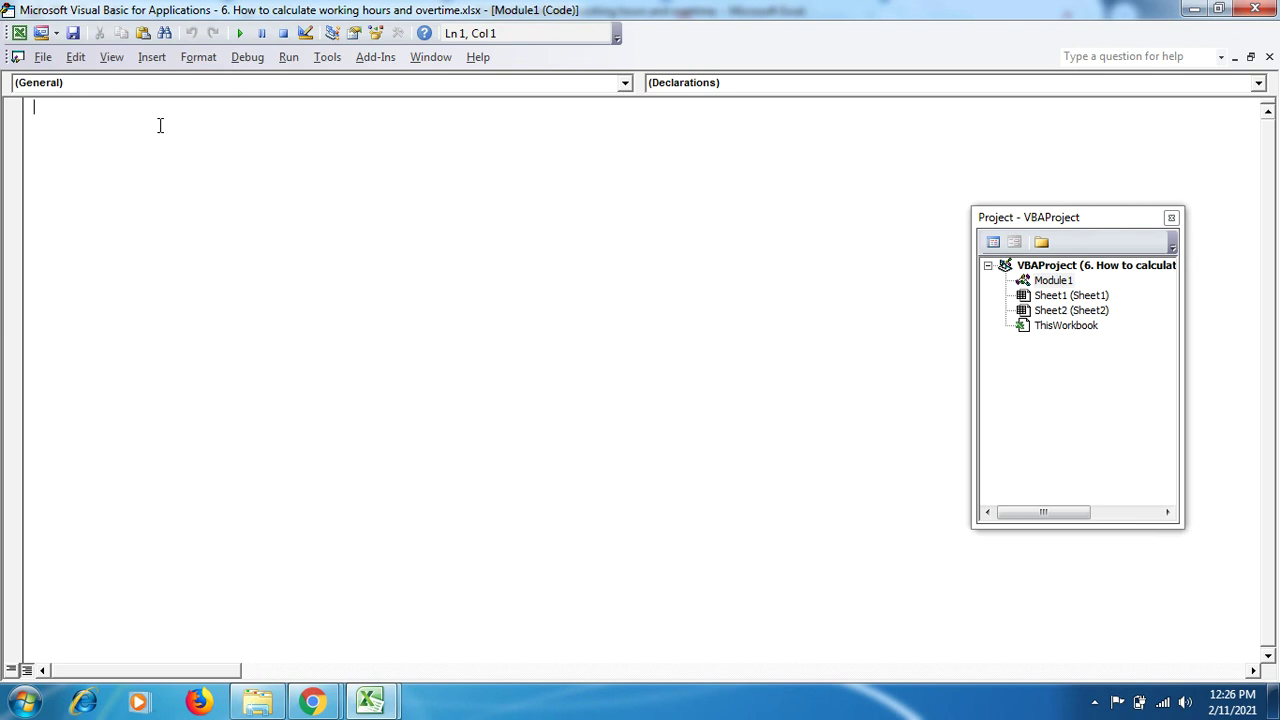
Step: Add macros upper, lower and proper that change the letter case of selected non-formula cells, using UCase for upper, and close the code editor
text(Sub upper() For Each cell In Selection If Not cell.HasFormula Then cell.Value = UCase(cell.Value) End If Next cell End Sub   Sub proper() For Each cell In Selection If Not cell.HasFormula Then cell.Value = Application.WorksheetFunction.proper(cell.Value) End If Next cell End Sub    Sub lower() For Each cell In Selection If Not cell.HasFormula Then cell.Value = LCase(cell.Value) End If Next cell End Sub)
click(189, 179)
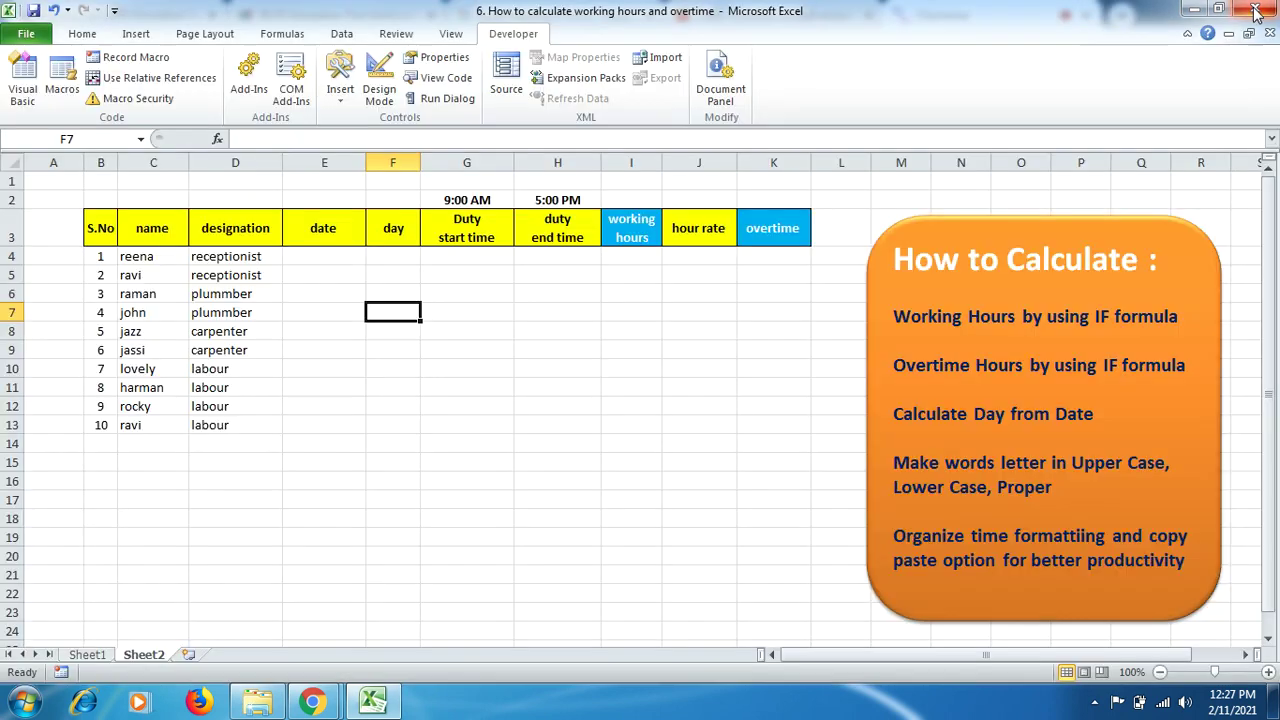
click(1255, 9)
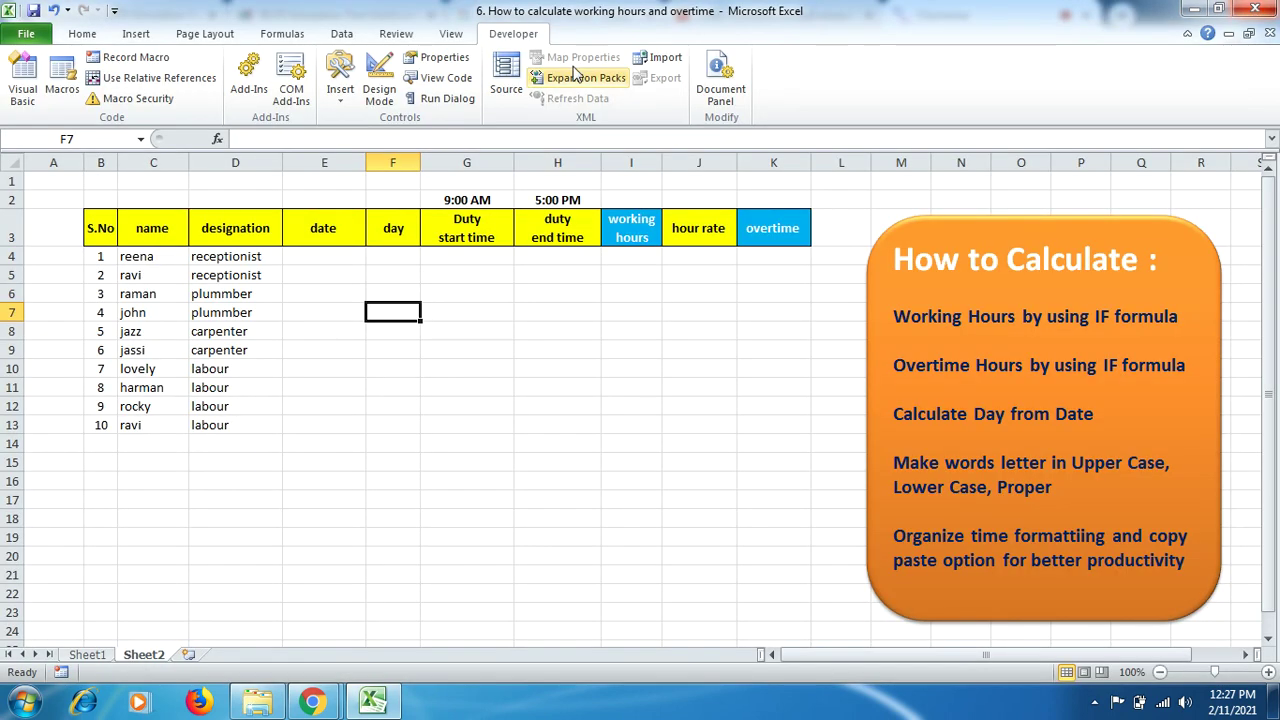
Step: Assign the shortcut Ctrl+Shift+L to the macro lower
click(451, 33)
click(1005, 89)
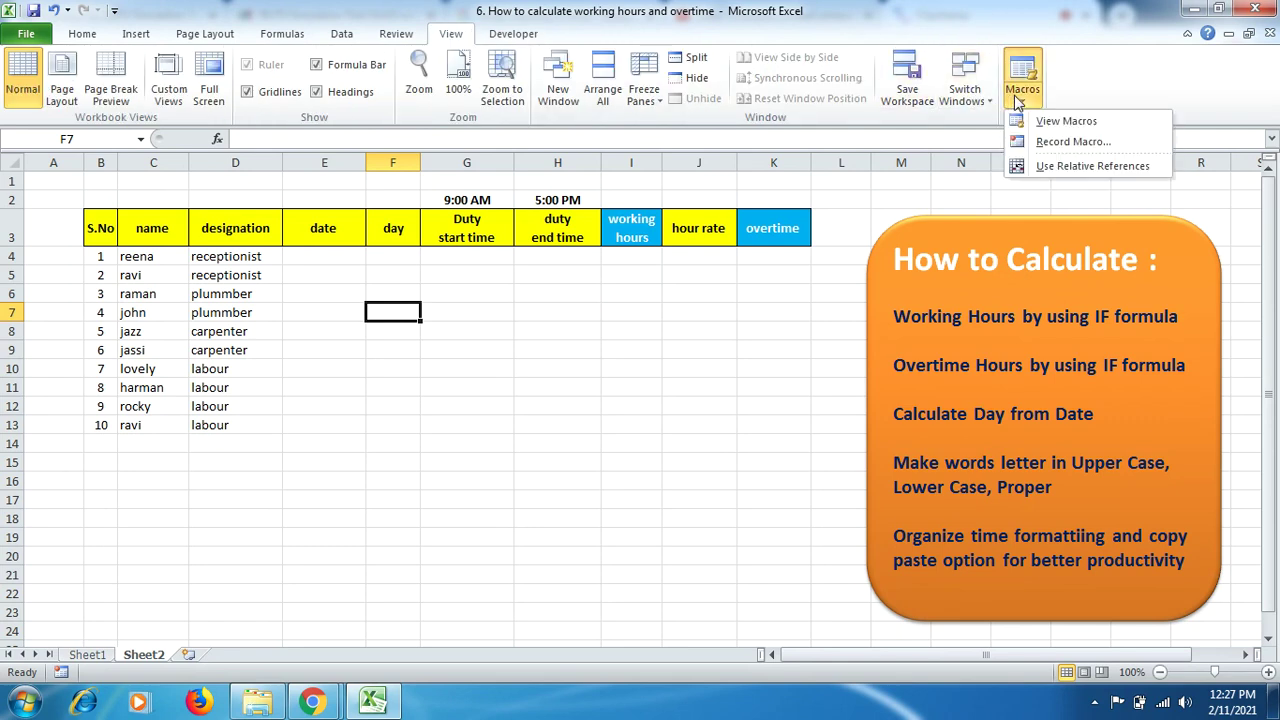
click(1052, 122)
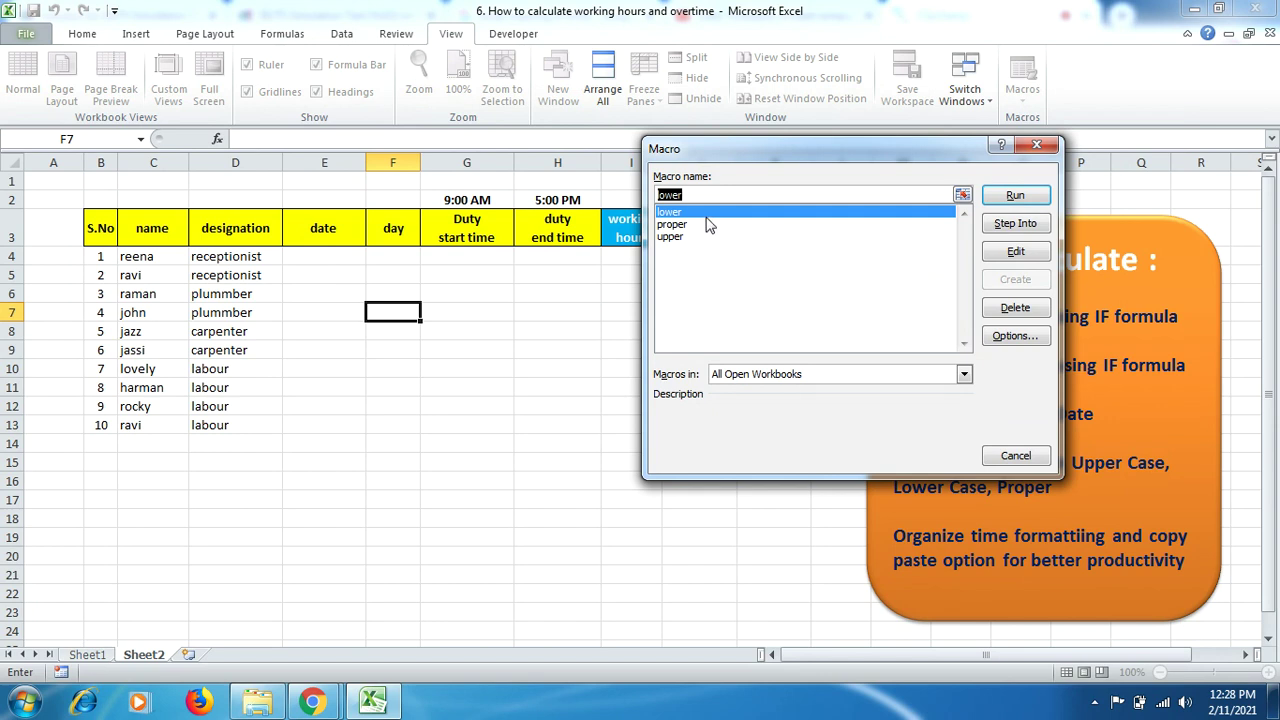
click(1018, 340)
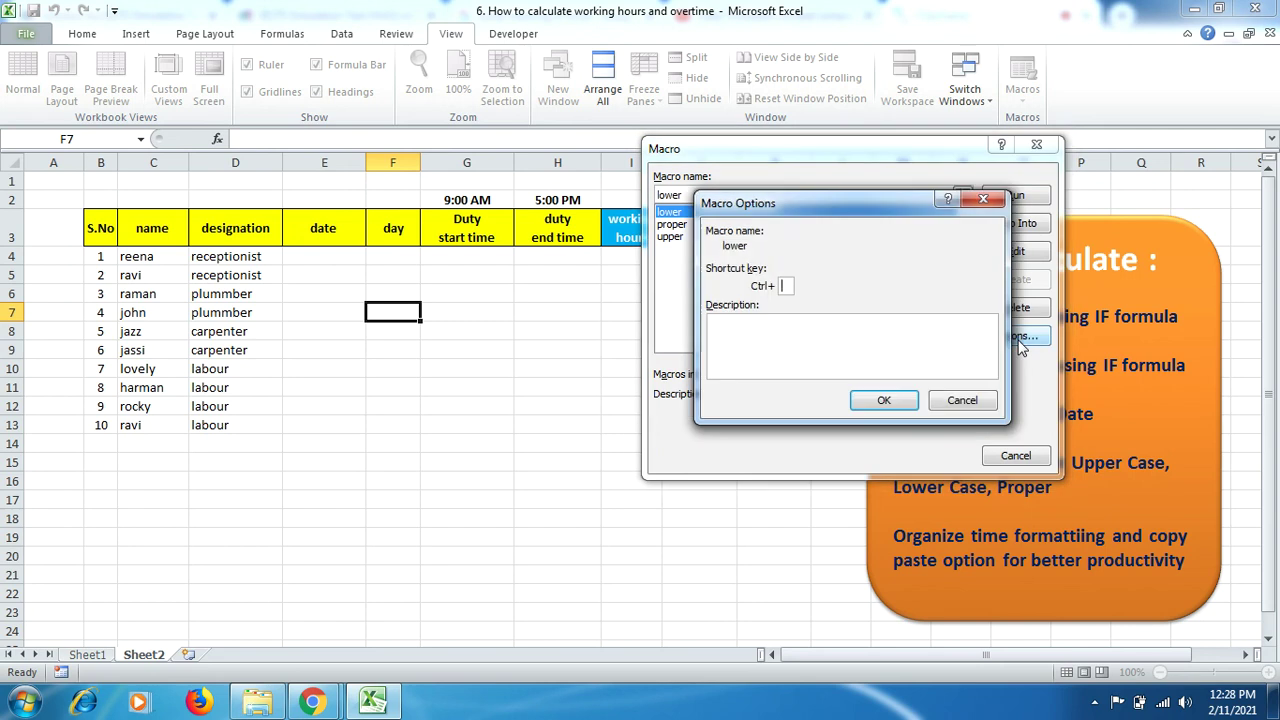
text(L)
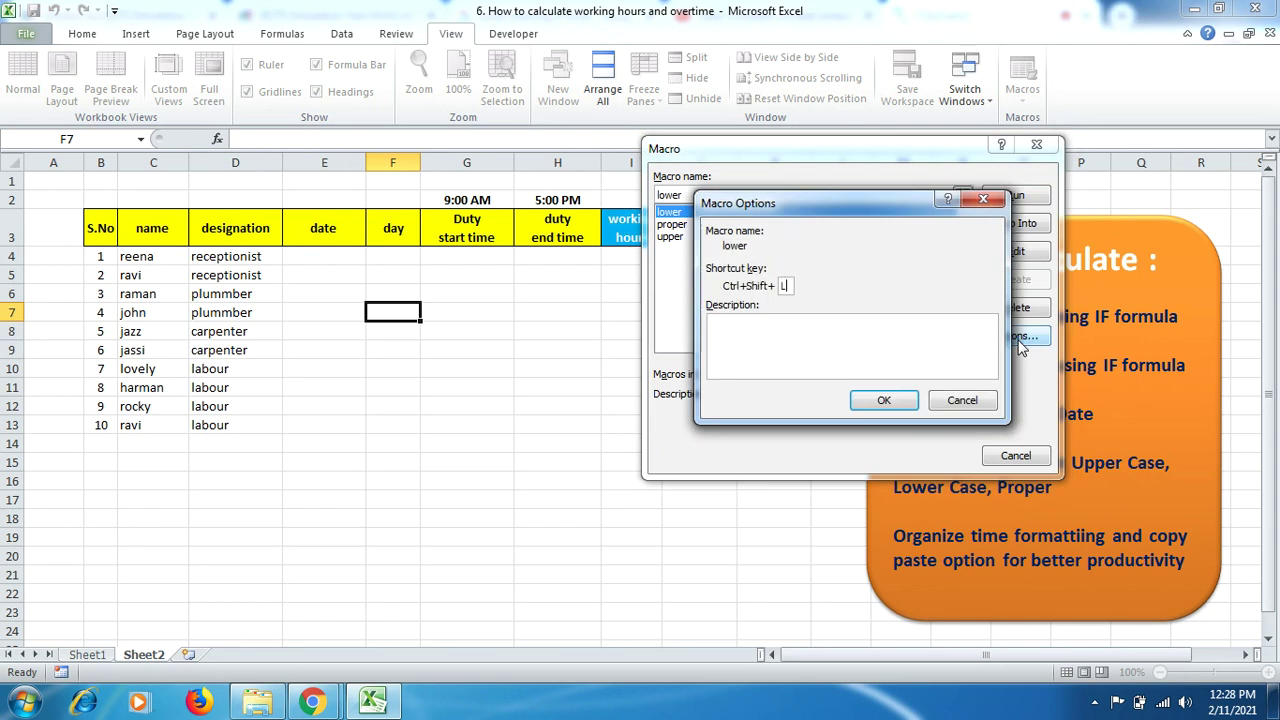
click(872, 402)
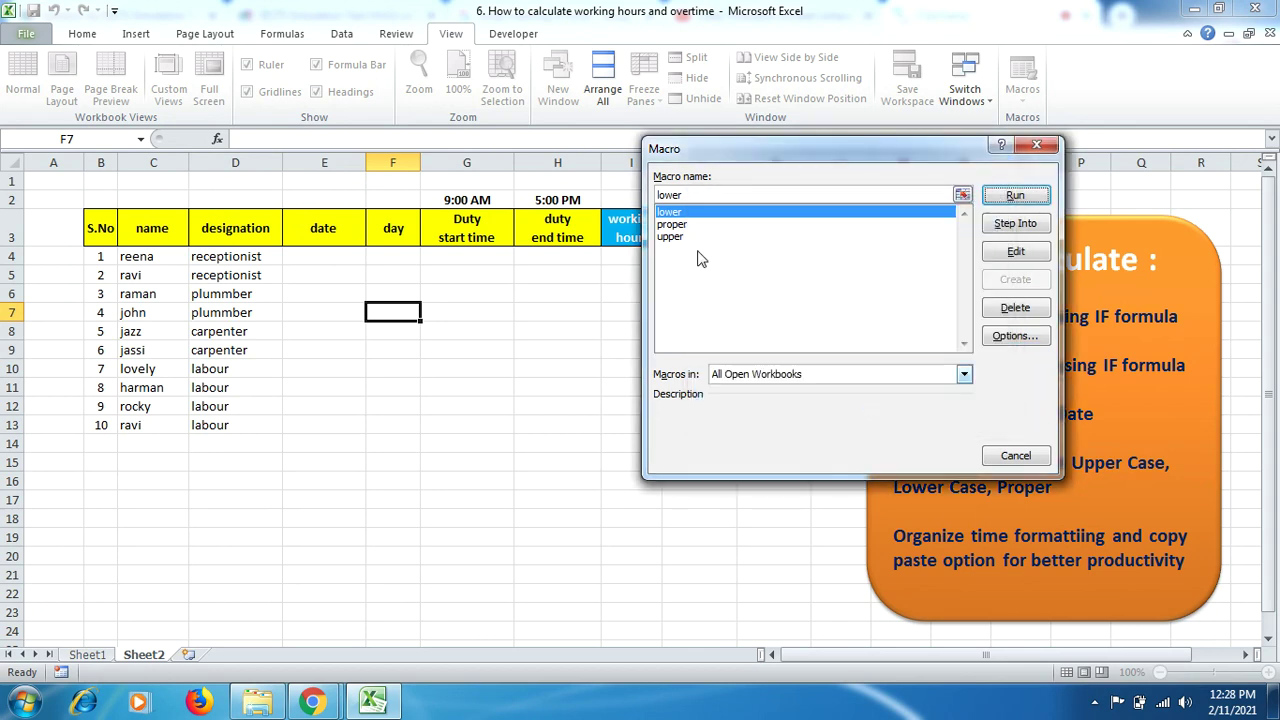
Step: Assign the shortcut Ctrl+Shift+P to the macro proper
click(668, 225)
click(1025, 336)
text(P)
click(884, 403)
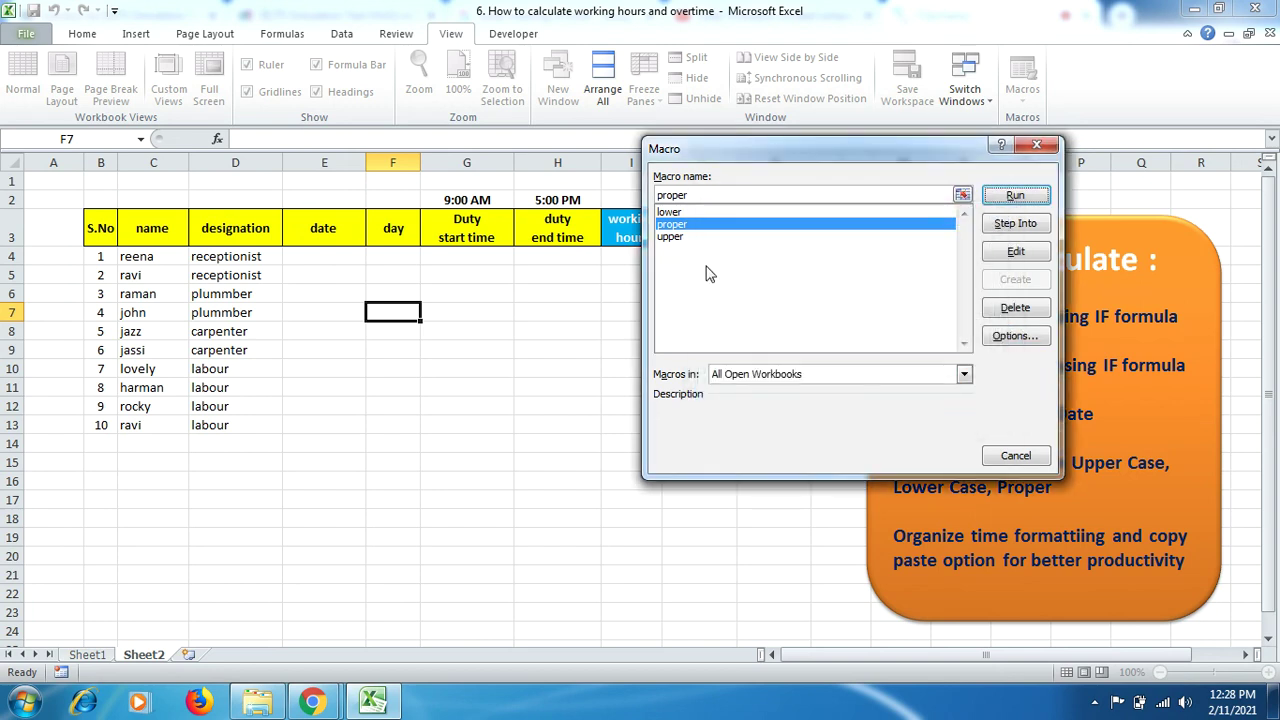
Step: Assign the shortcut Ctrl+Shift+U to the macro upper
click(669, 240)
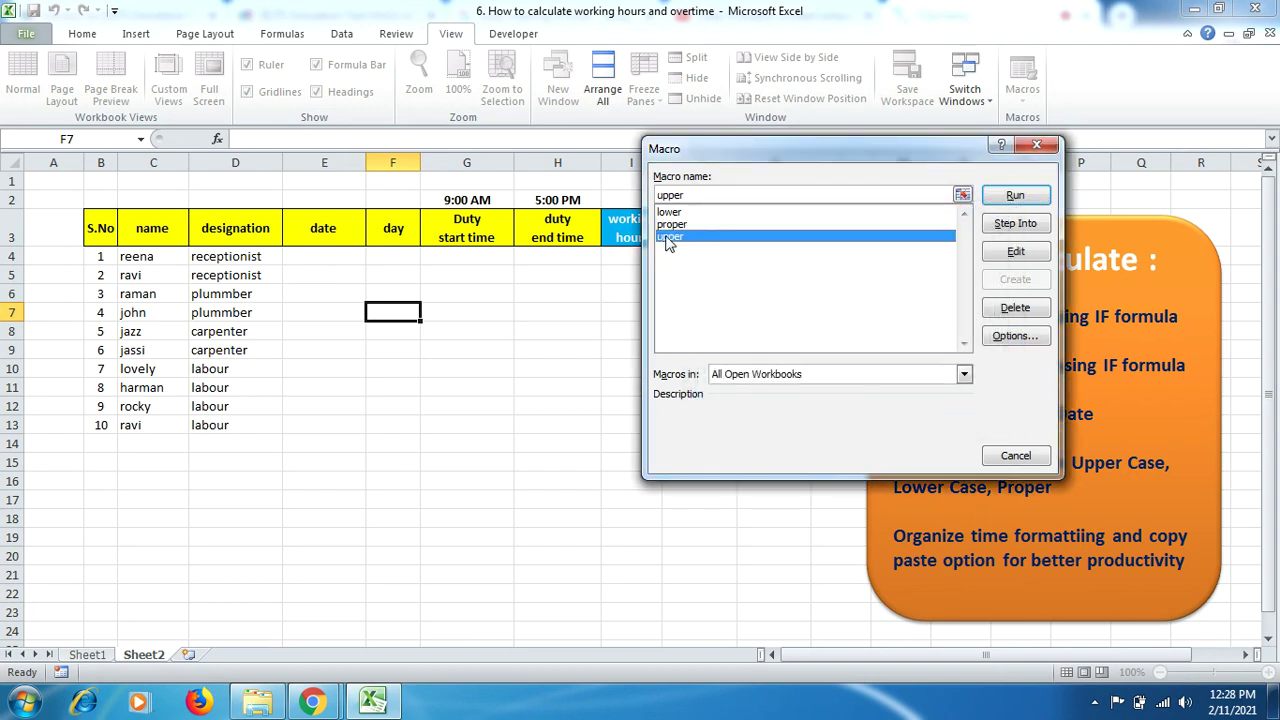
click(1015, 336)
text(U)
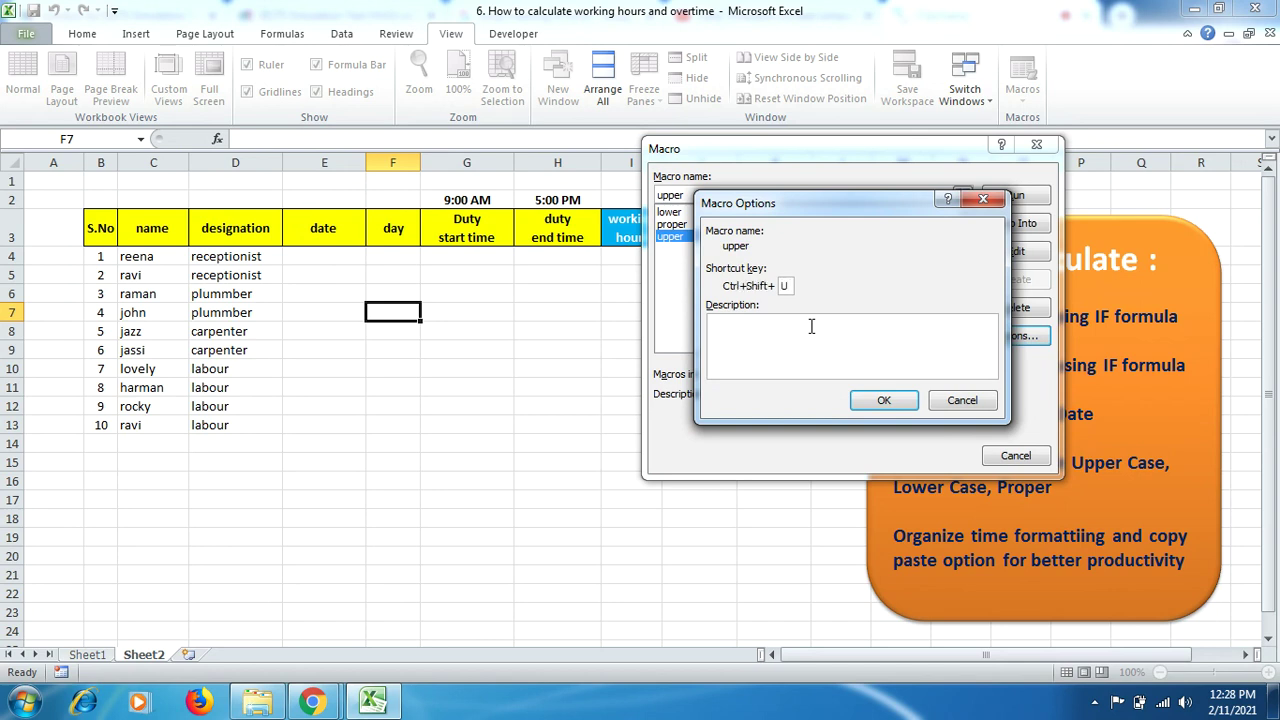
click(862, 402)
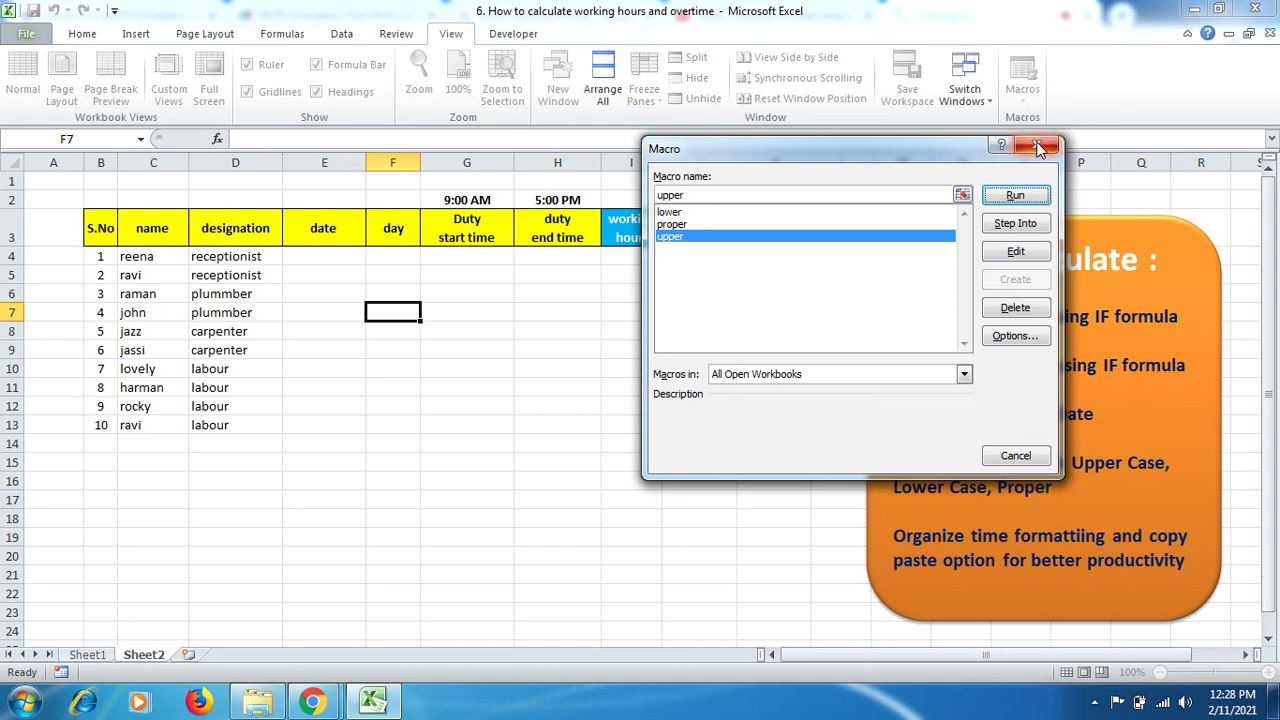
Step: Limit the macro list to This Workbook and close the Macro dialog
click(964, 374)
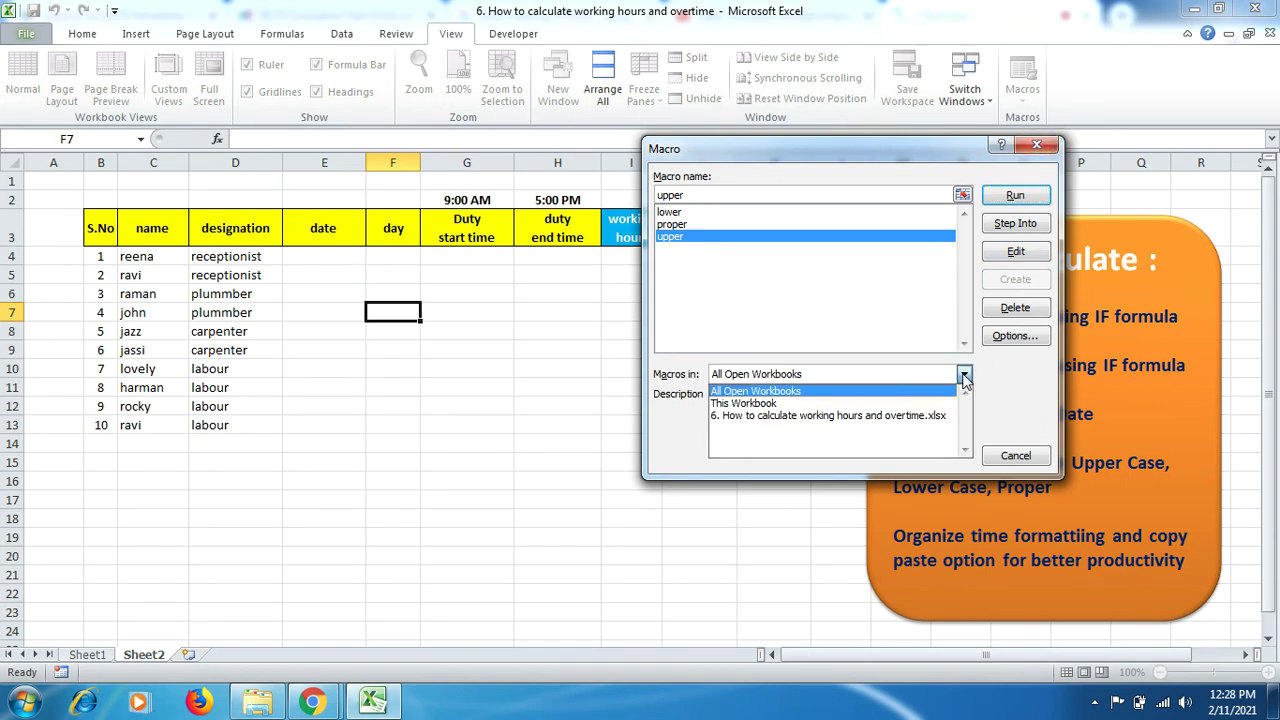
click(881, 405)
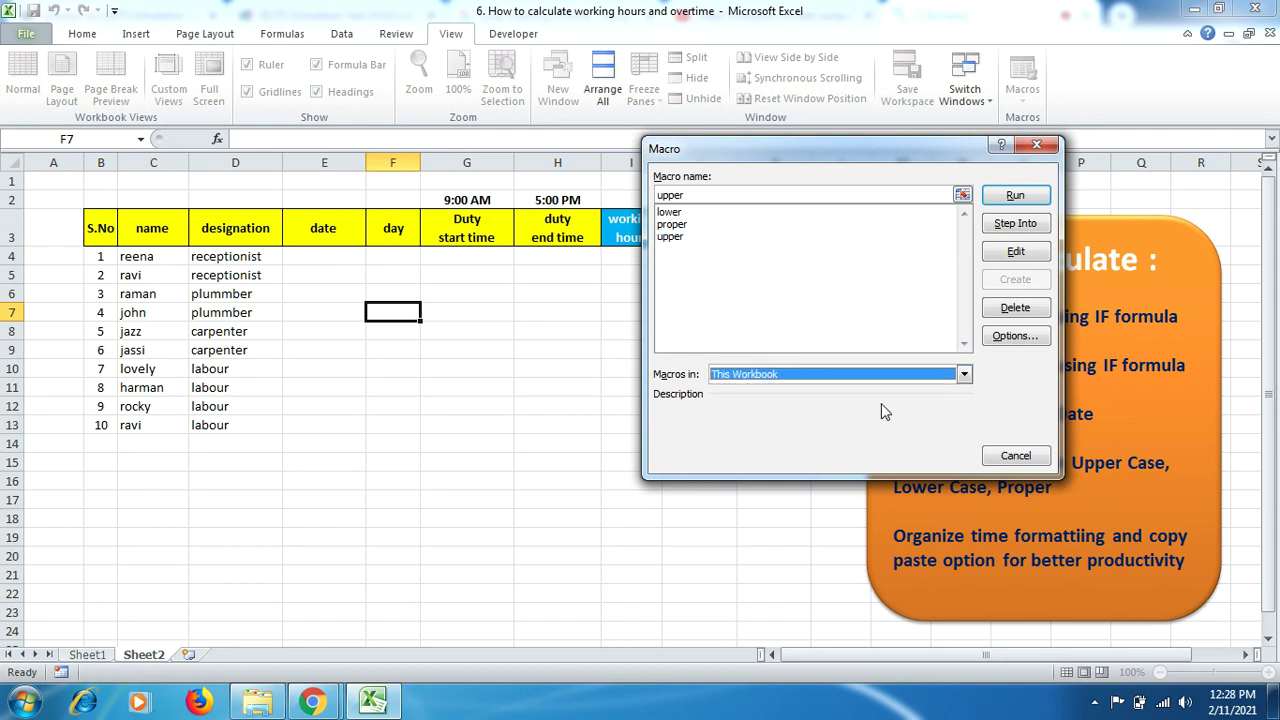
click(1040, 146)
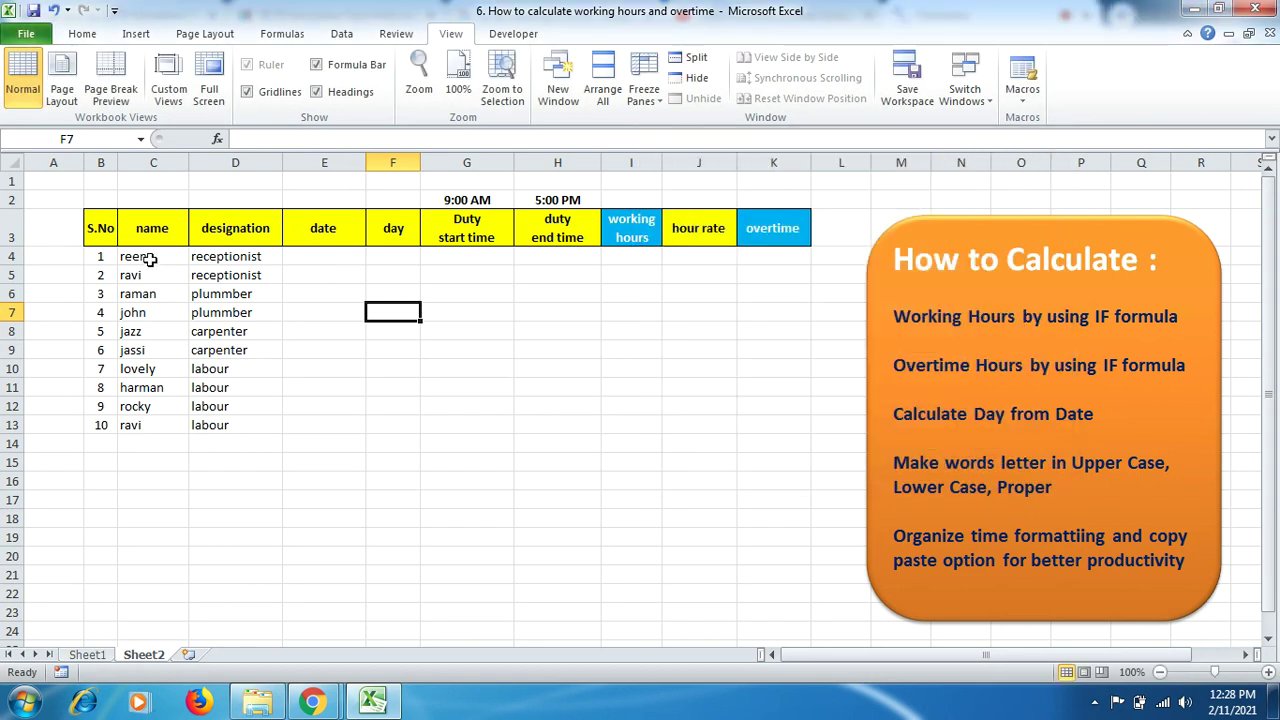
Step: Run the proper, lower and upper macros in turn on the names and designations in C4:D13
drag(147, 257, 239, 421)
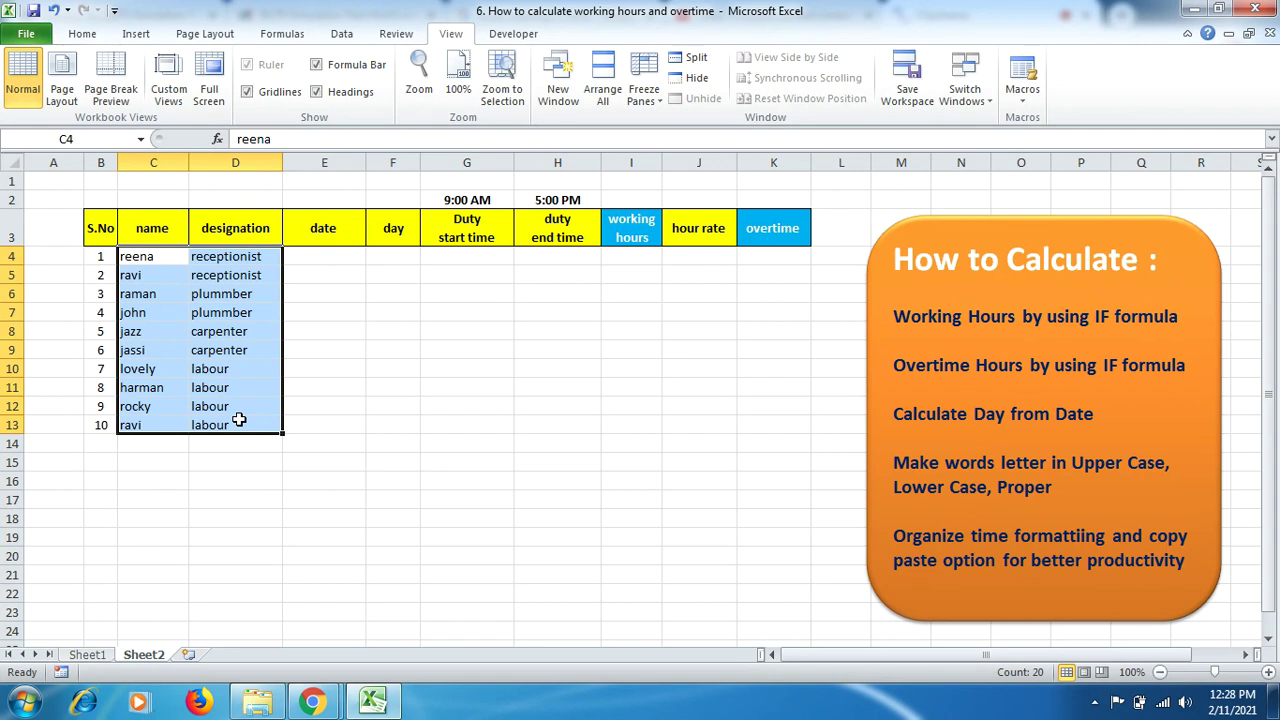
key(ctrl+shift+p)
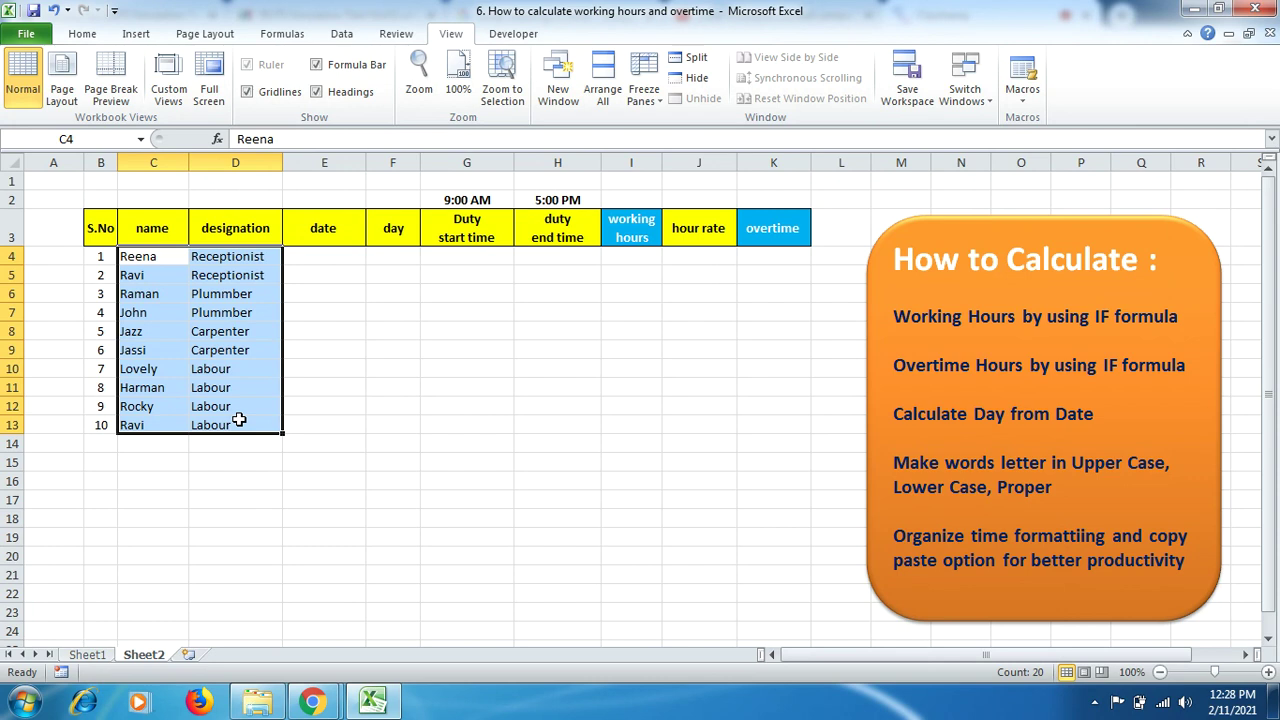
key(ctrl+shift+l)
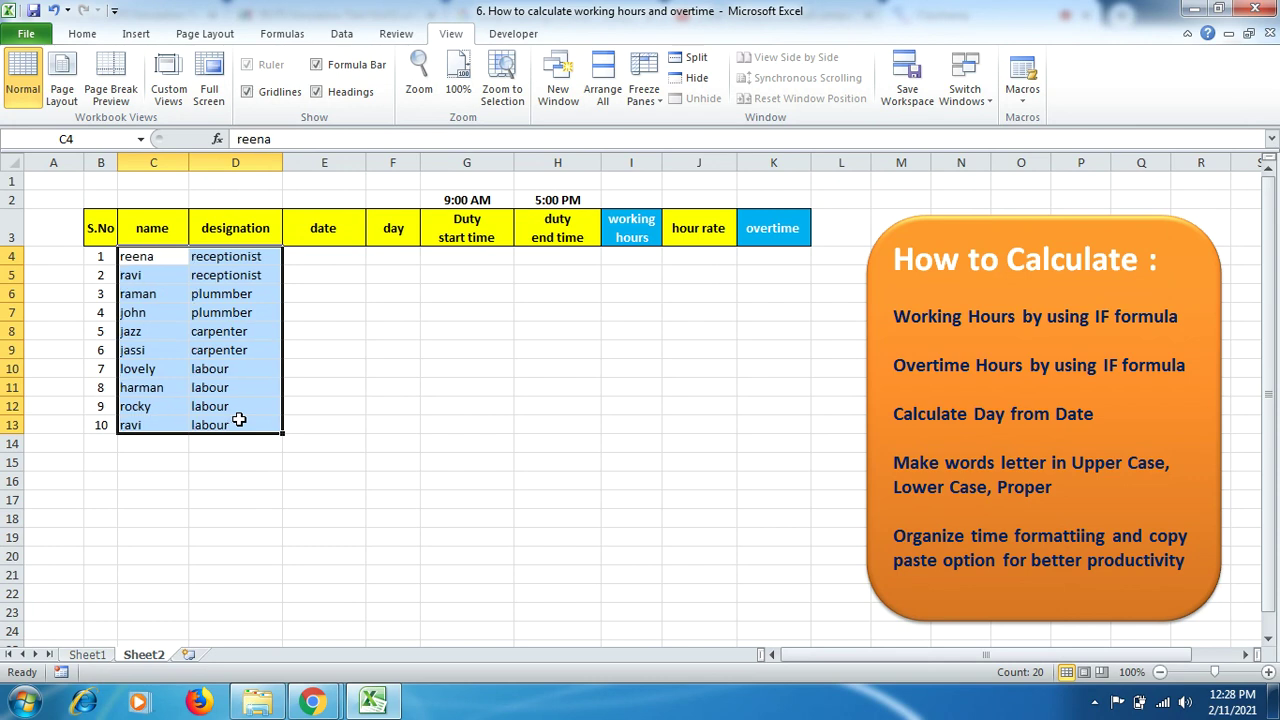
key(ctrl+shift+u)
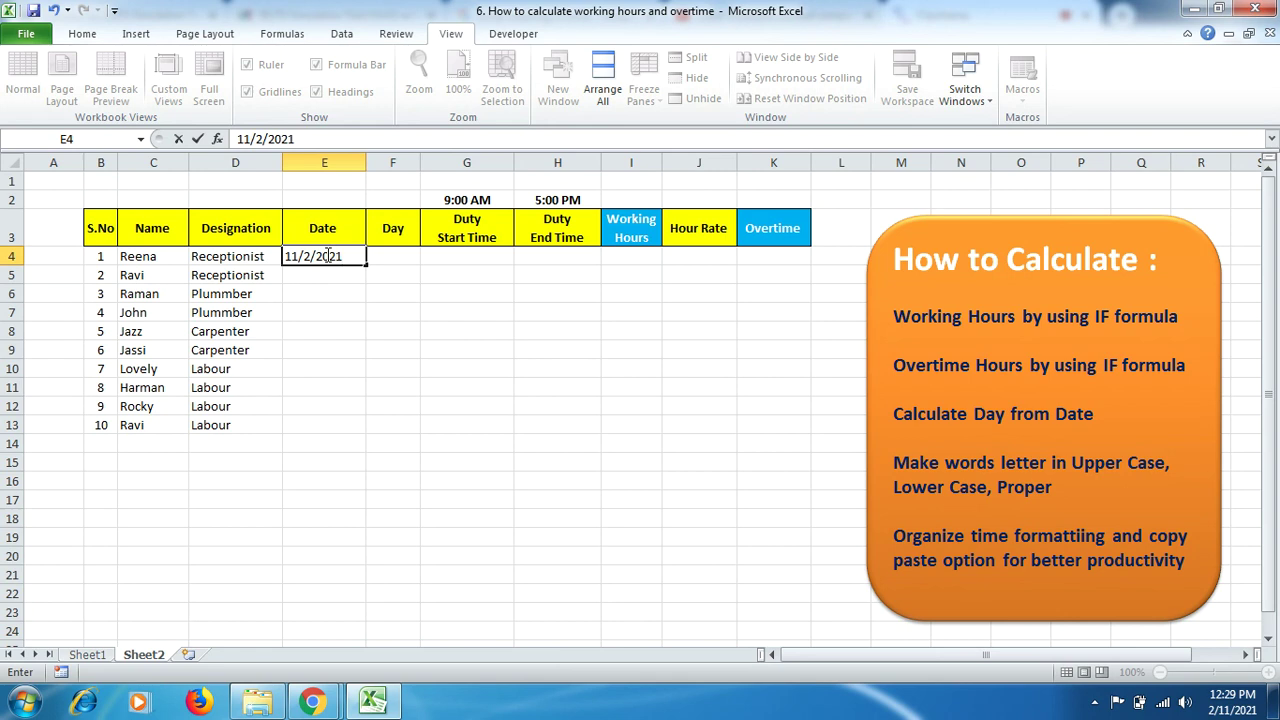
Step: Enter the date 11/2/2021 in E4 and format it with the 14-Mar-01 date type
click(357, 281)
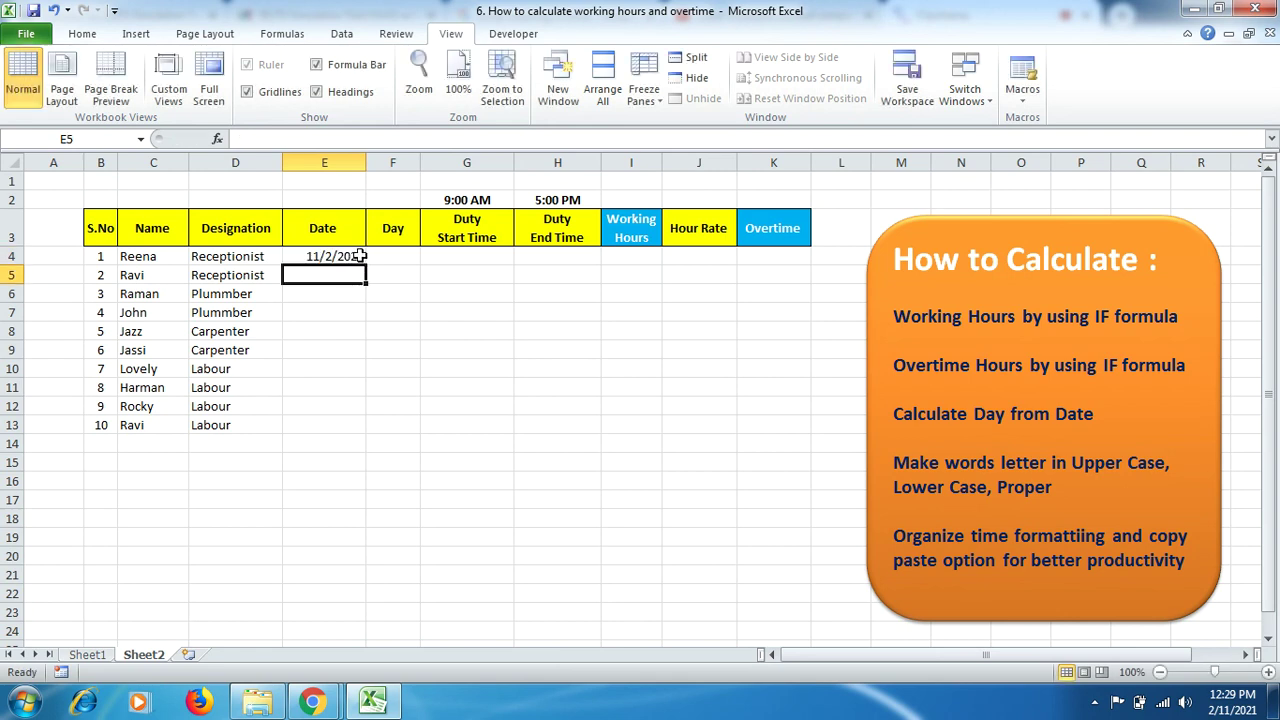
click(359, 256)
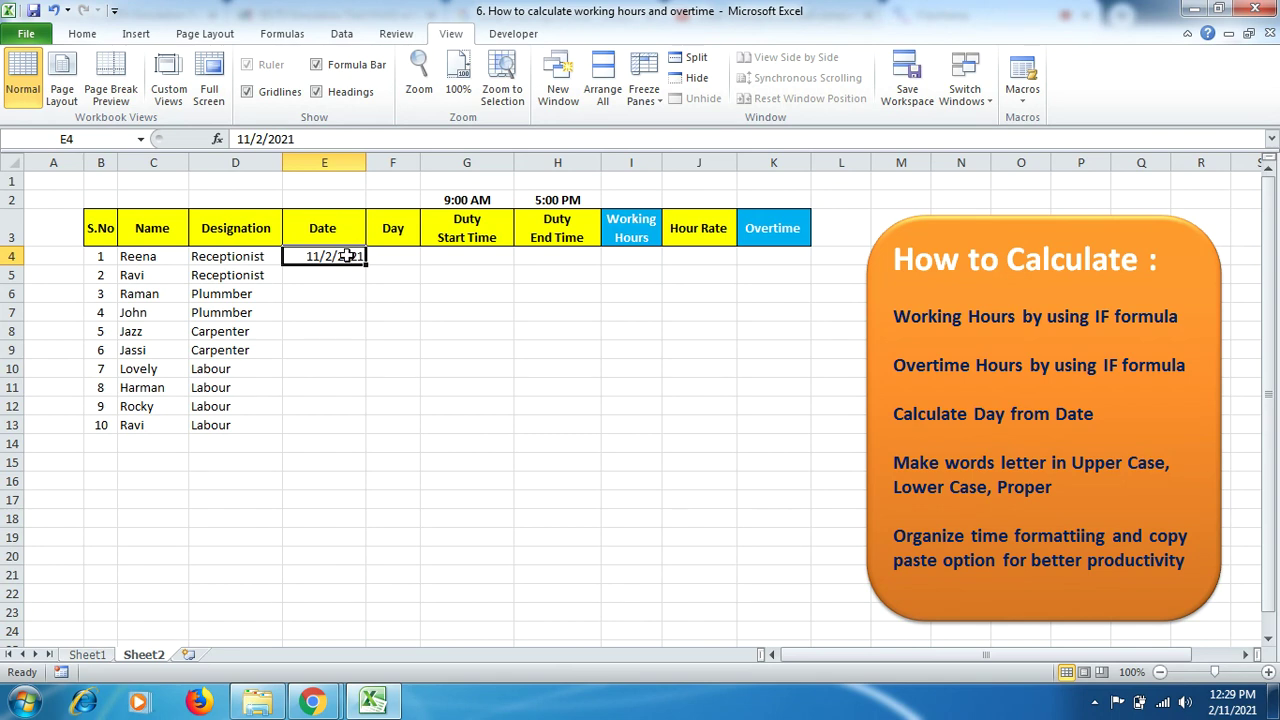
click(82, 33)
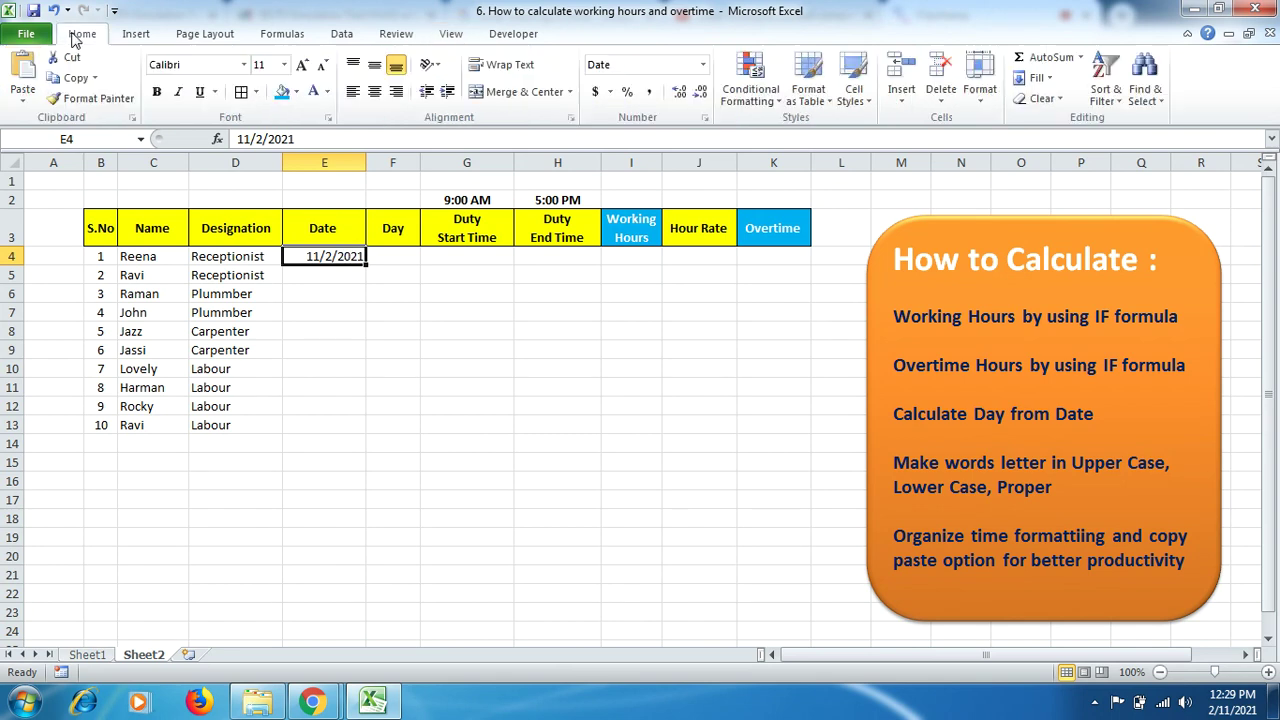
click(571, 119)
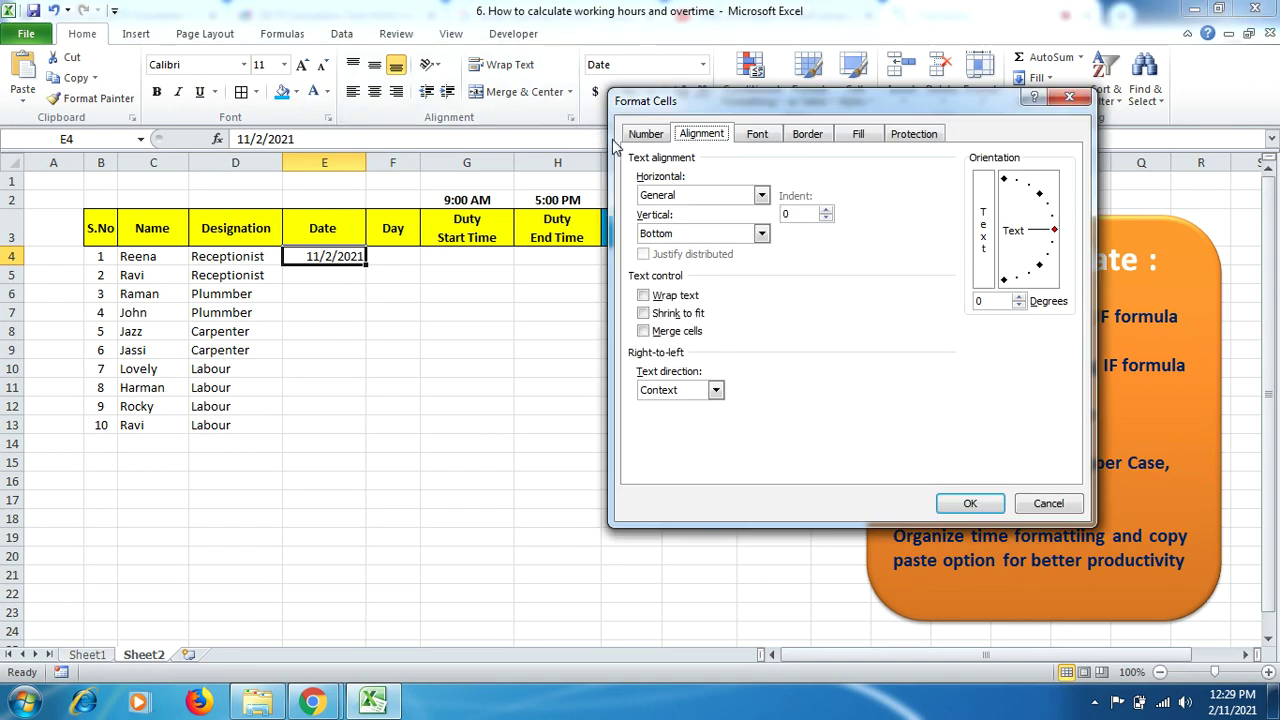
click(640, 138)
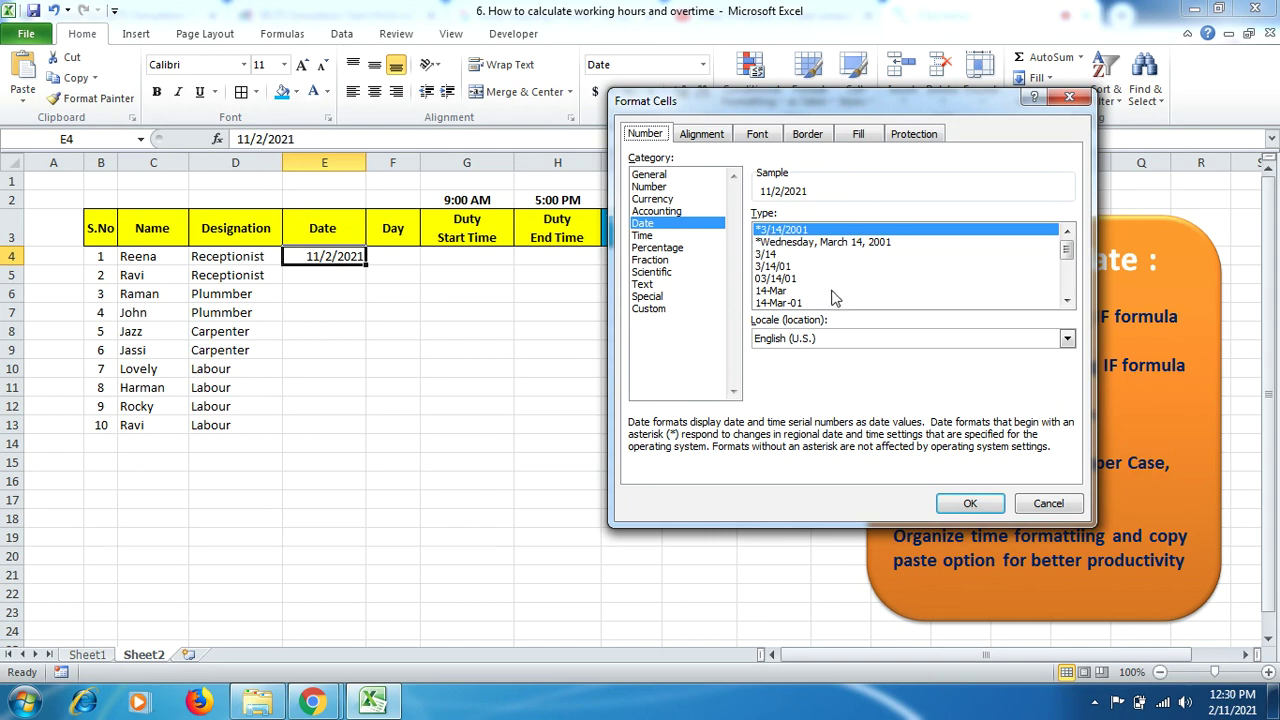
click(785, 303)
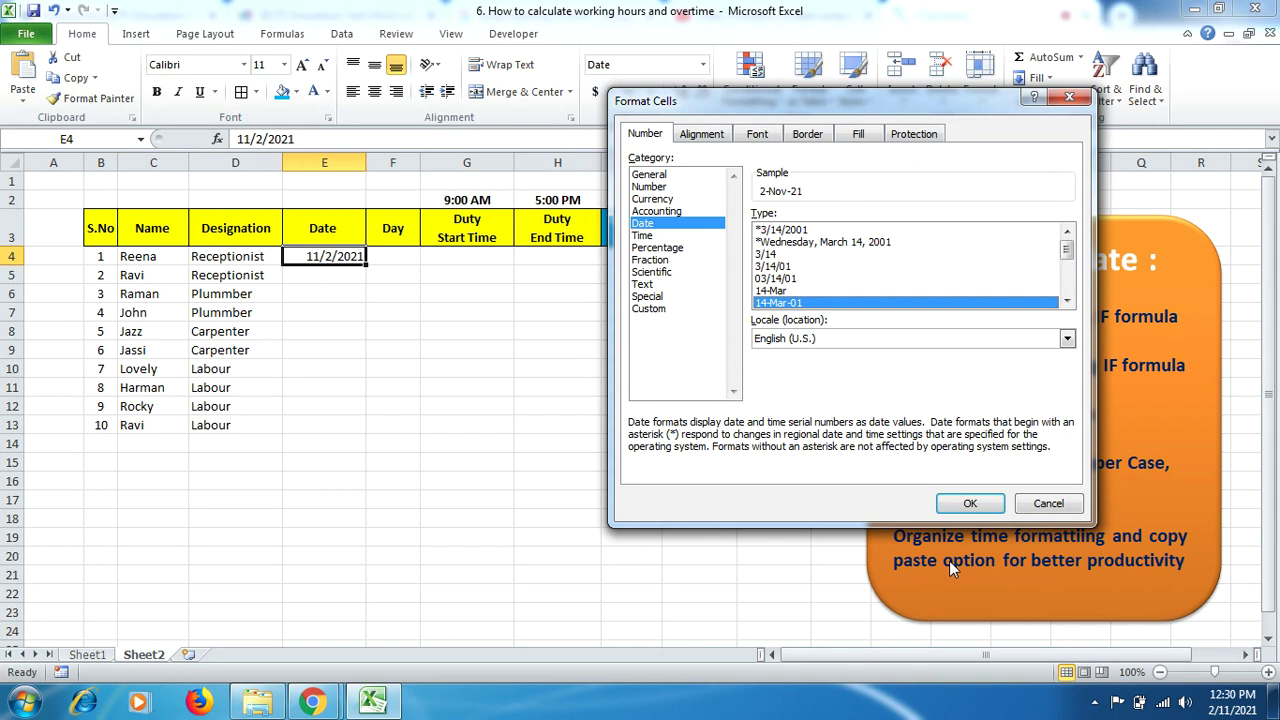
click(968, 503)
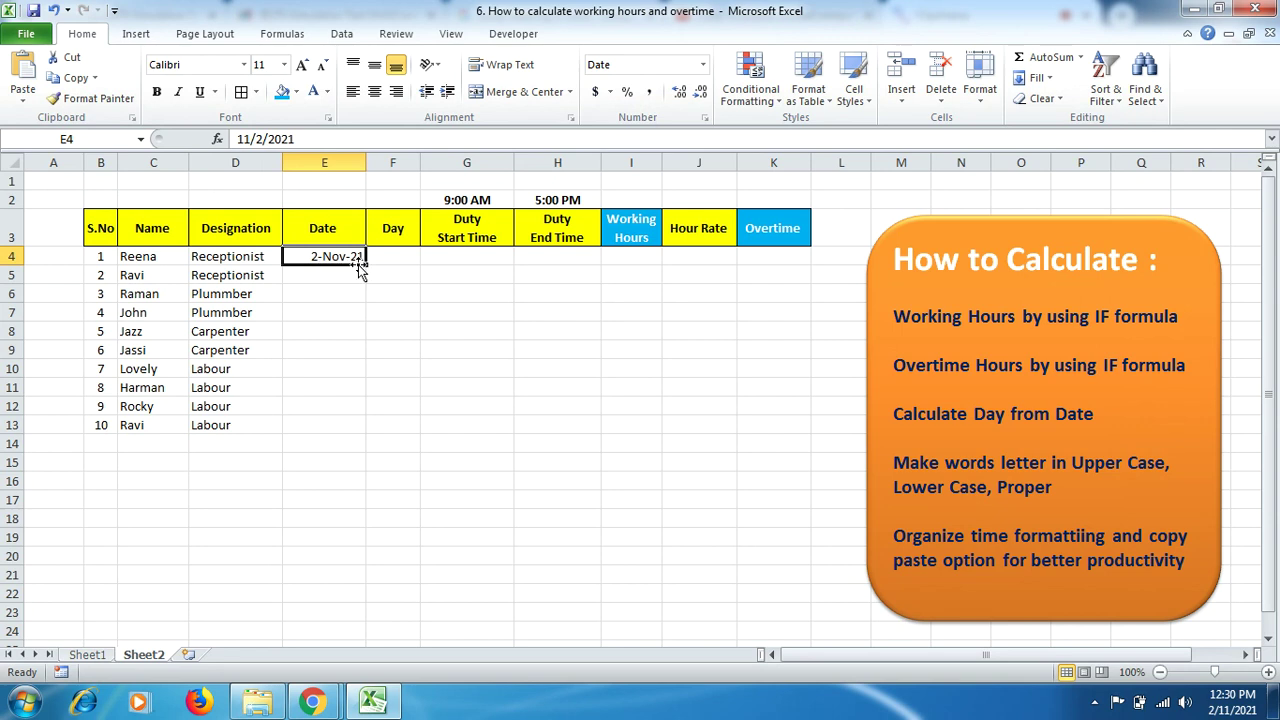
Step: Correct the date in E4 to 2/11/2021 by changing the month to 2 and the day to 11
click(253, 139)
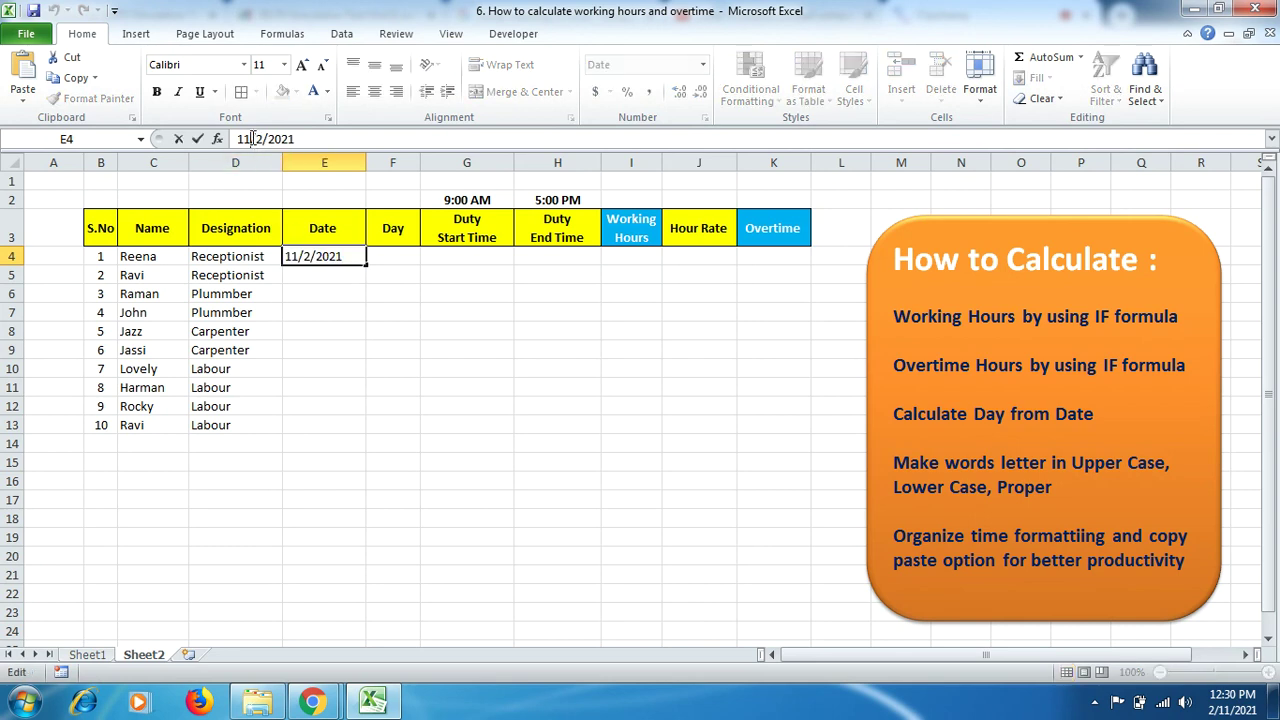
key(BackSpace)
key(BackSpace)
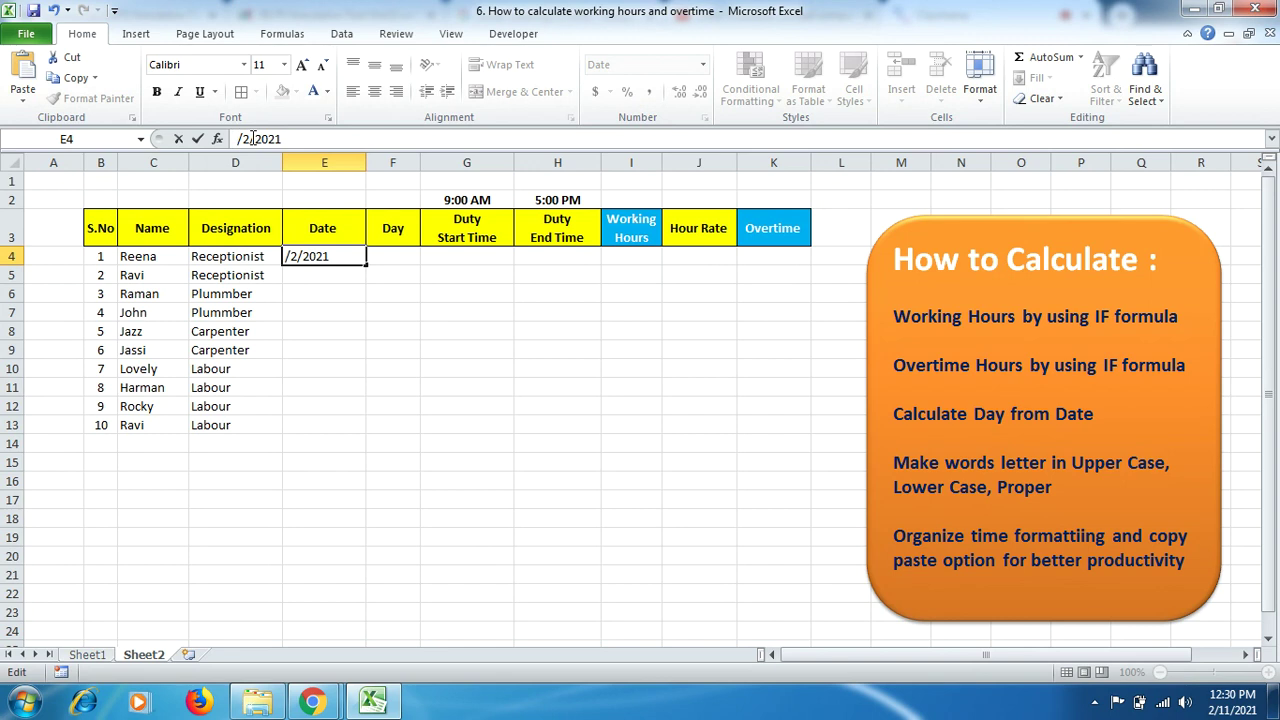
text(2)
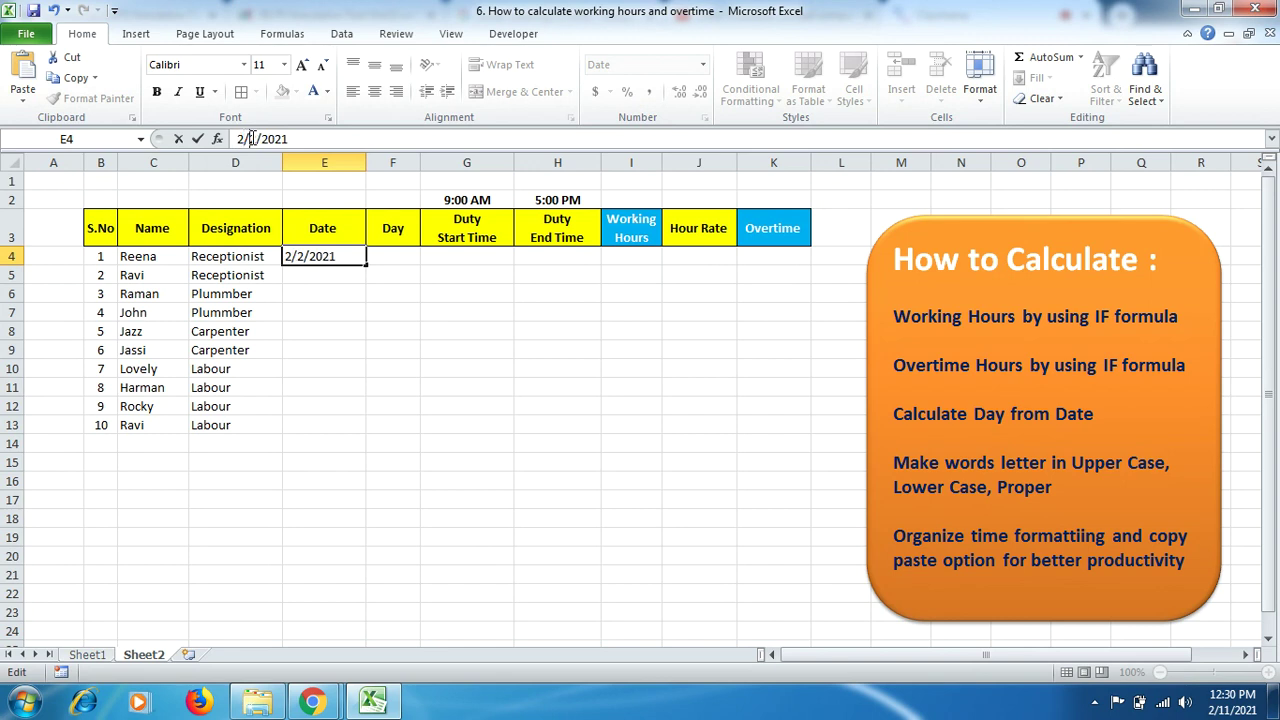
key(BackSpace)
text(11)
key(Return)
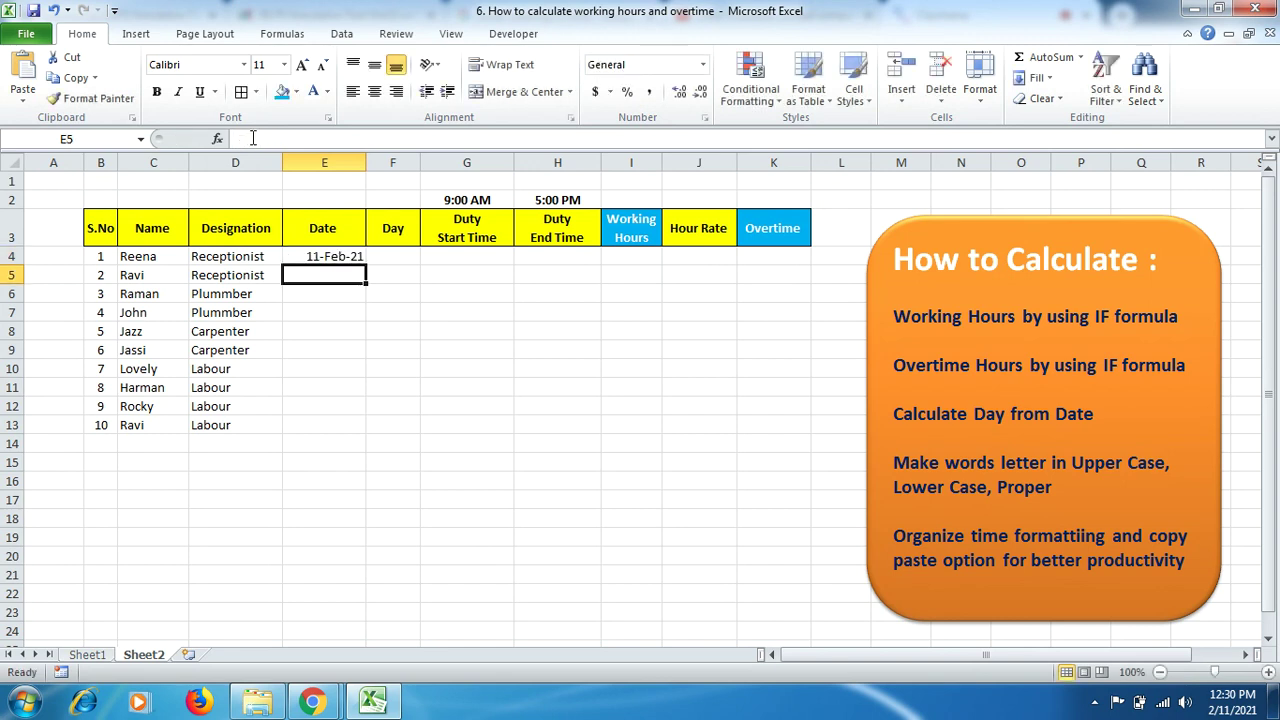
Step: Enter the formula =TEXT(E4,"ddd") in F4 to derive the day from the date
click(356, 256)
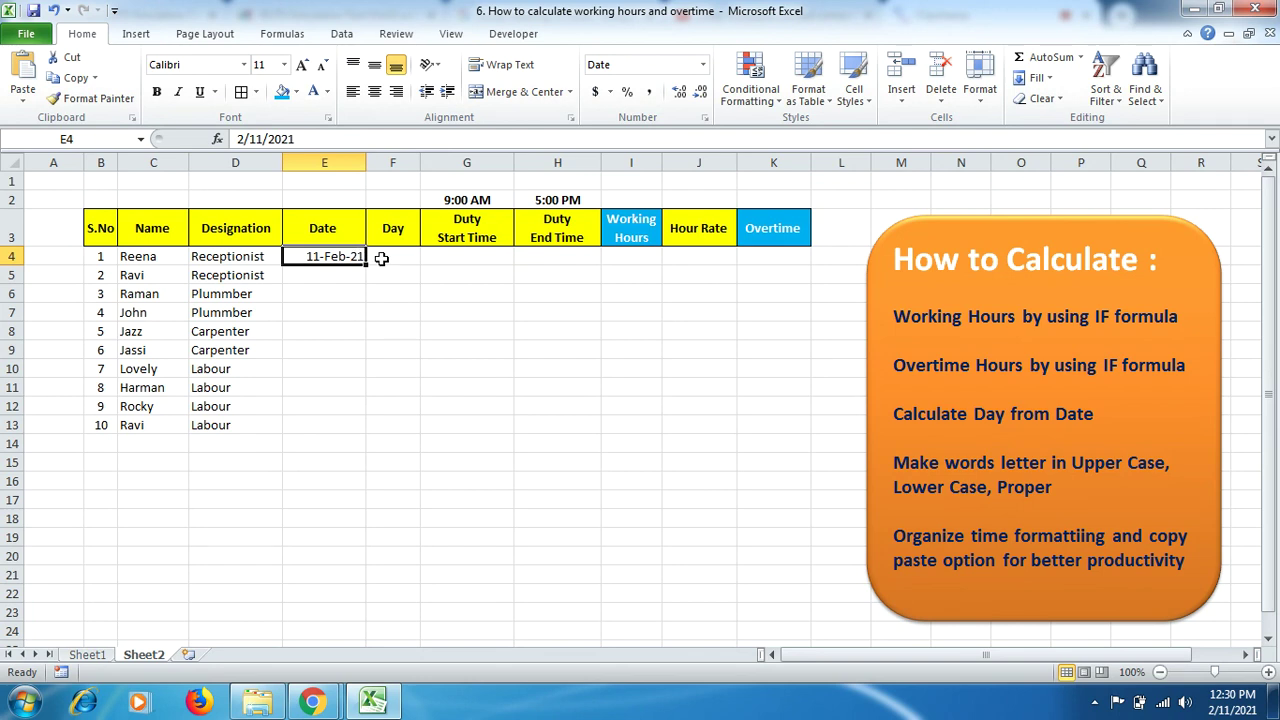
click(381, 258)
text(=)
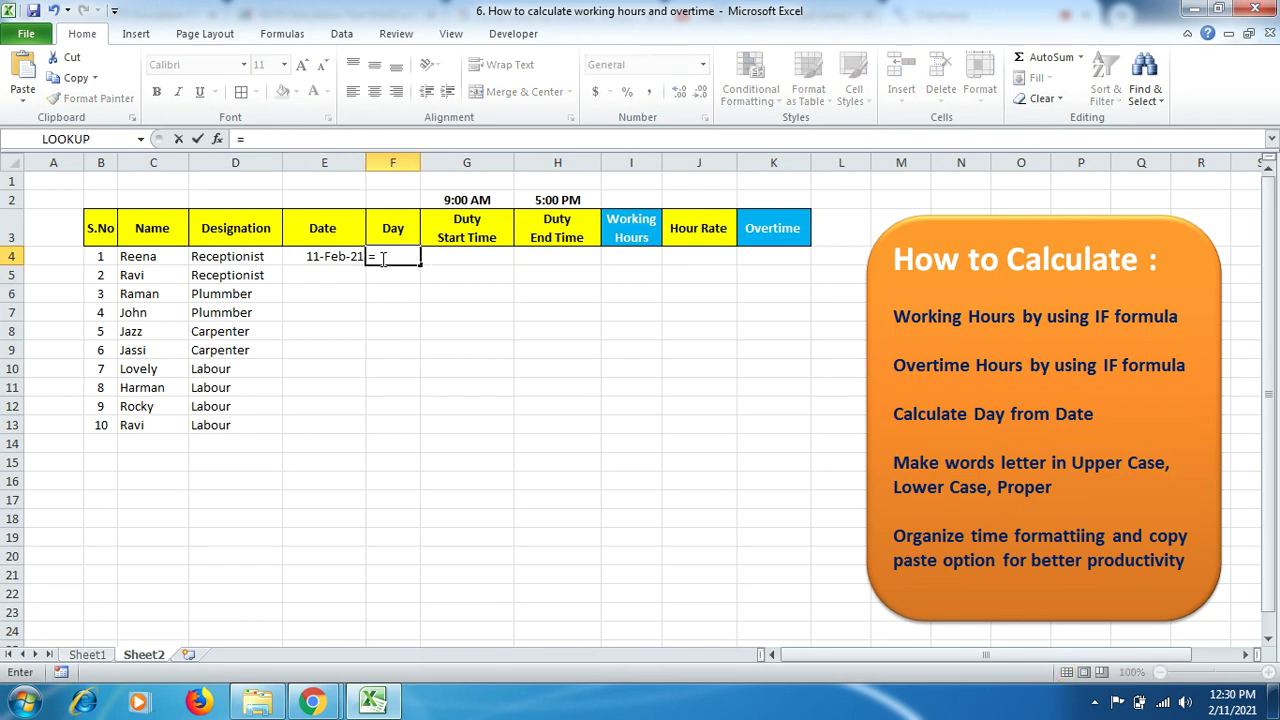
text(text)
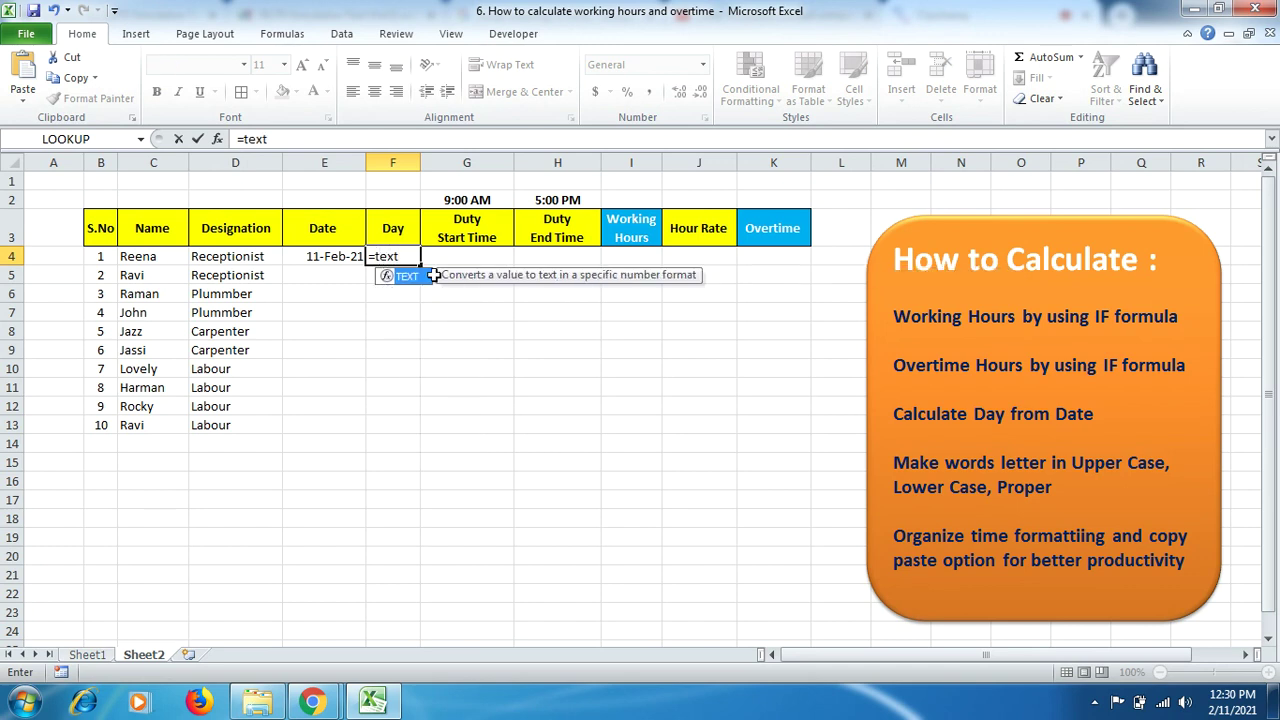
double_click(418, 278)
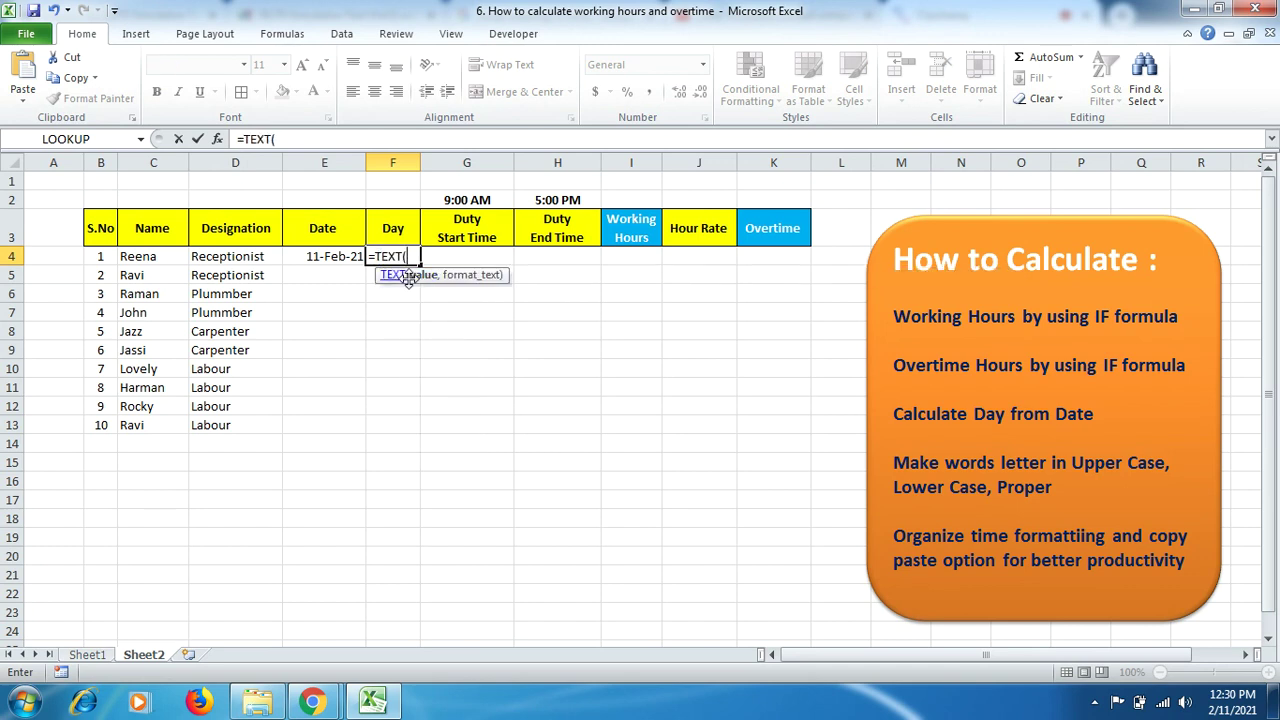
click(333, 256)
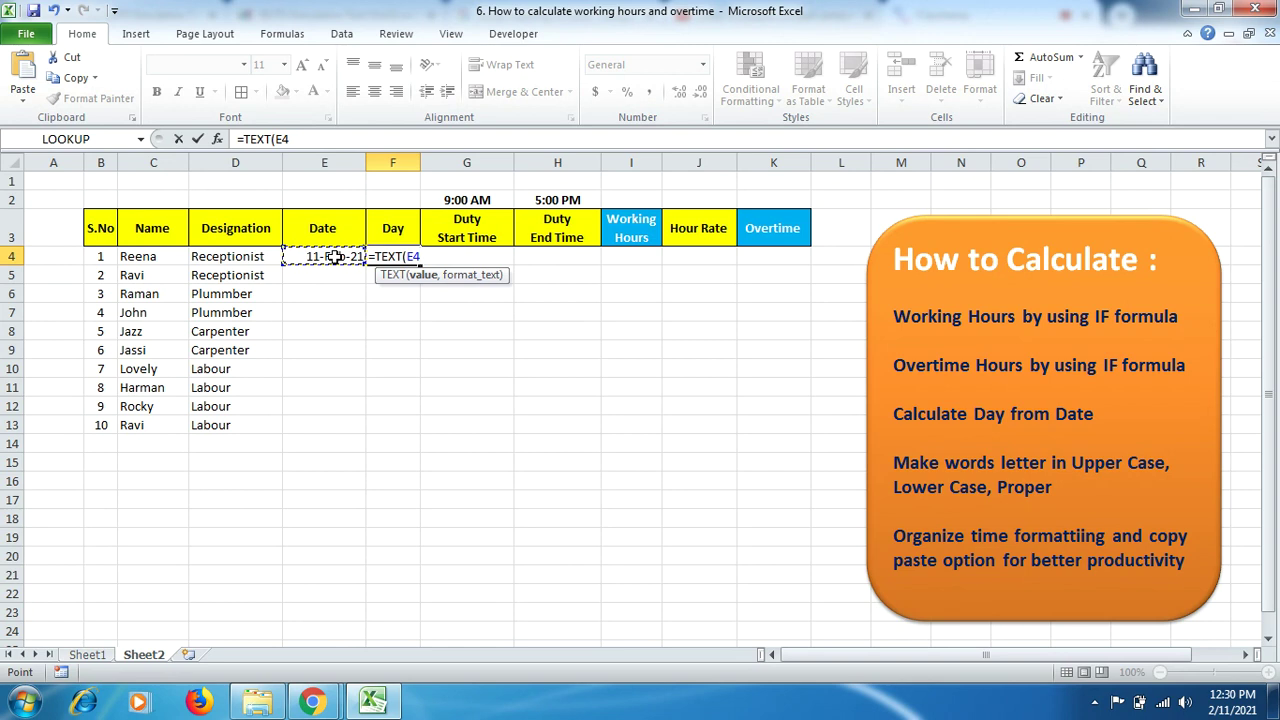
text(,)
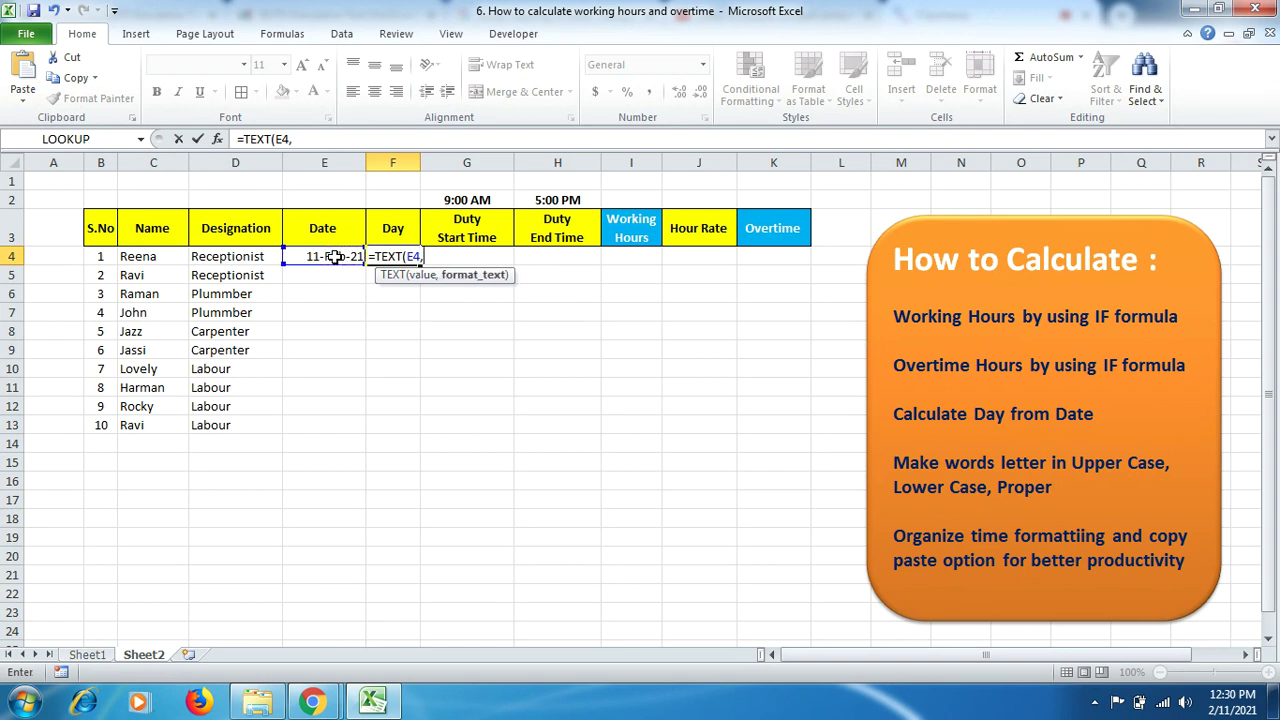
text("ddd"))
key(Return)
click(398, 255)
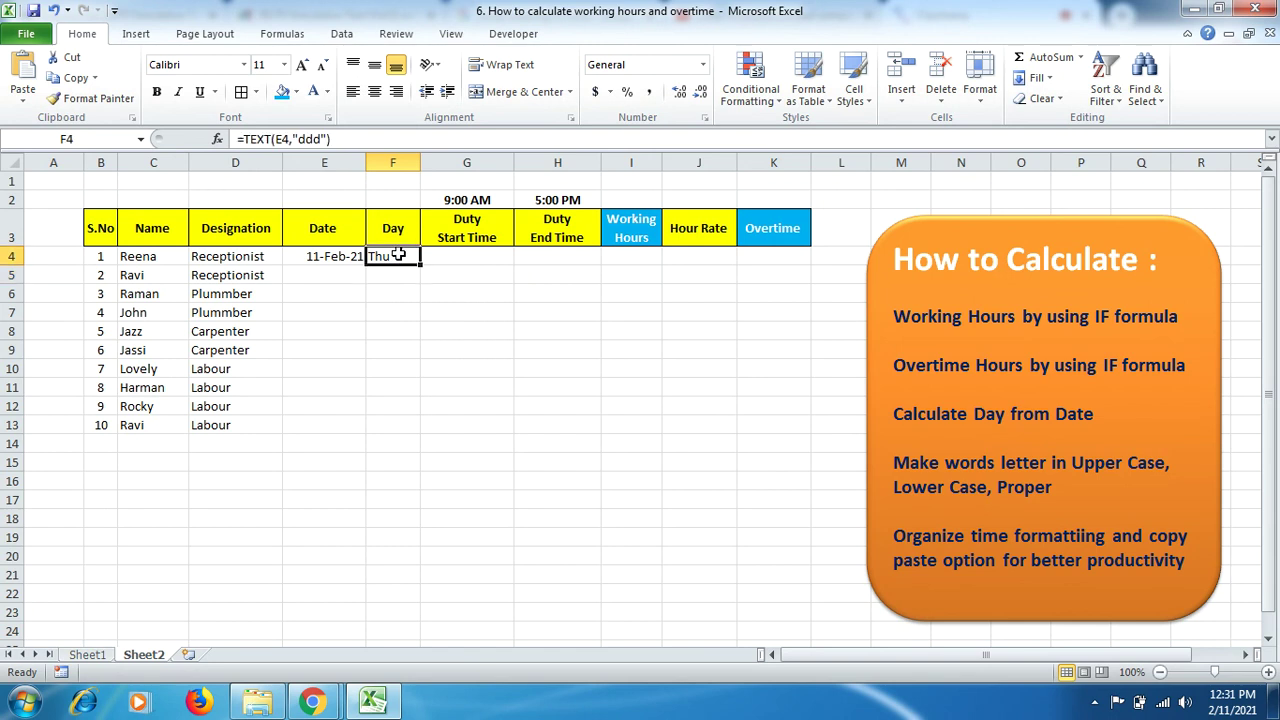
Step: Try to fill the date from E4 down through E13 as a series, and undo the fill
drag(343, 256, 380, 256)
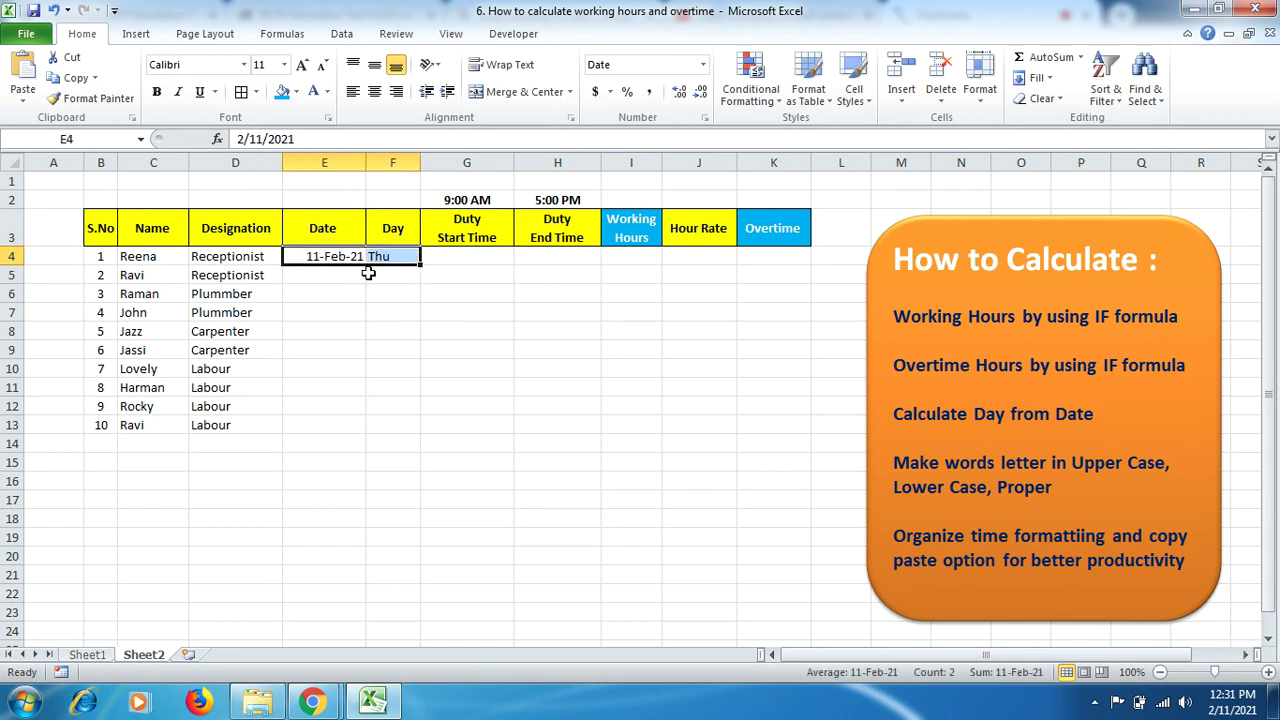
click(358, 278)
click(352, 257)
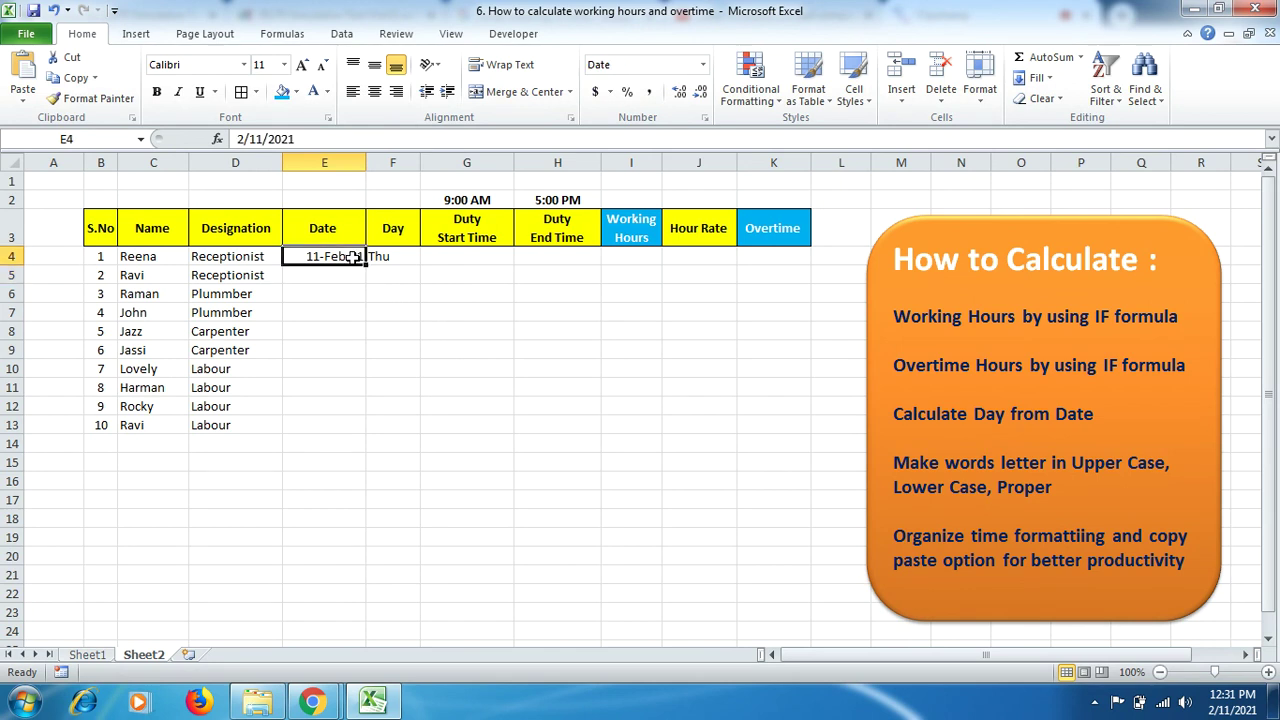
drag(367, 265, 369, 427)
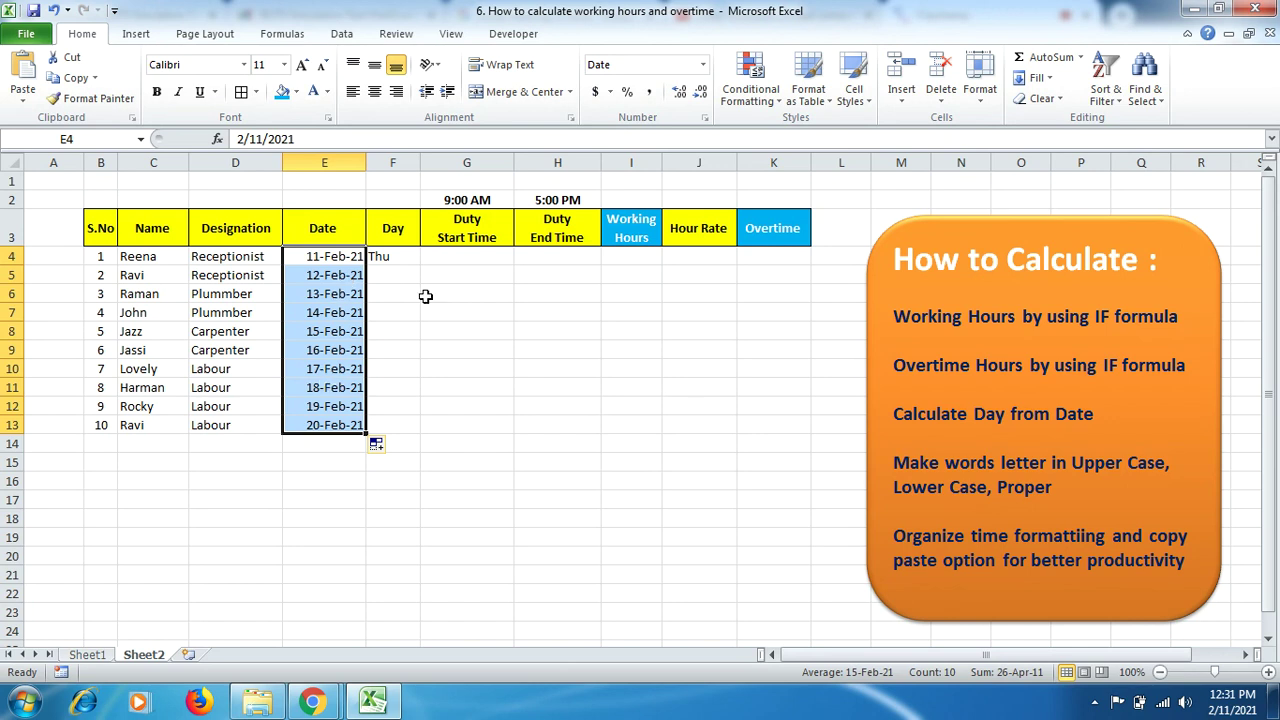
key(ctrl+z)
Step: Copy the date and day formula in E4:F4 to E5:F13 and check the copied formula in F13
drag(327, 260, 388, 256)
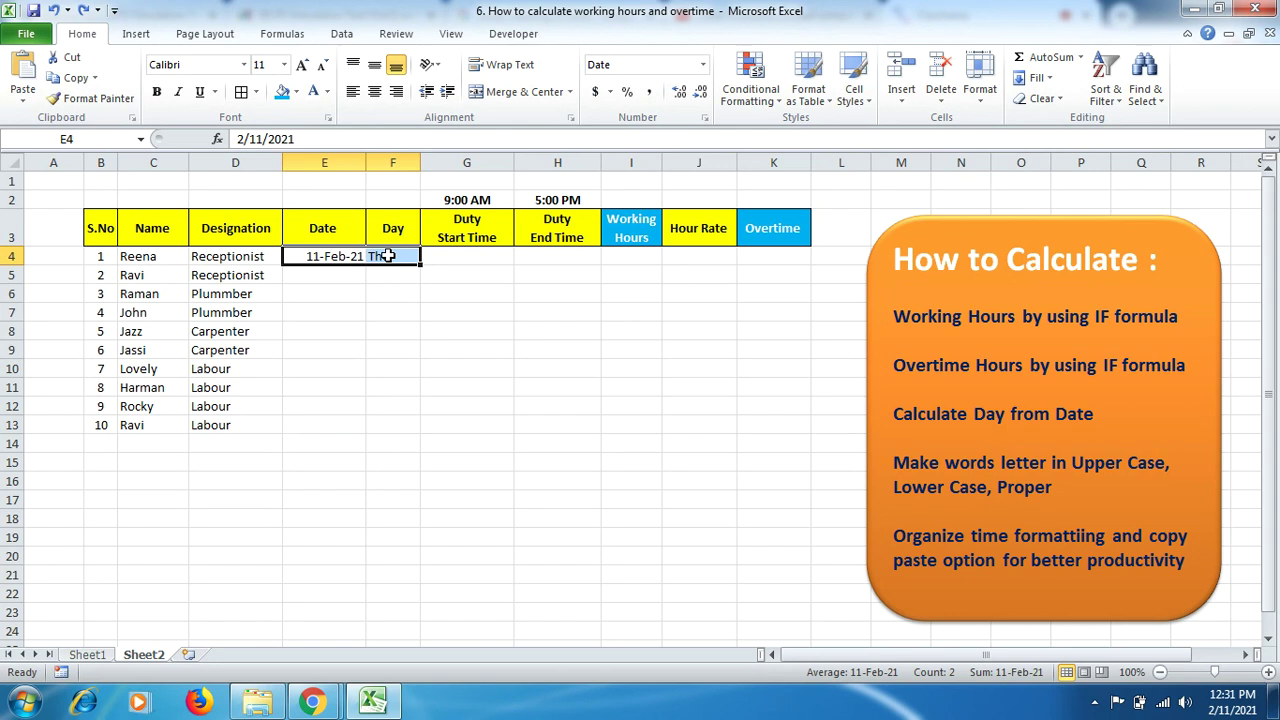
key(ctrl+c)
drag(343, 277, 391, 423)
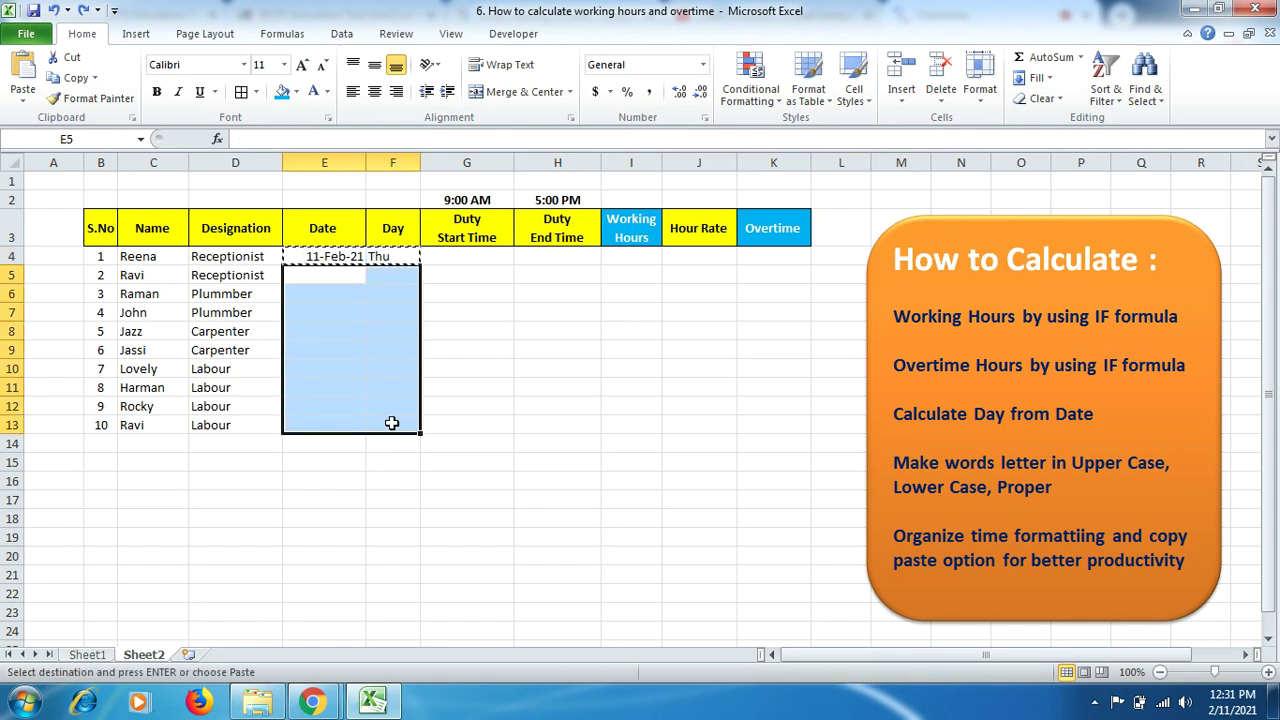
key(ctrl+v)
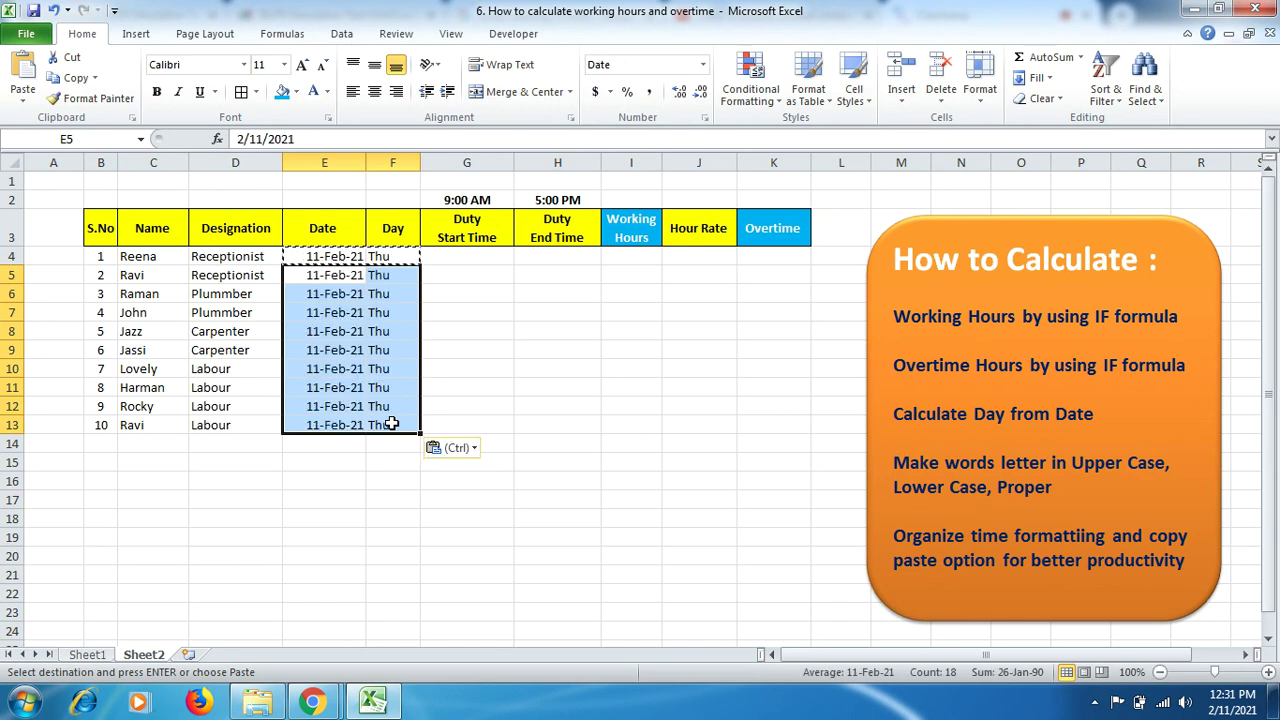
double_click(391, 424)
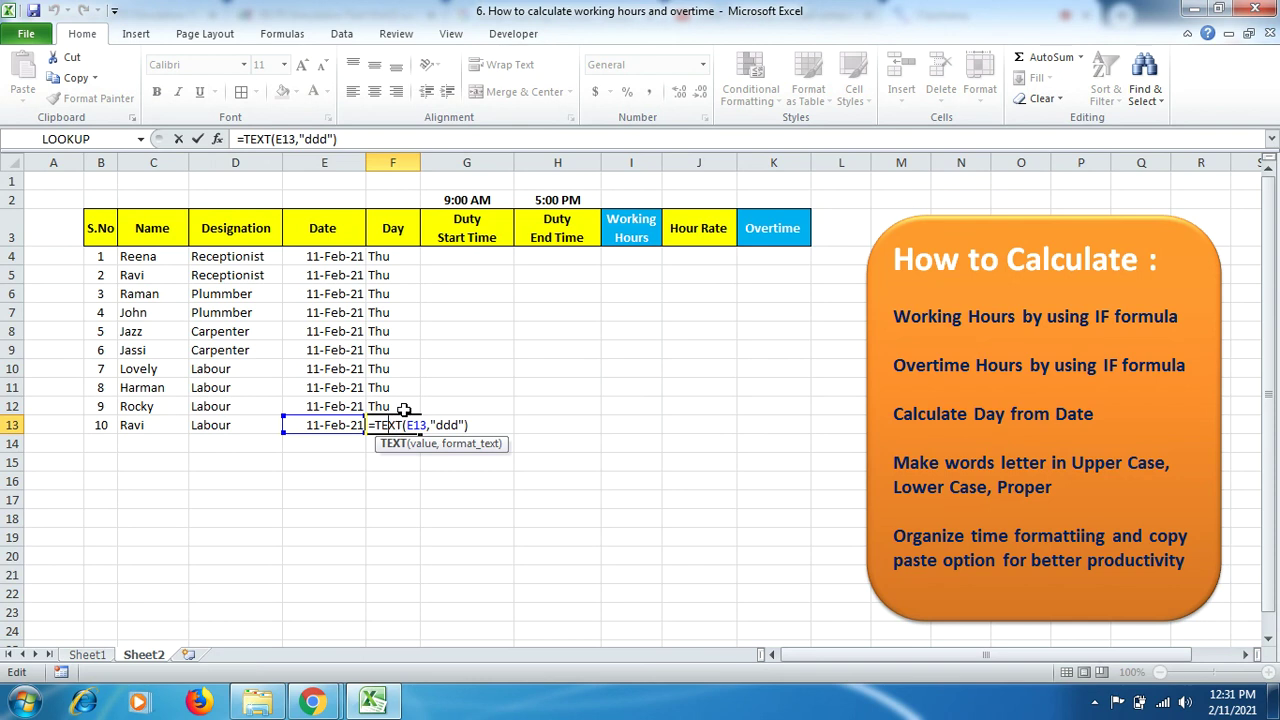
key(Return)
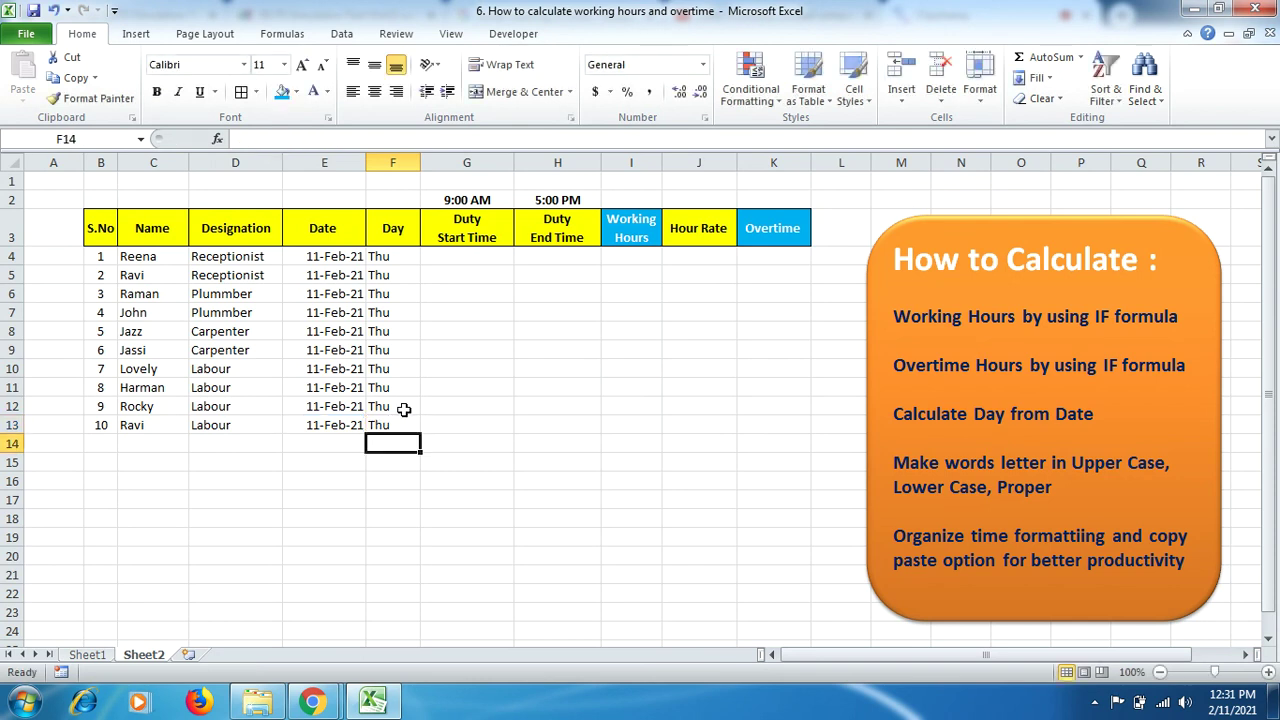
Step: Left-align the dates and days in E4:F13
drag(350, 254, 387, 420)
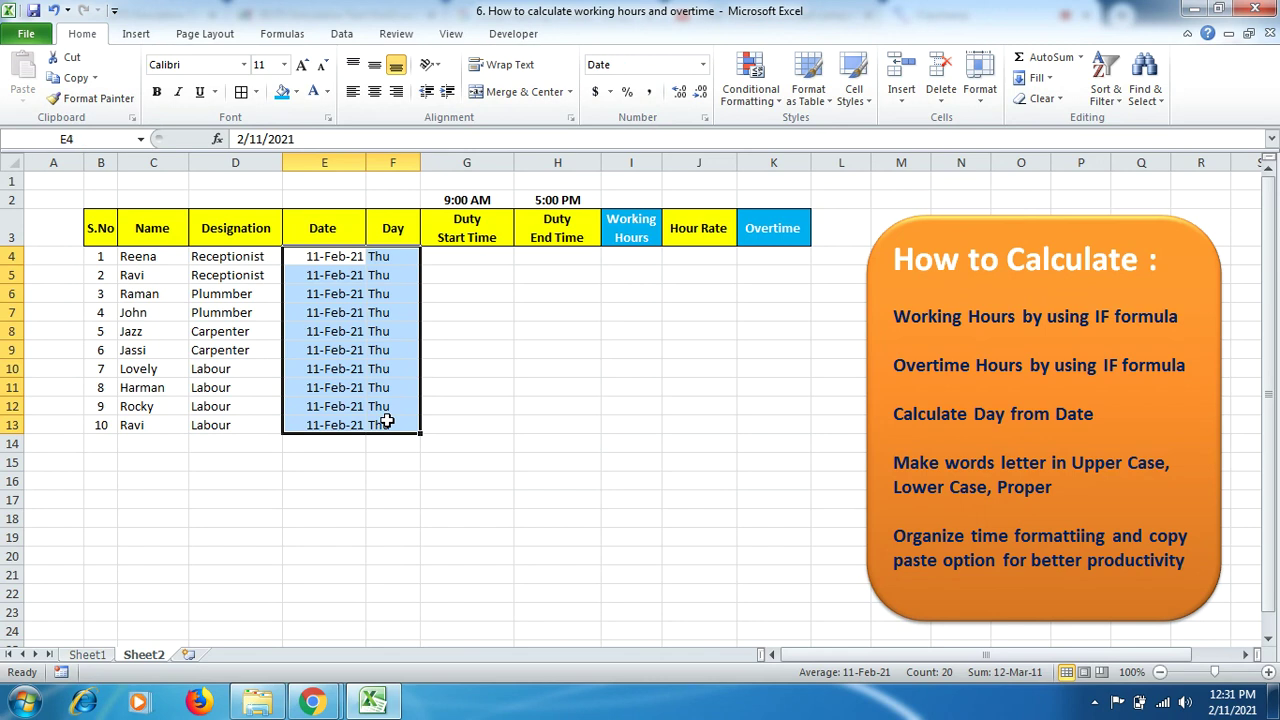
click(353, 91)
click(456, 326)
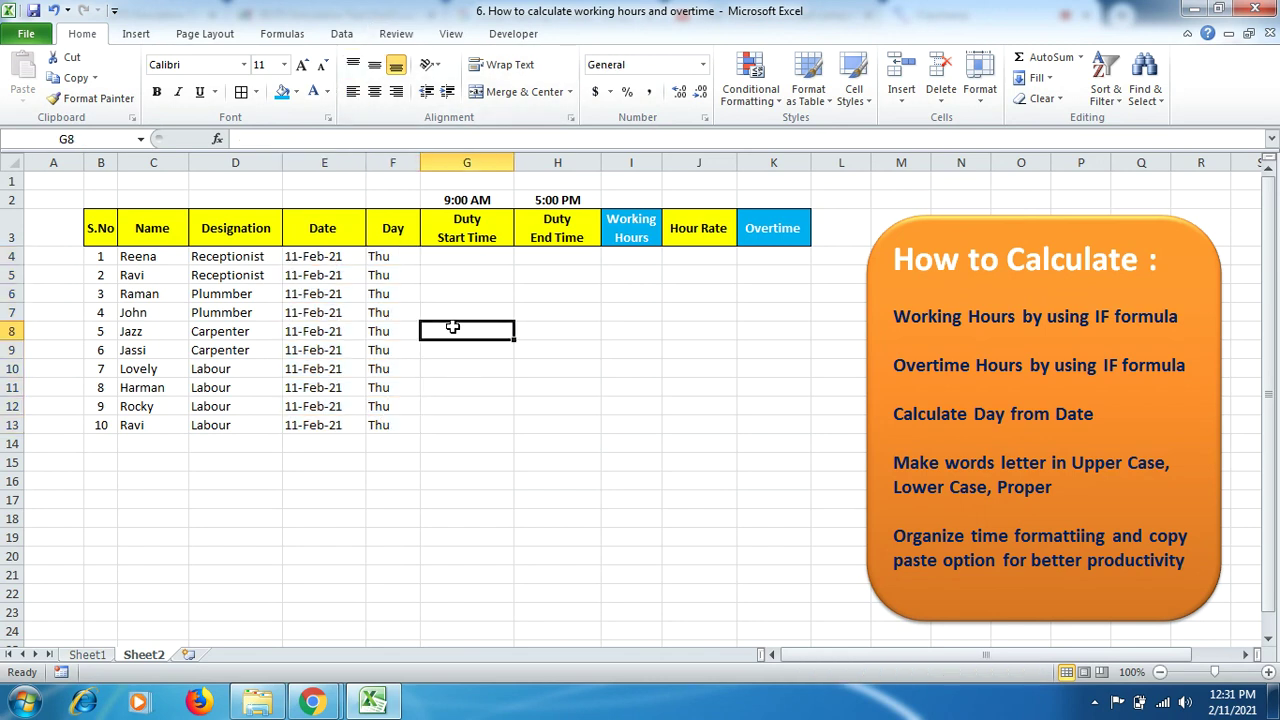
Step: Enter the duty start time 9:00 AM in G4 and the duty end time 5:00 PM in H4
click(492, 257)
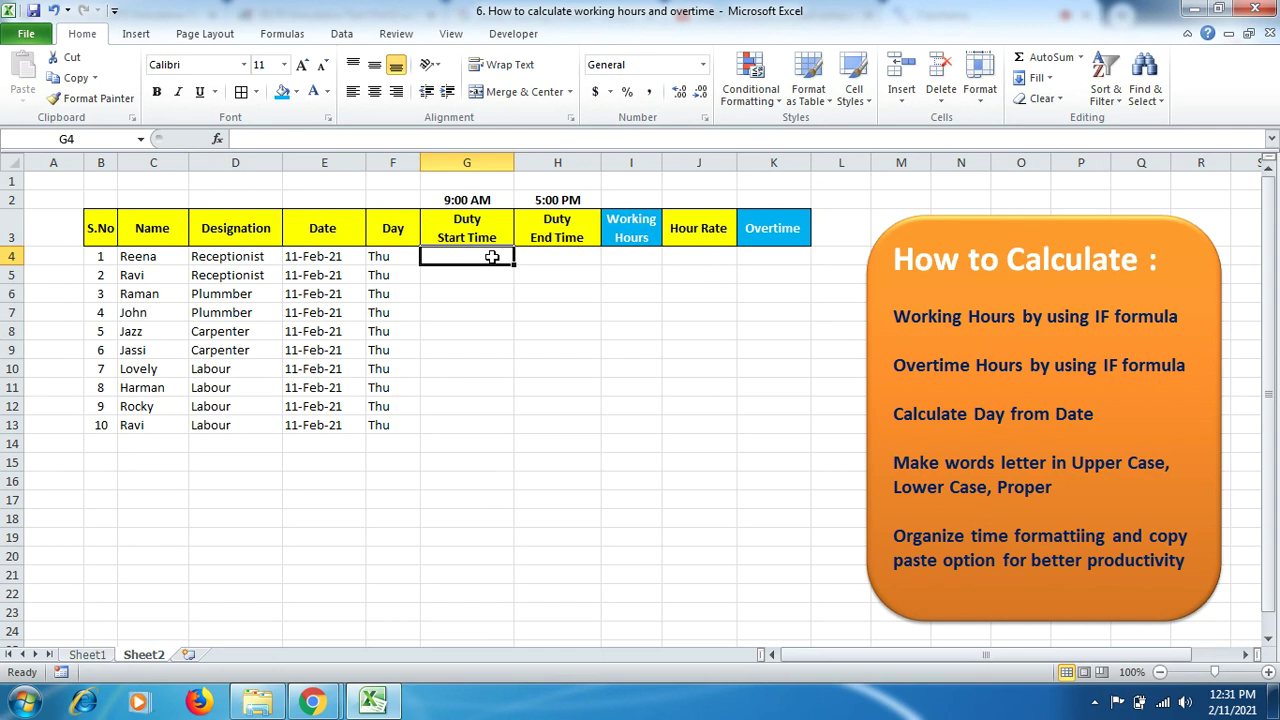
drag(482, 199, 535, 197)
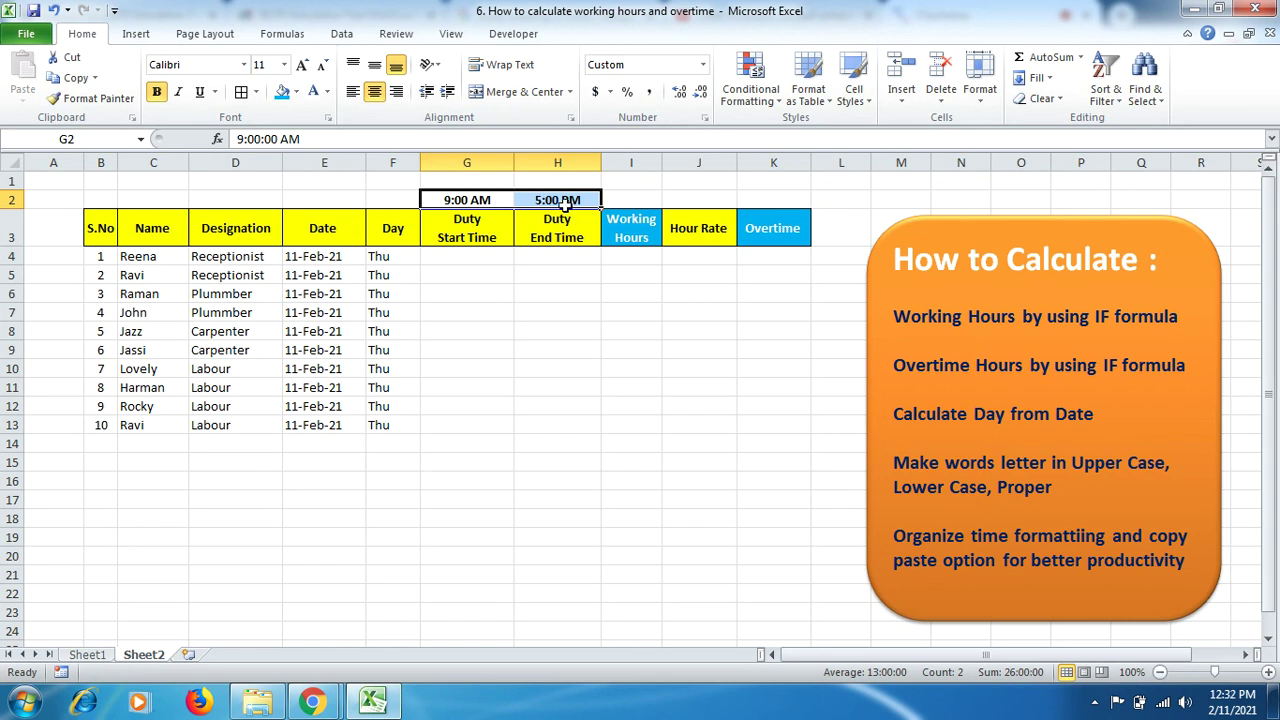
click(472, 259)
text(9:)
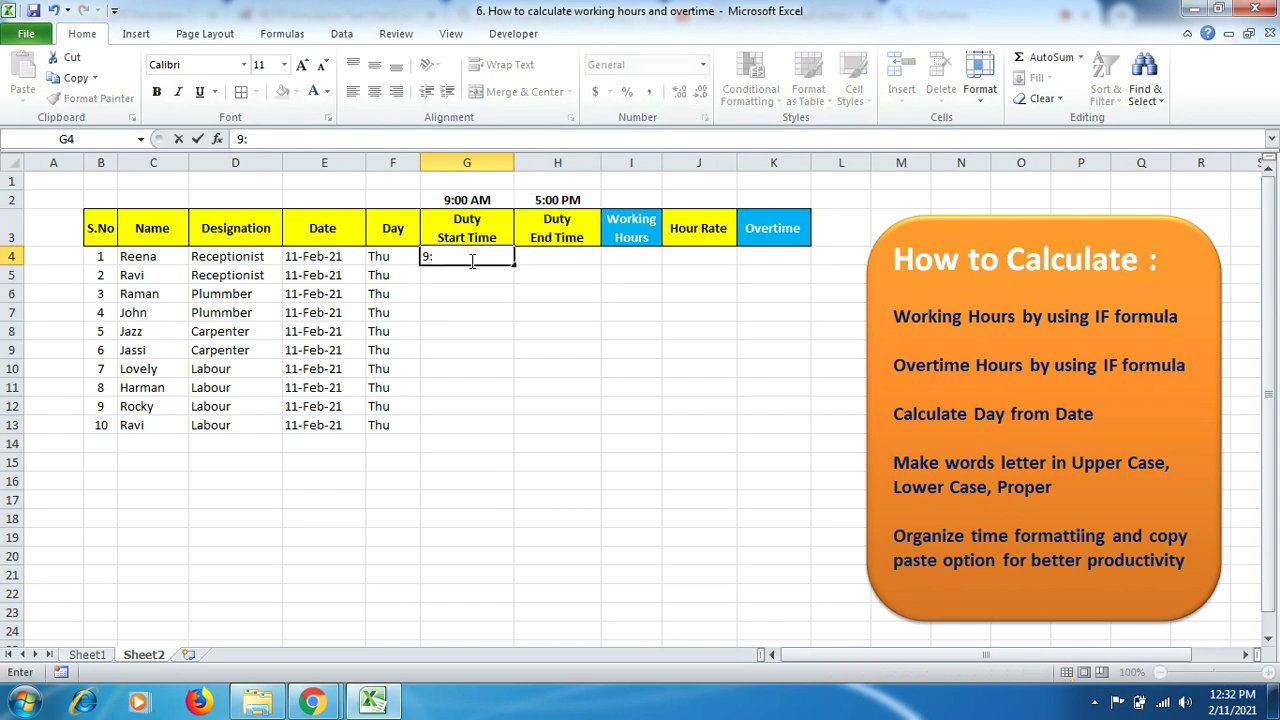
text(00AM)
click(533, 257)
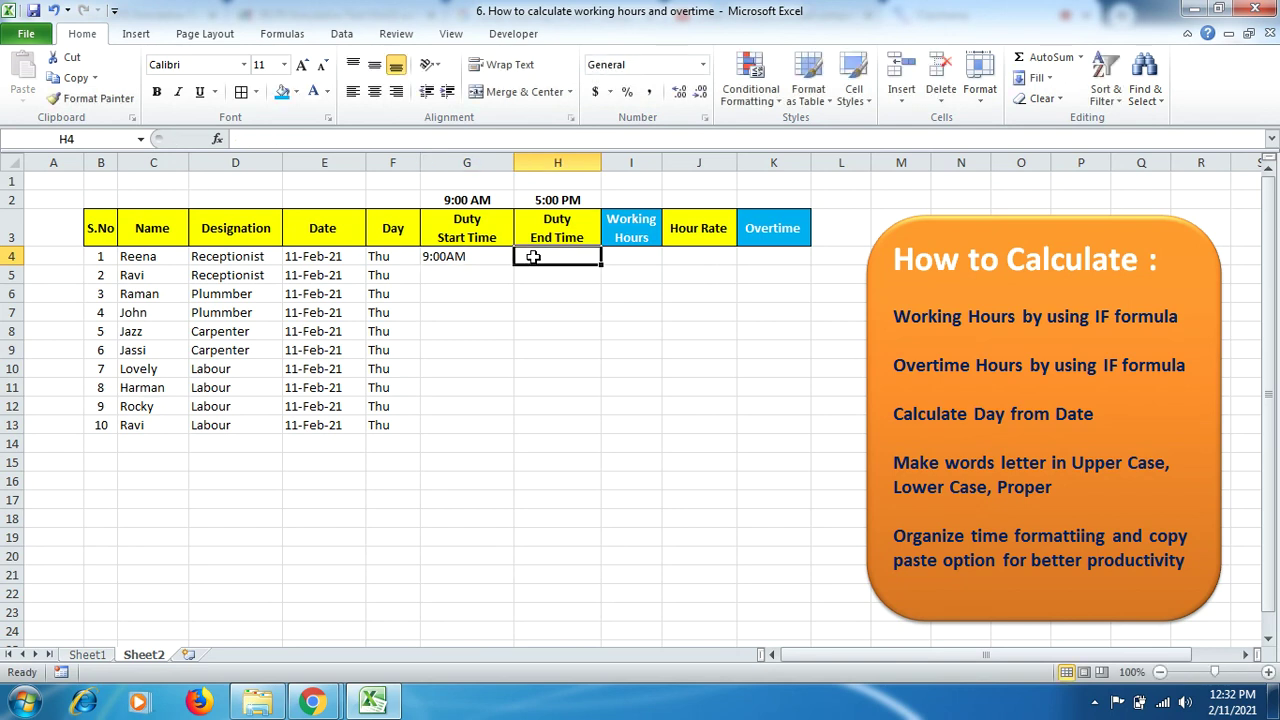
text(5)
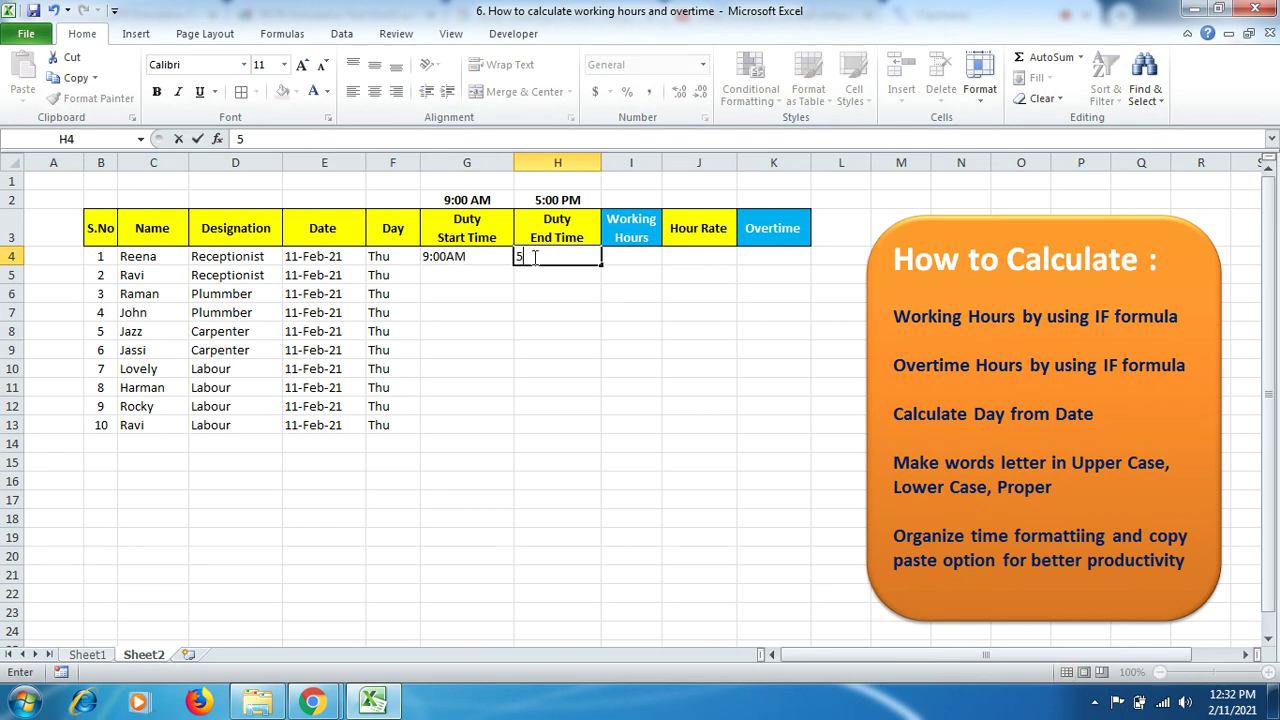
text(:00 PM)
double_click(448, 257)
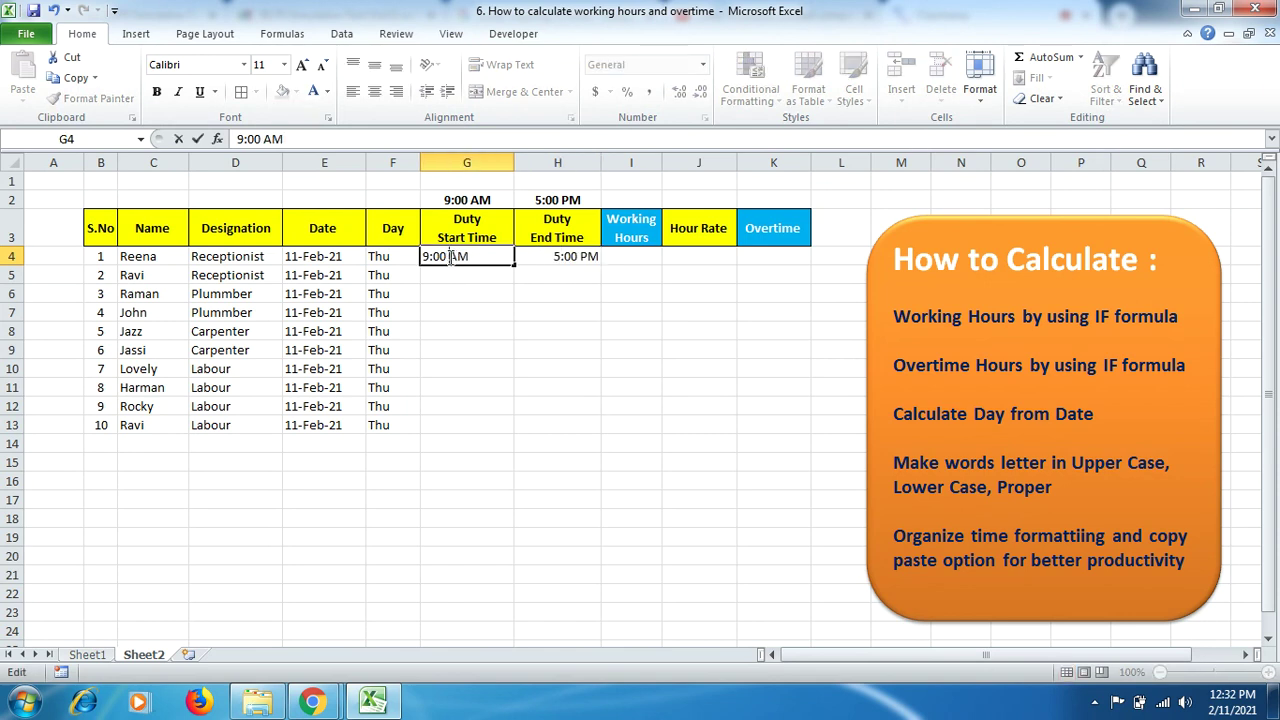
key(Return)
Step: Format the duty times in G4:H4 with the 1:30 PM time type
drag(481, 257, 565, 257)
click(570, 118)
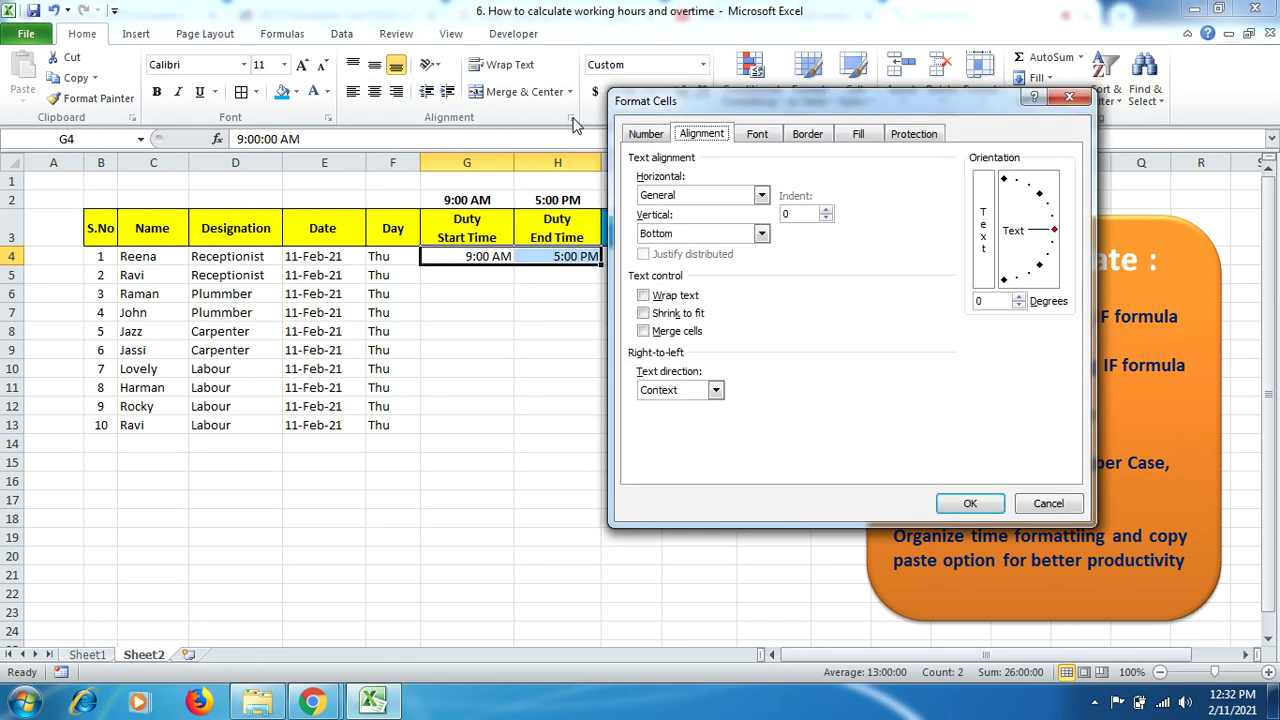
click(646, 134)
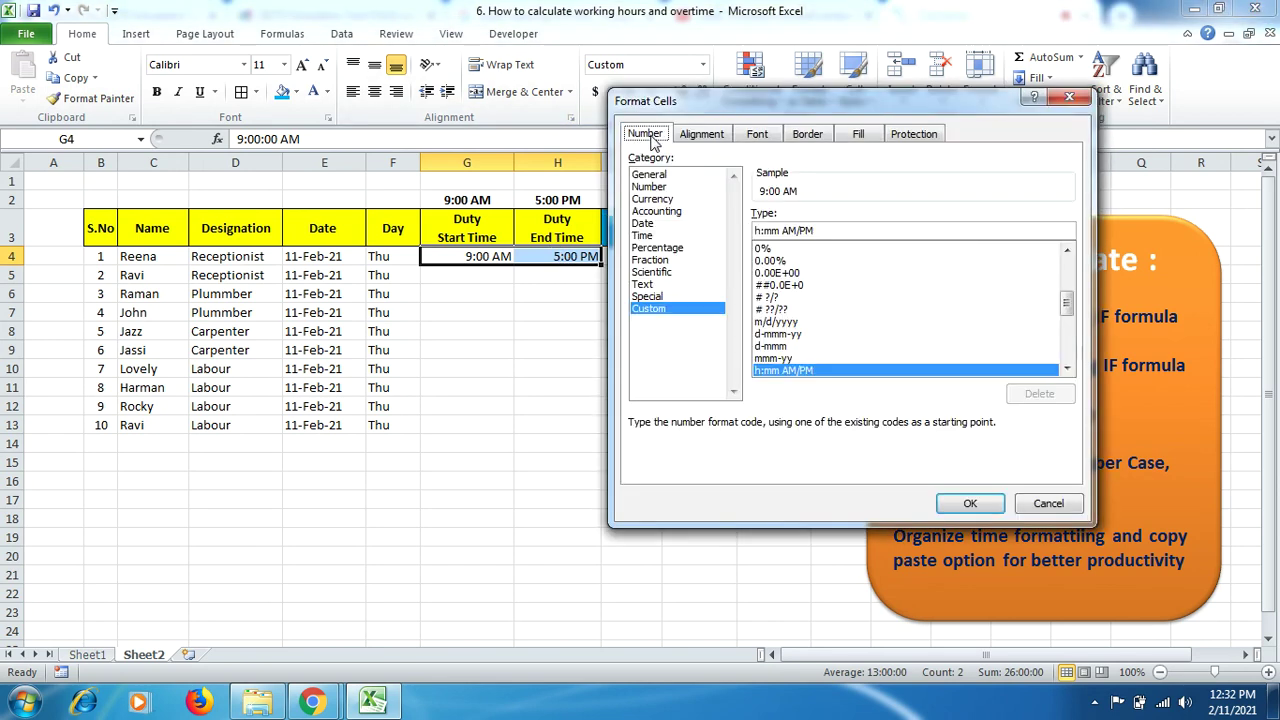
click(648, 236)
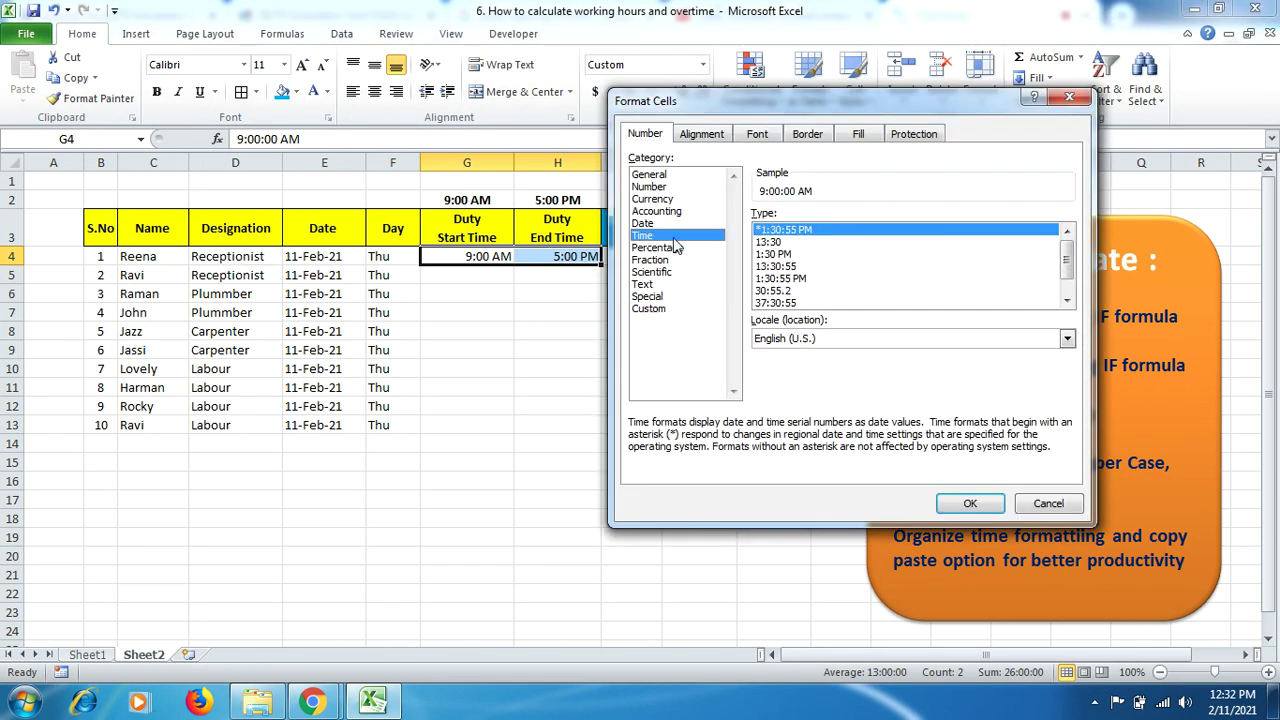
click(775, 254)
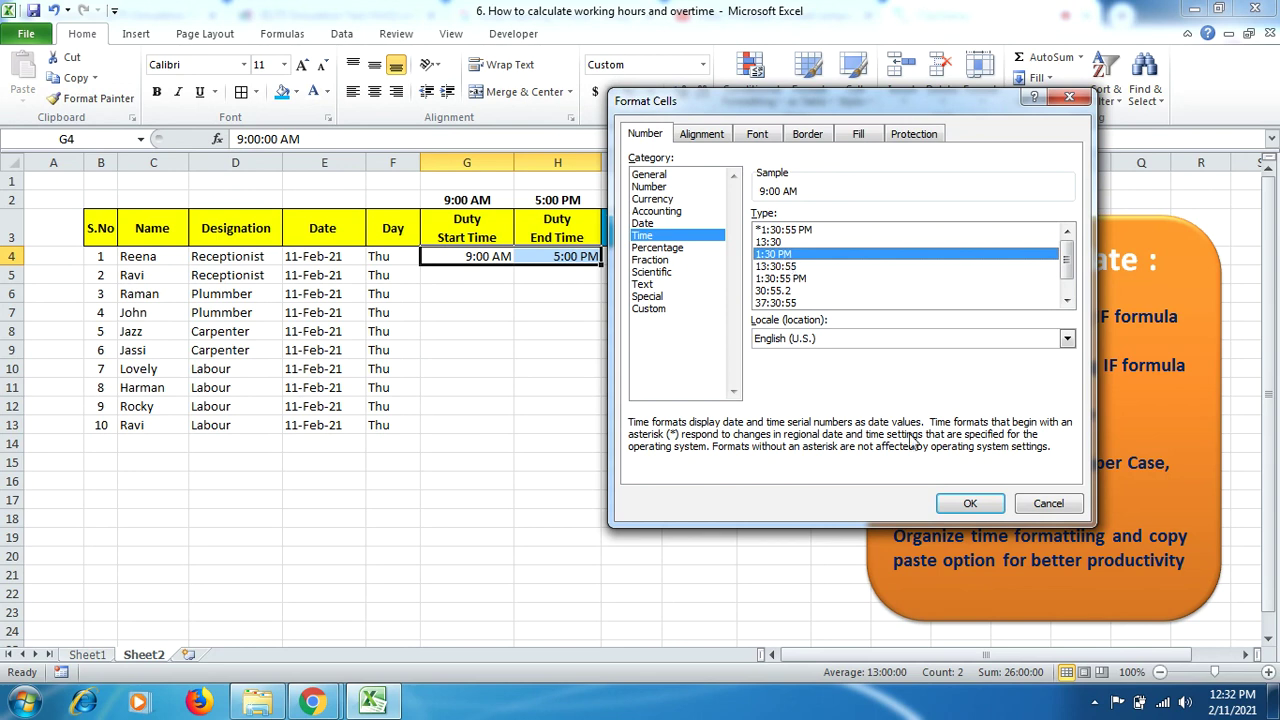
click(966, 505)
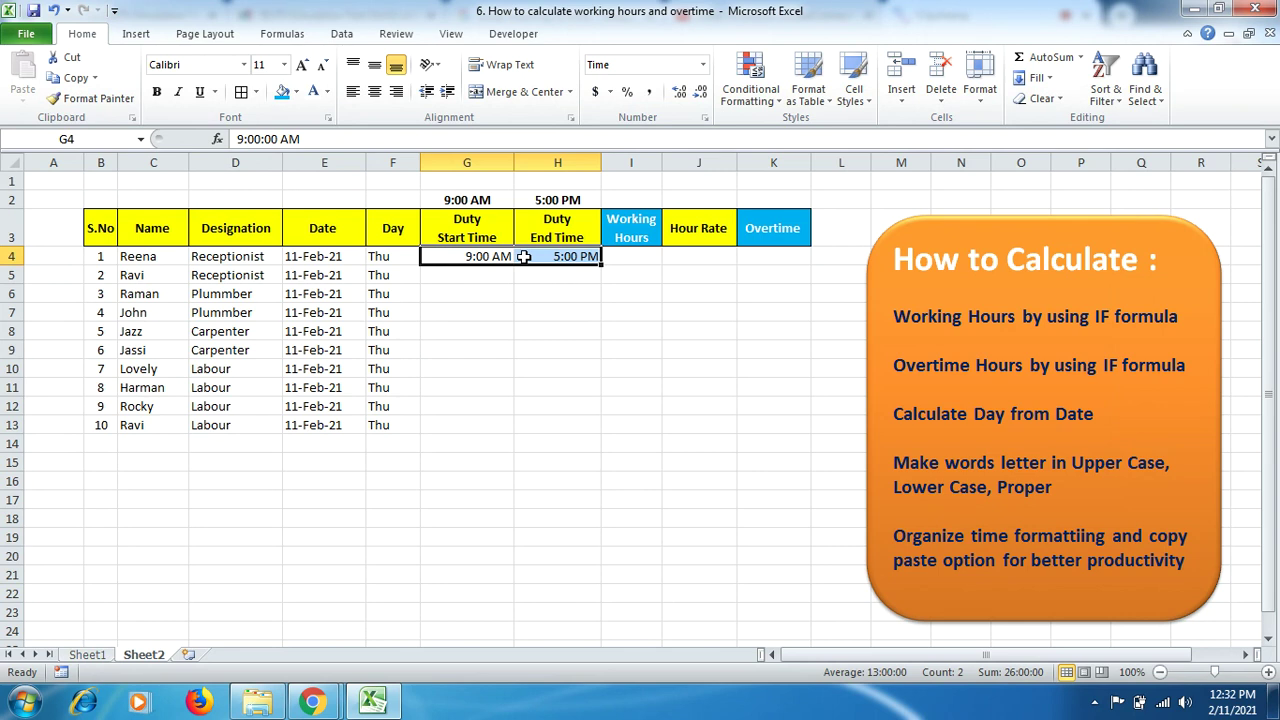
Step: Copy the duty start and end times in G4:H4 to G5:H13
key(ctrl+c)
drag(503, 275, 542, 424)
key(ctrl+v)
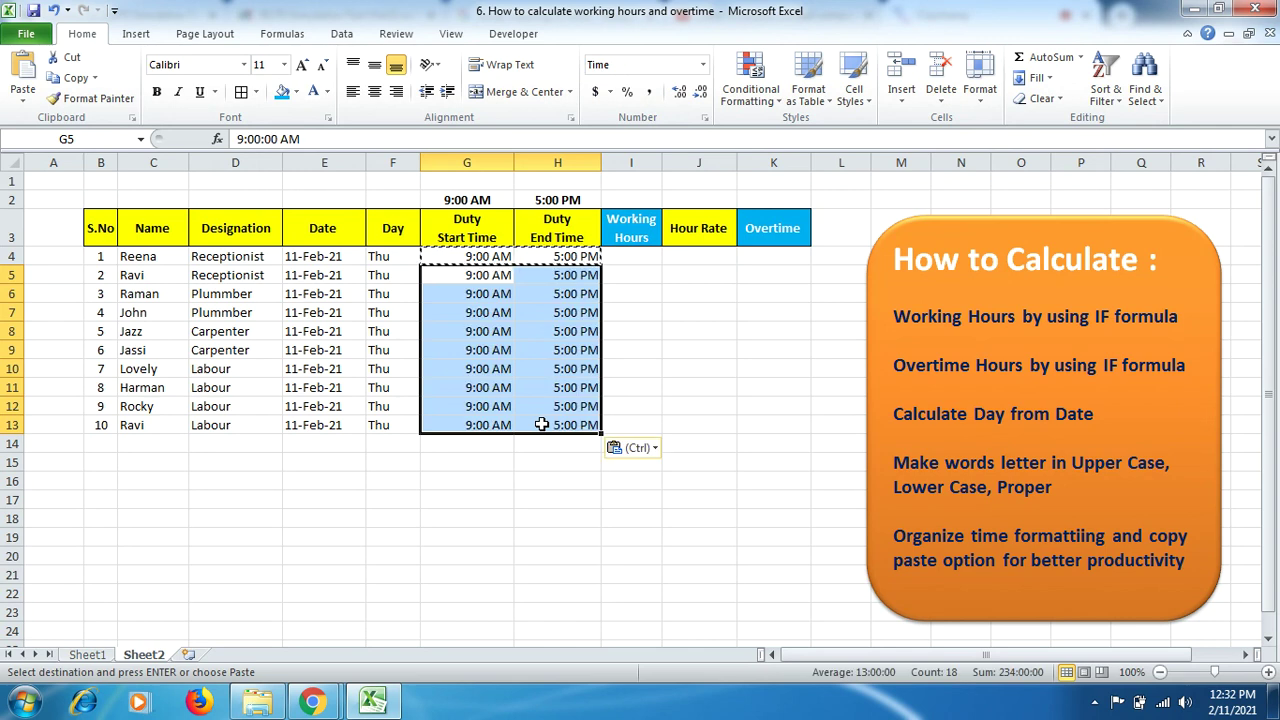
double_click(538, 388)
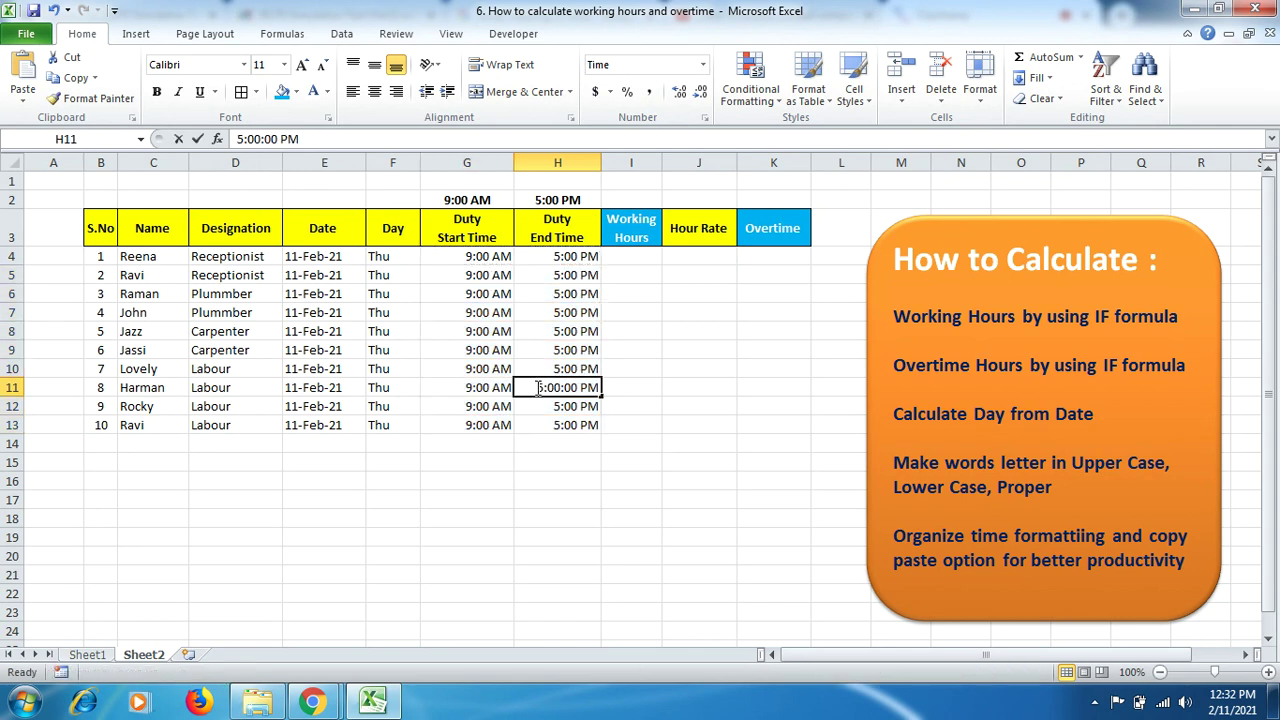
click(490, 387)
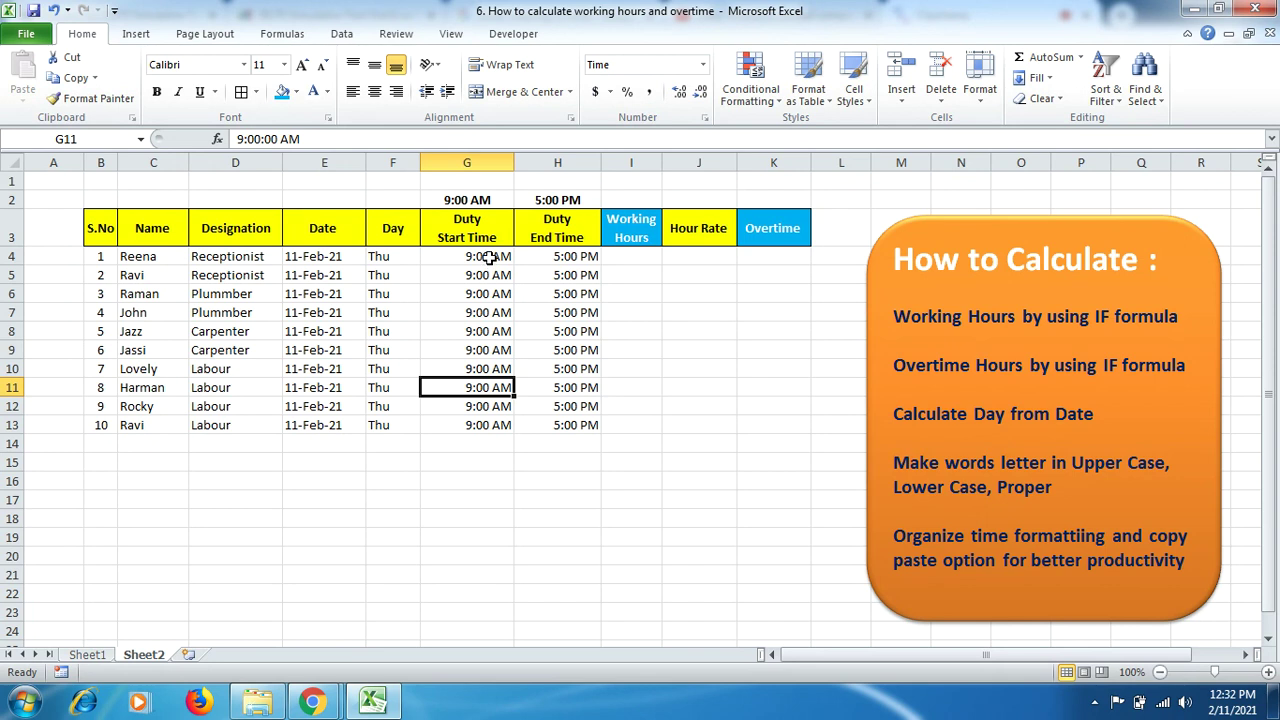
Step: Left-align the duty start and end times in G4:H13
drag(490, 257, 547, 418)
click(352, 91)
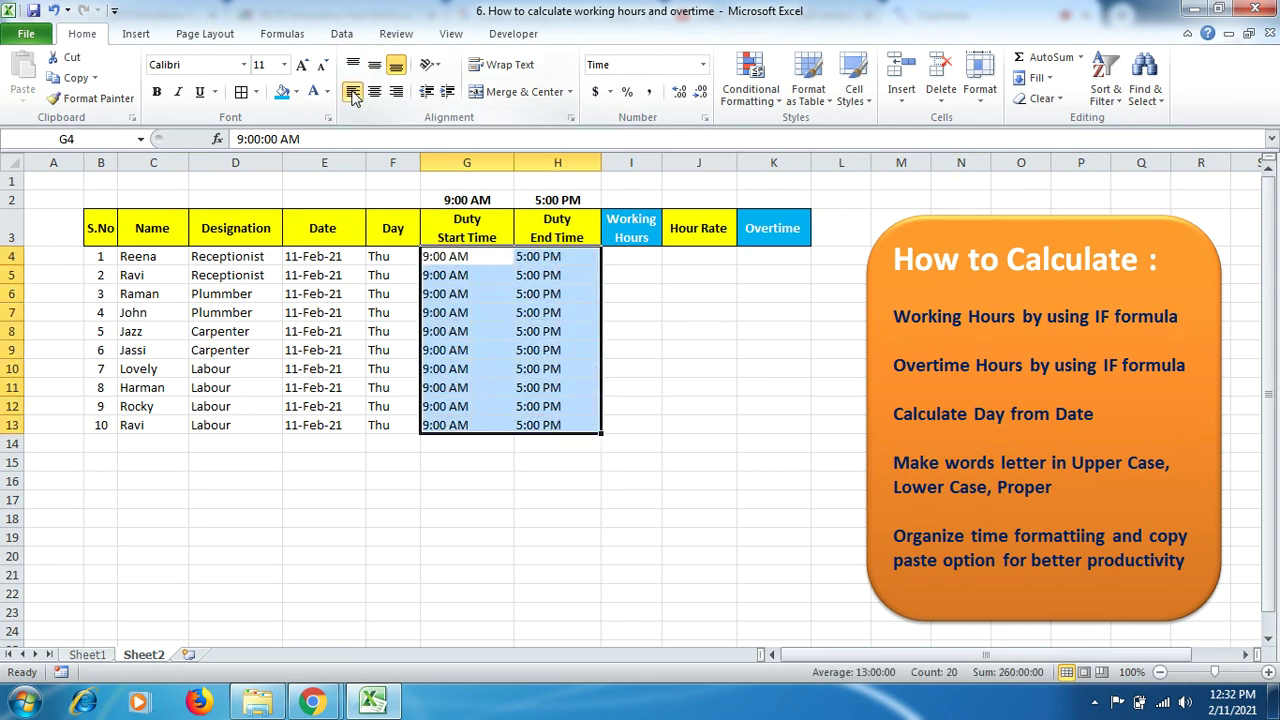
click(468, 406)
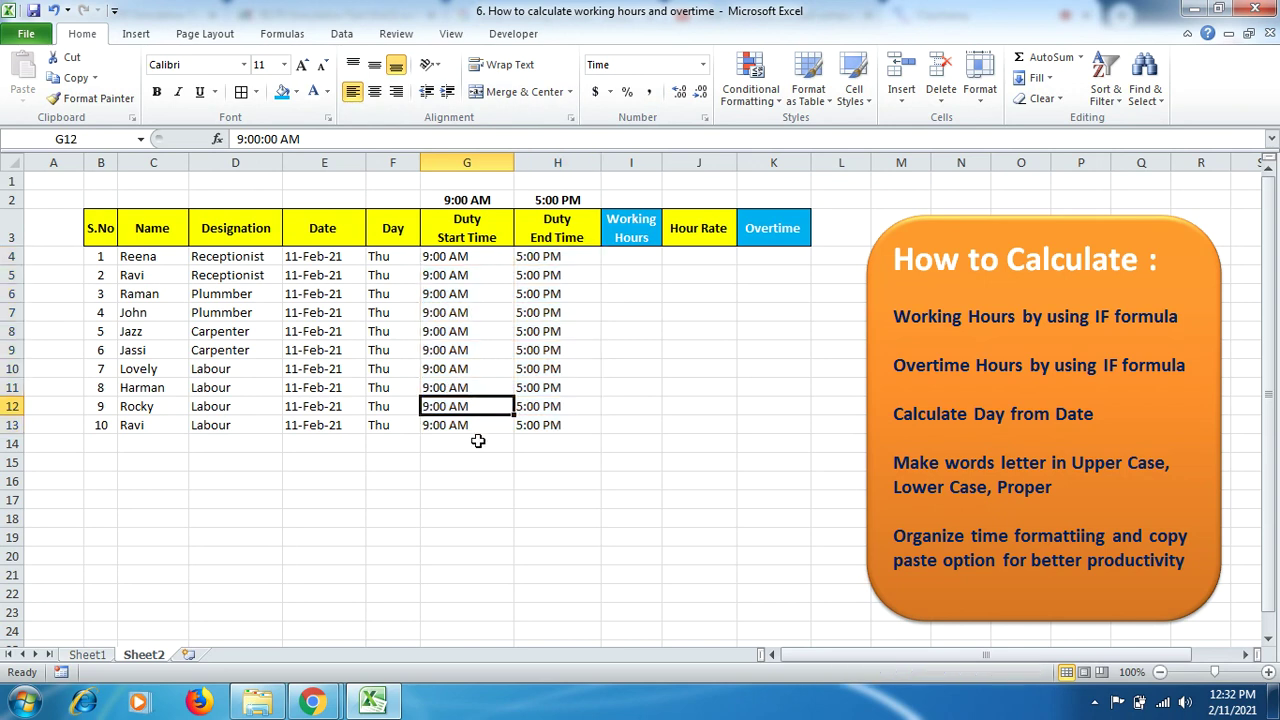
Step: Change the duty start time to 10:00 AM in G6 and to 11:00 AM in G12
double_click(428, 294)
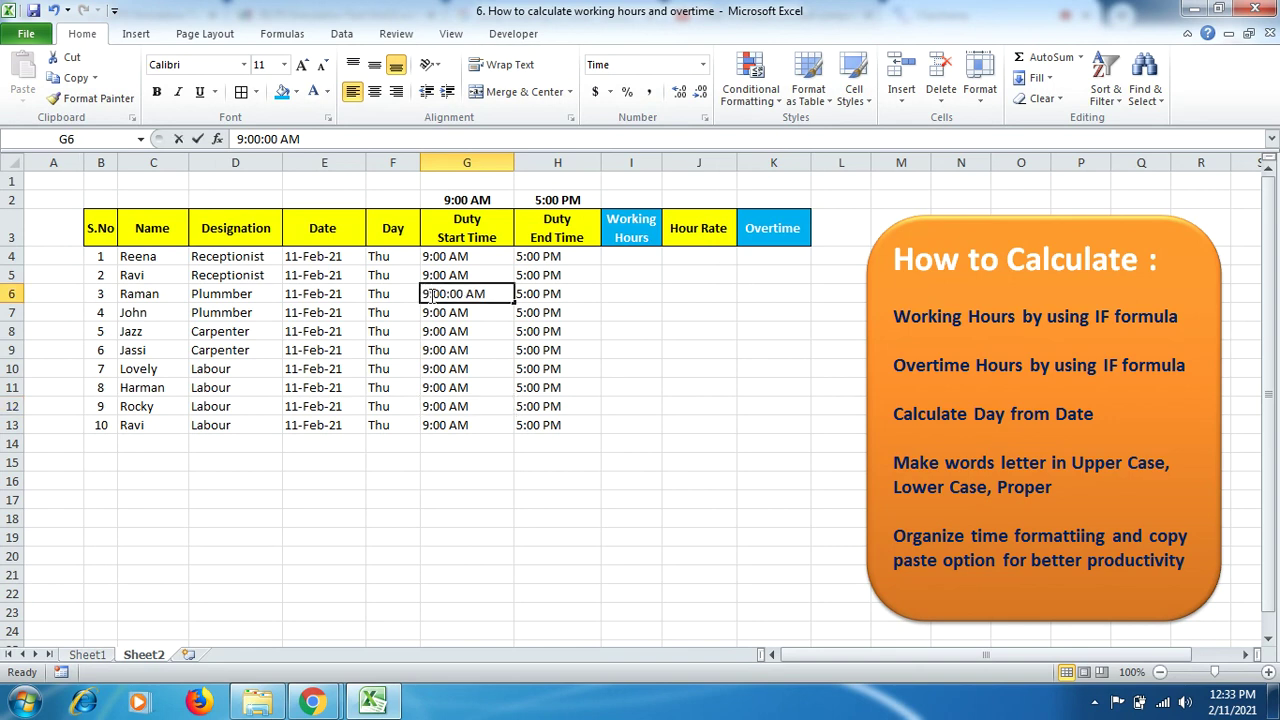
key(BackSpace)
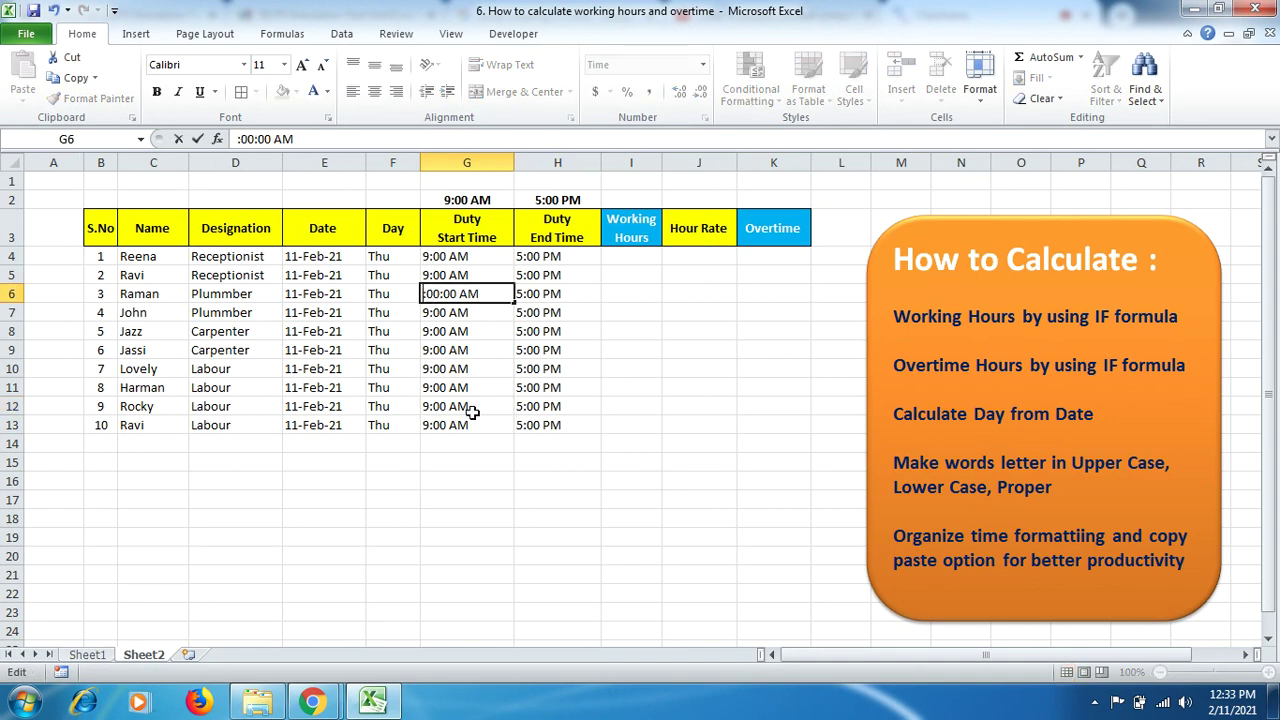
text(10)
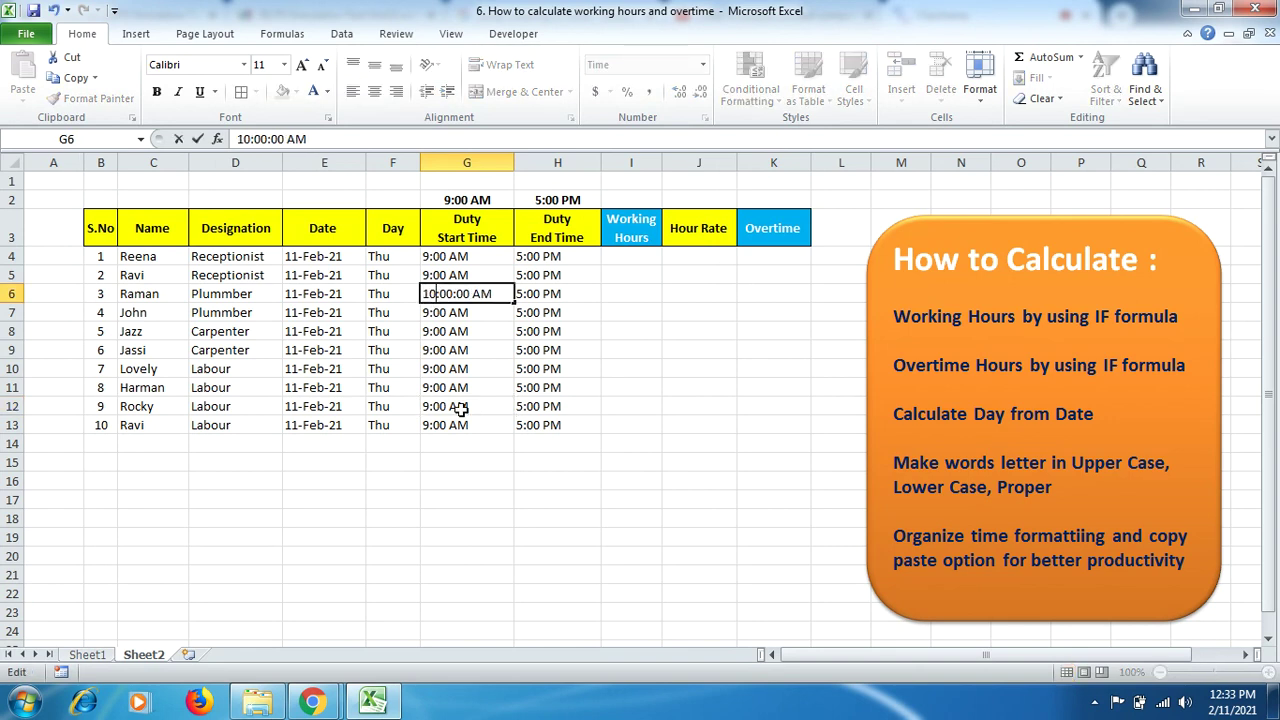
click(428, 387)
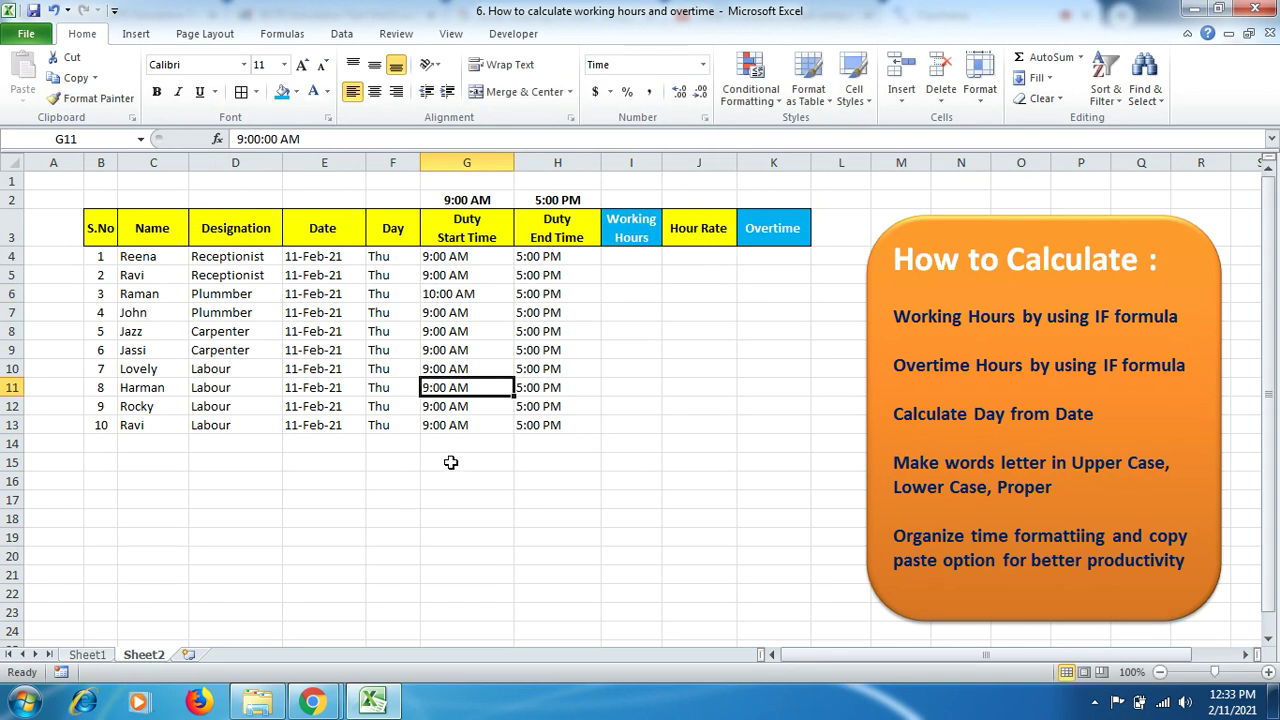
double_click(430, 406)
key(BackSpace)
text(11:00)
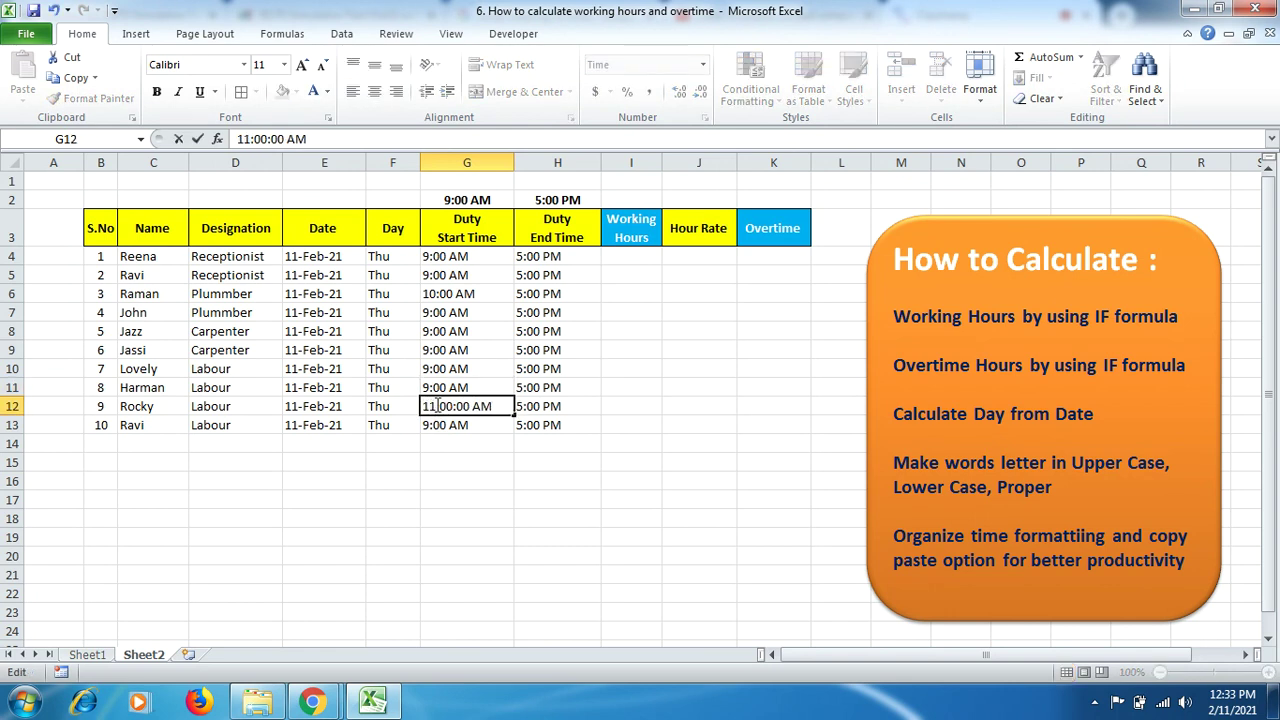
click(563, 412)
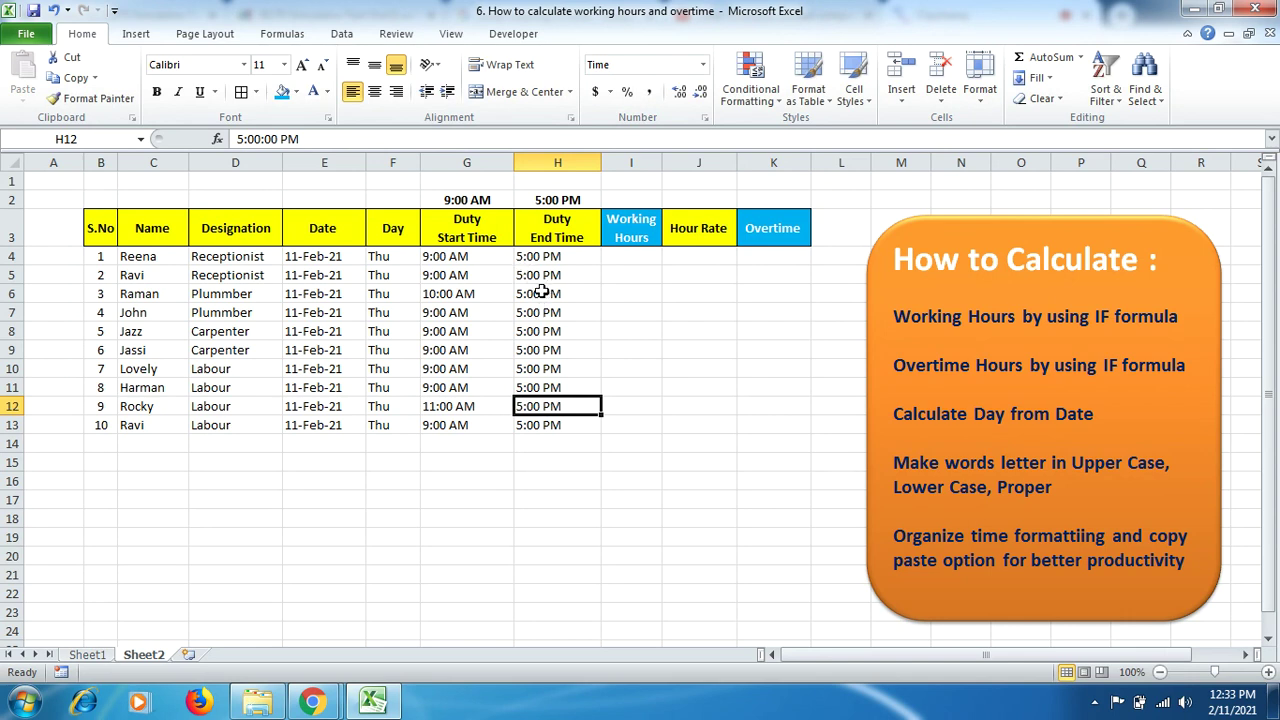
Step: Change the duty end times to 8:00 PM in H7, 10:00 PM in H10 and 9:00 PM in H13
double_click(520, 313)
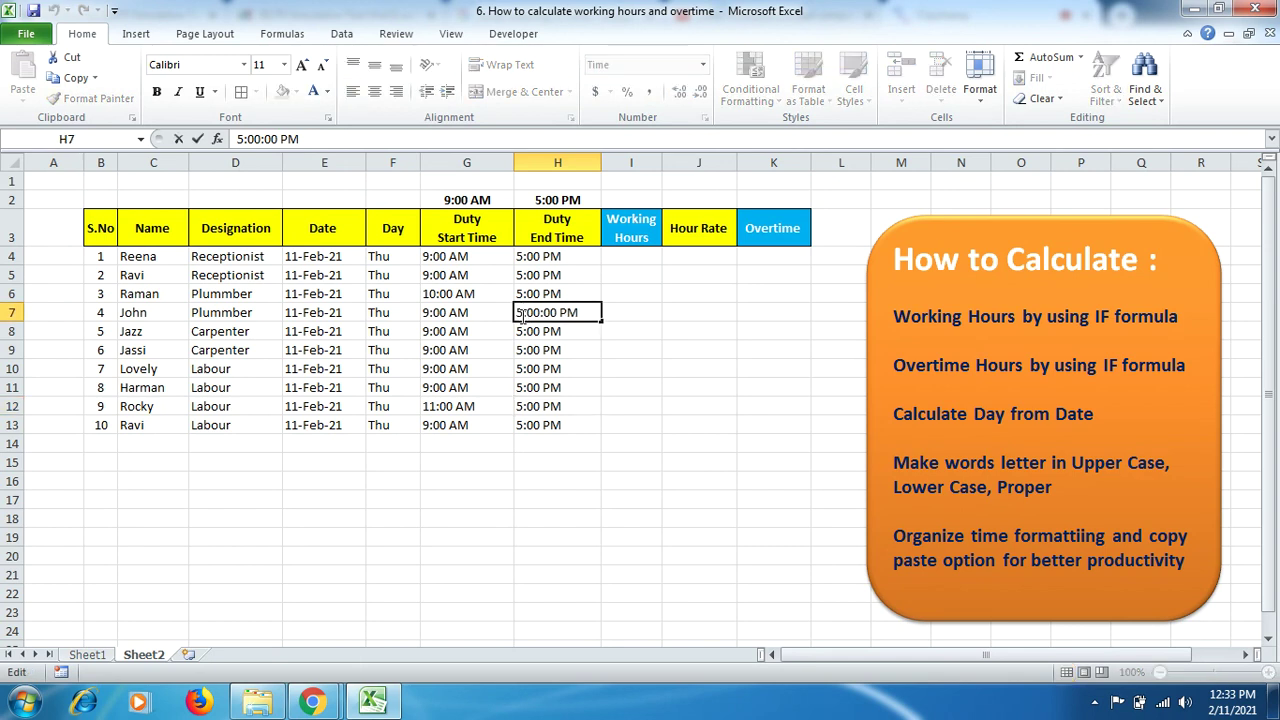
key(BackSpace)
text(8)
double_click(519, 369)
key(BackSpace)
text(10:00)
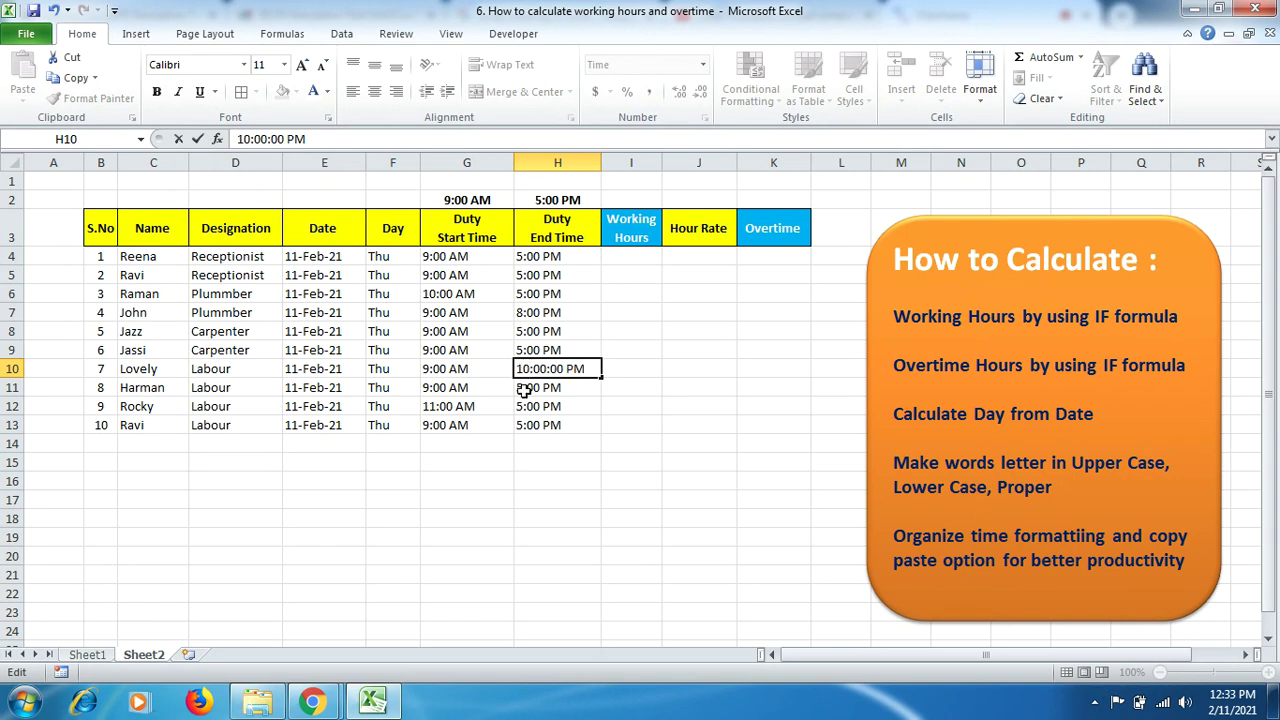
double_click(521, 425)
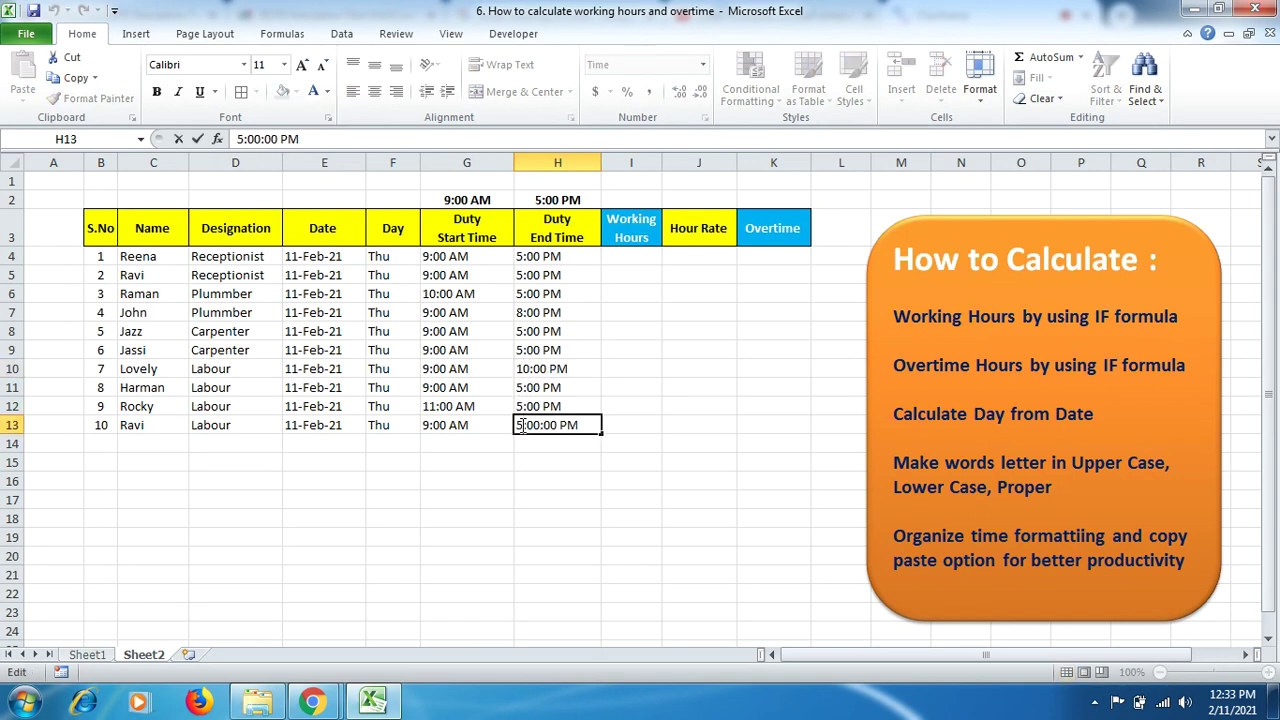
key(BackSpace)
text(9)
click(538, 456)
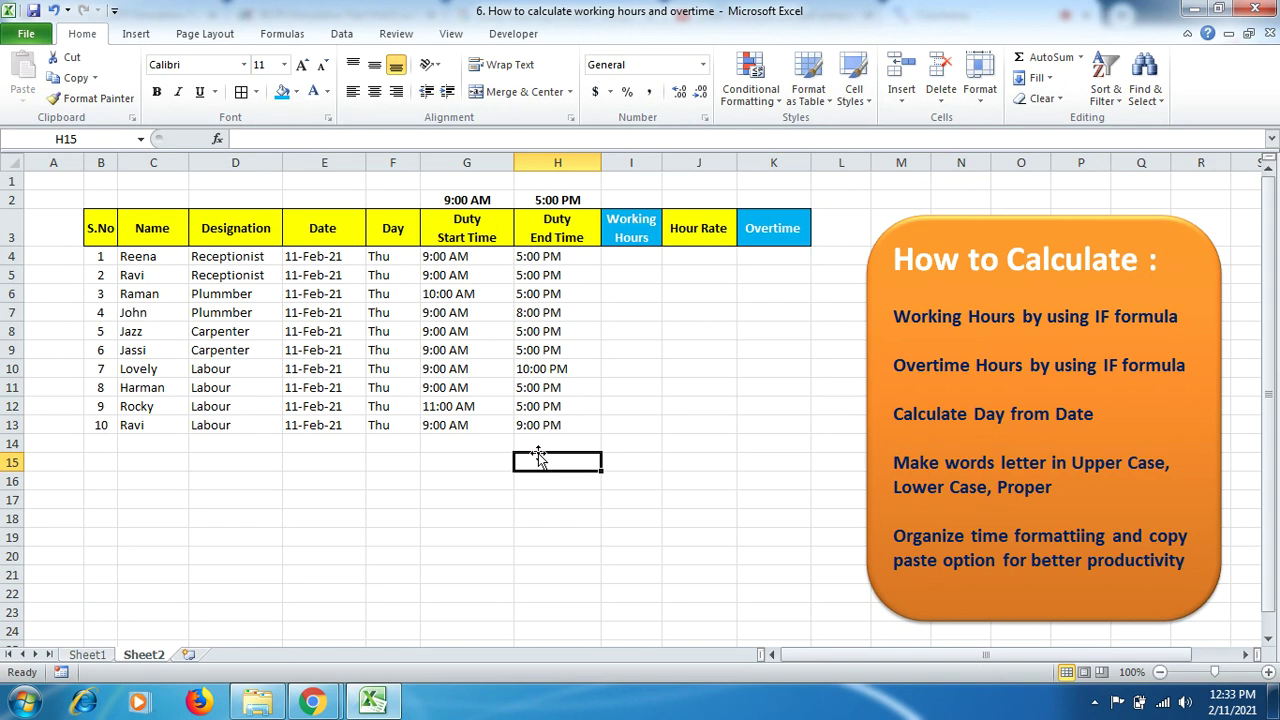
Step: Begin the working hours formula in I4 as =IF(H4-G4)*24>8,8, returning 8 when the difference exceeds eight hours
click(610, 257)
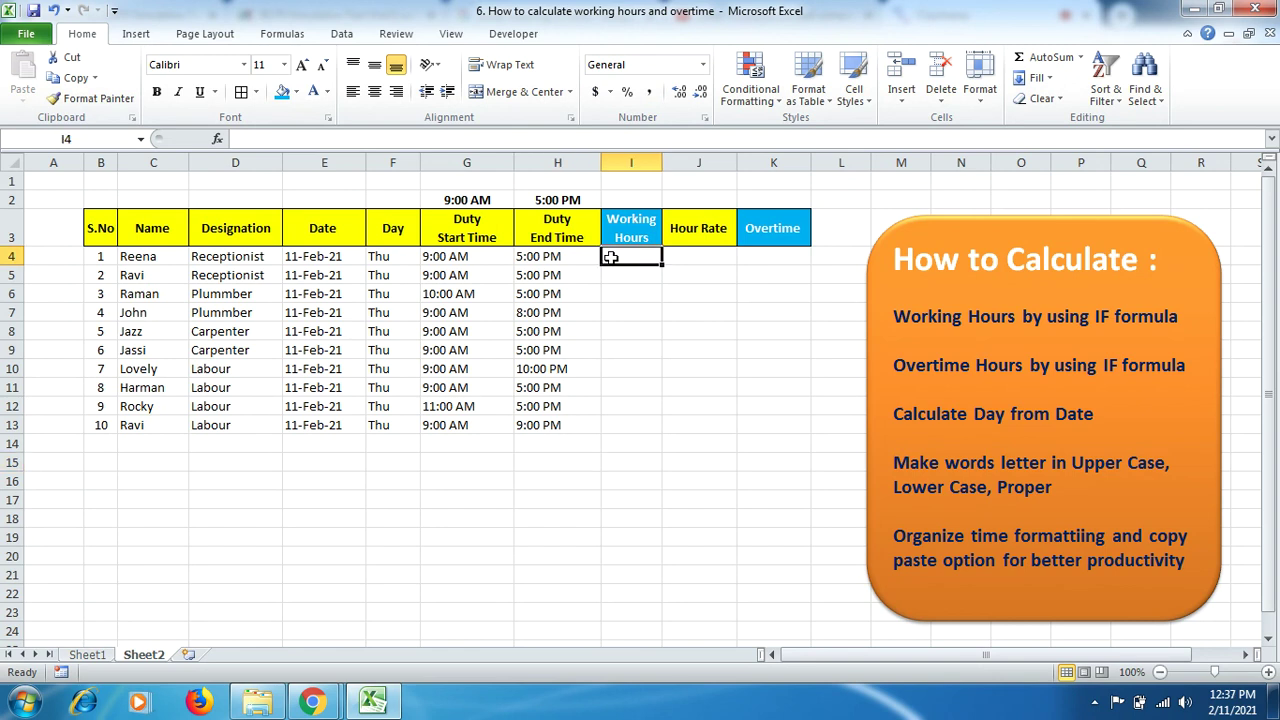
text(=)
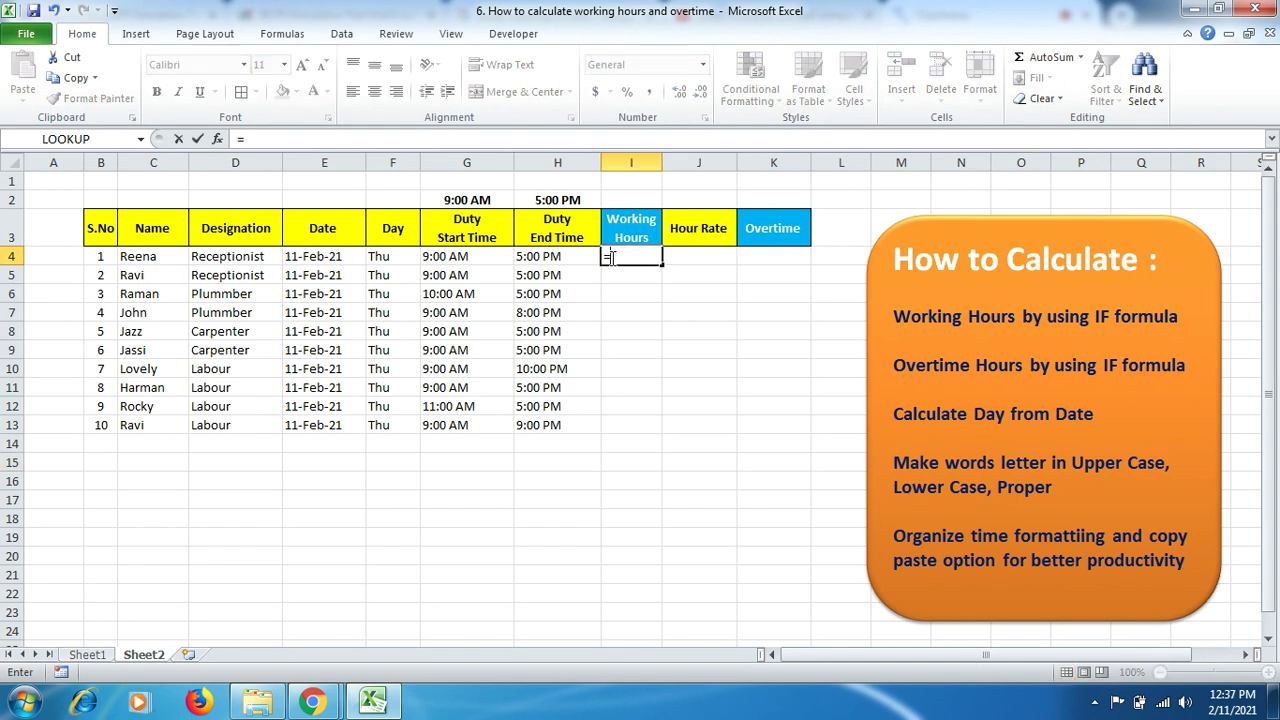
text(if)
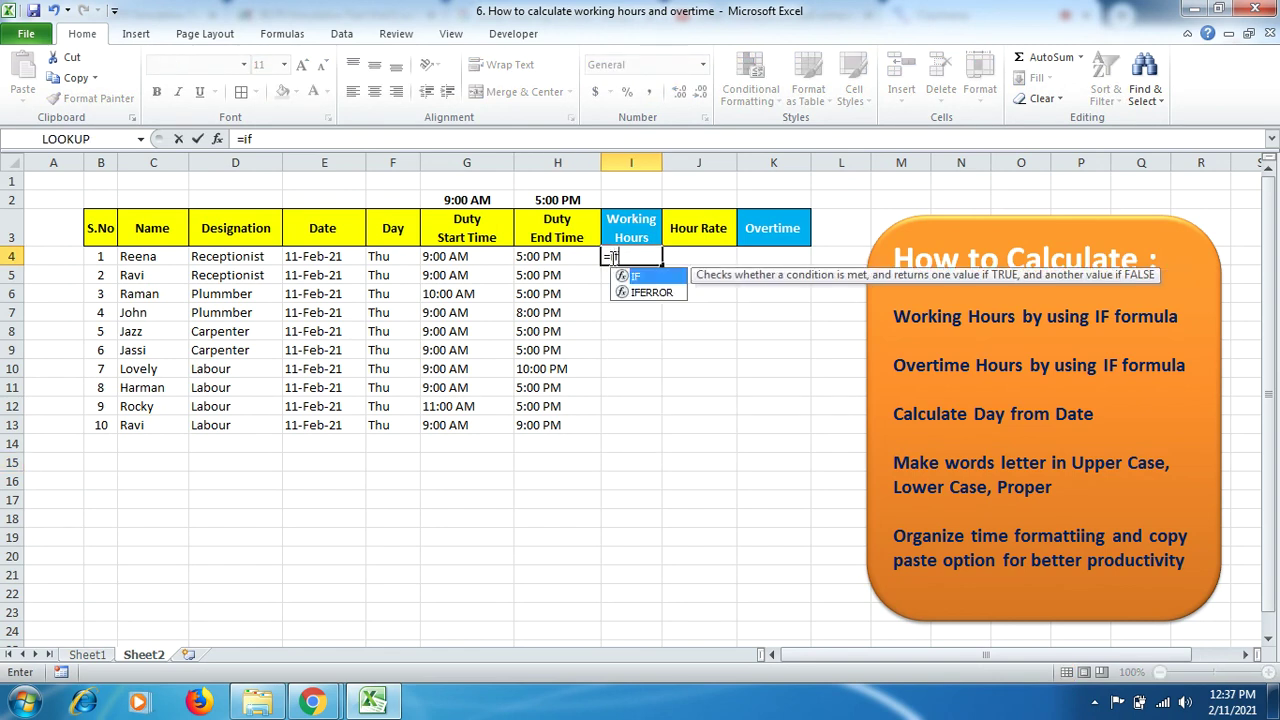
key(Tab)
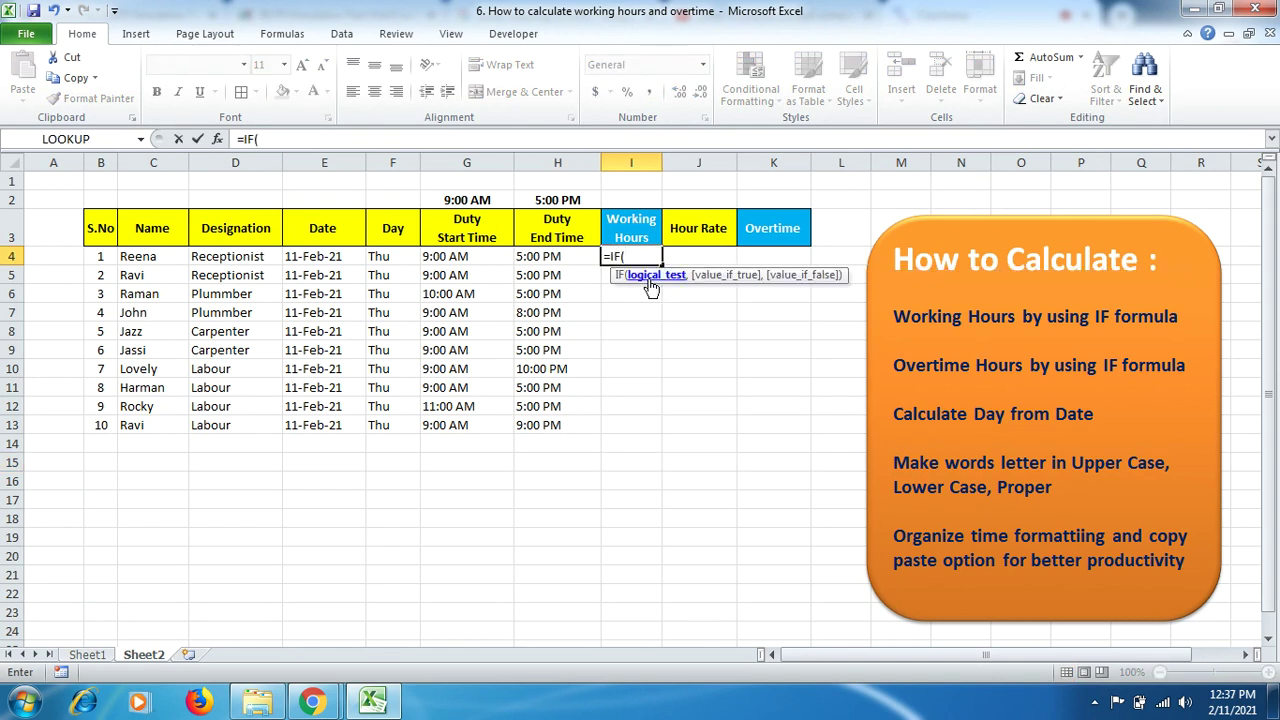
click(567, 259)
text(-)
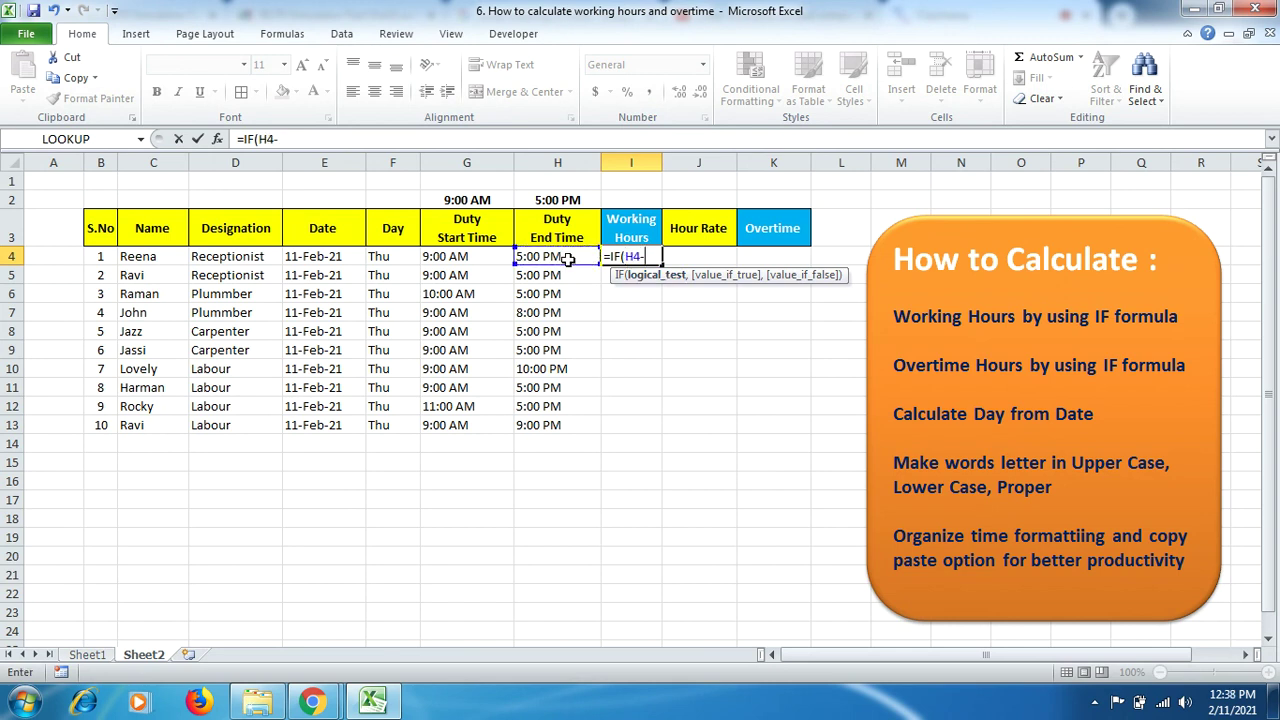
click(459, 257)
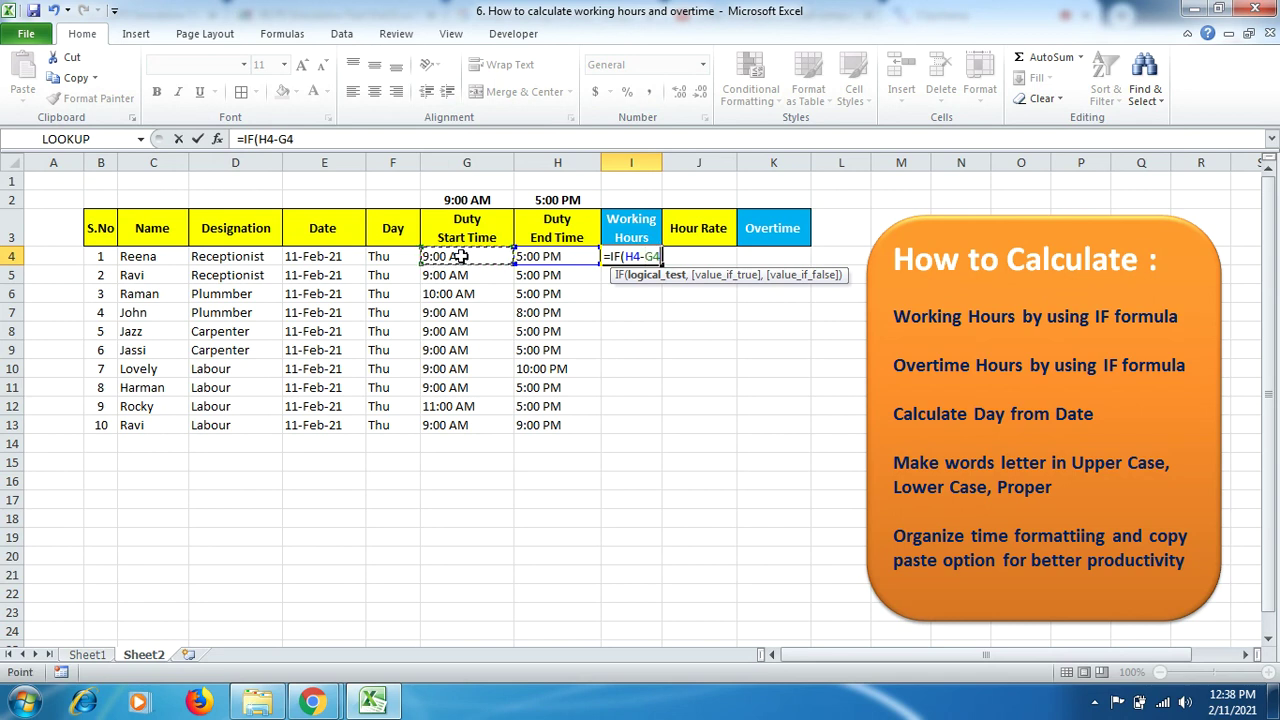
text())
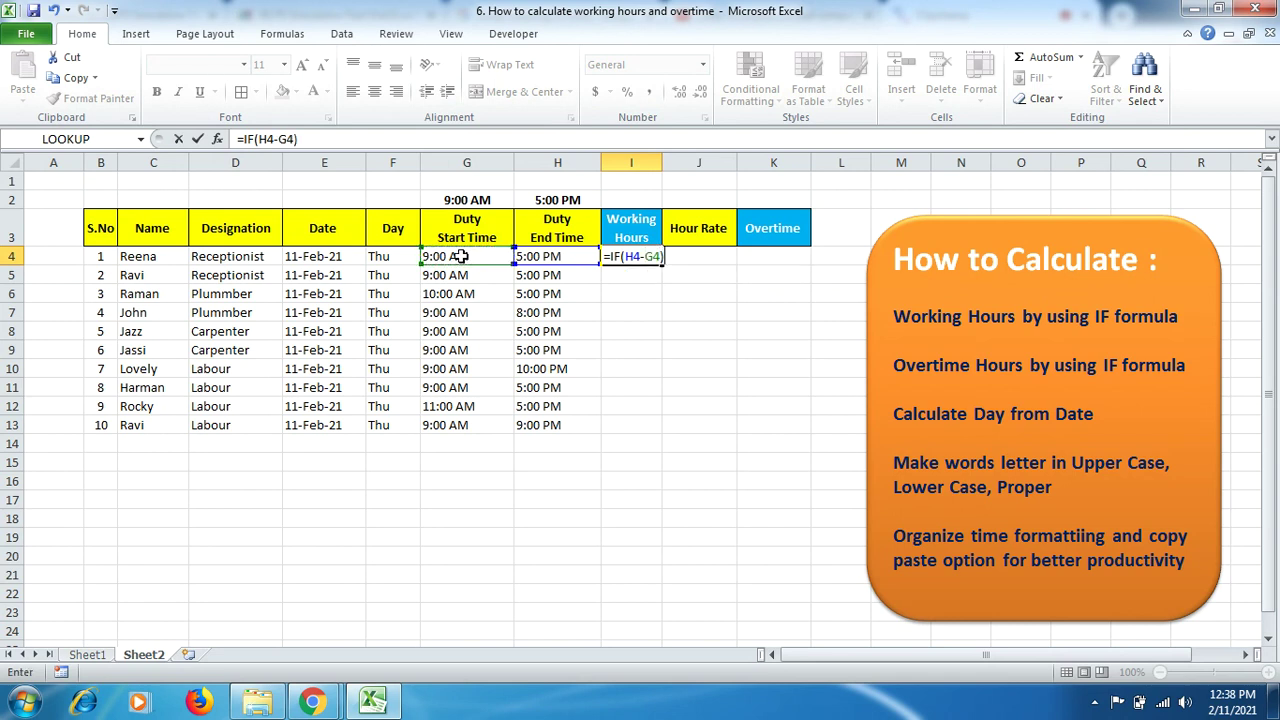
text(*24>8)
text(,8)
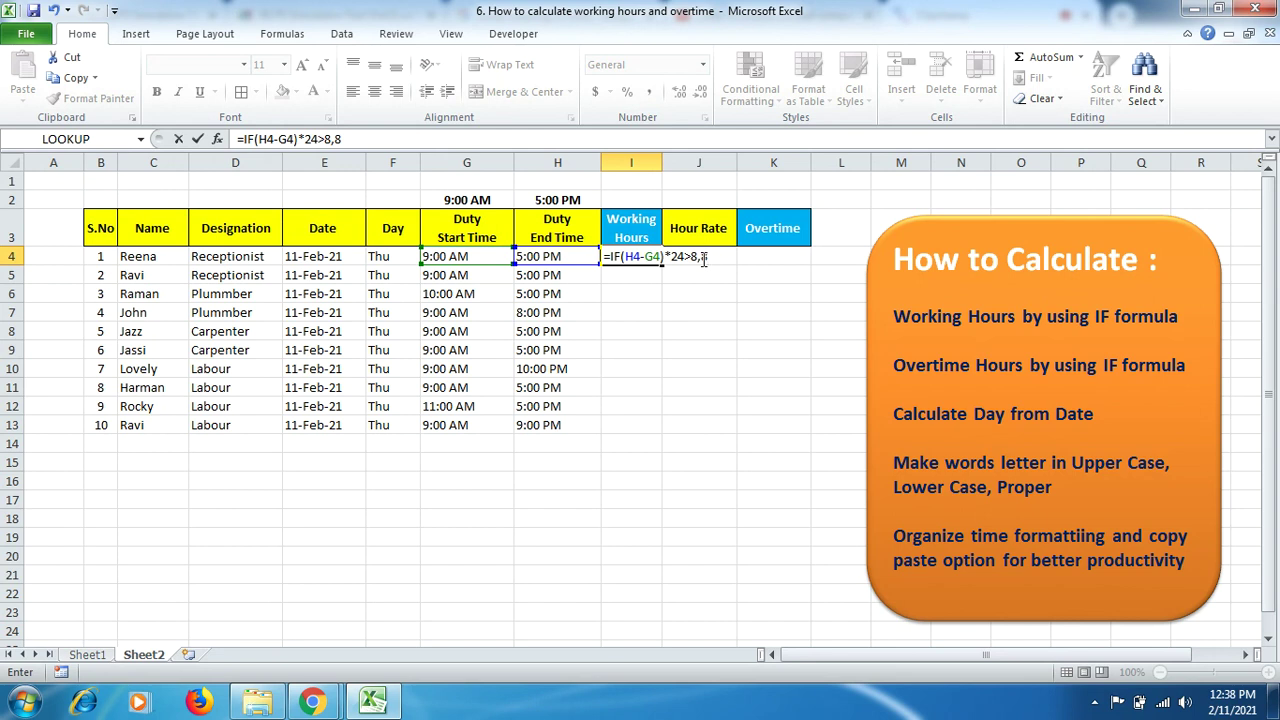
Step: Complete the I4 formula with (H4-G4)*24 as the false value and an added opening parenthesis, giving =IF((H4-G4)*24>8,8,(H4-G4)*24)
text(,()
click(561, 257)
text(-)
click(467, 256)
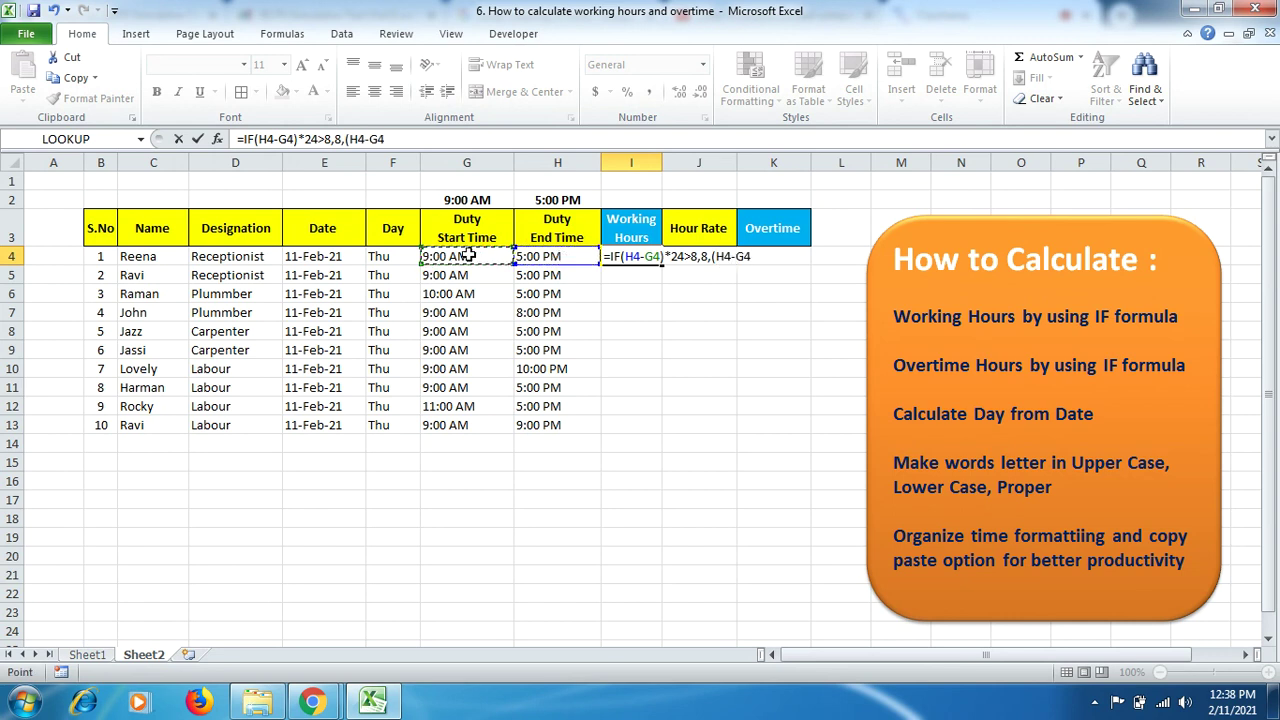
text()*24))
click(622, 257)
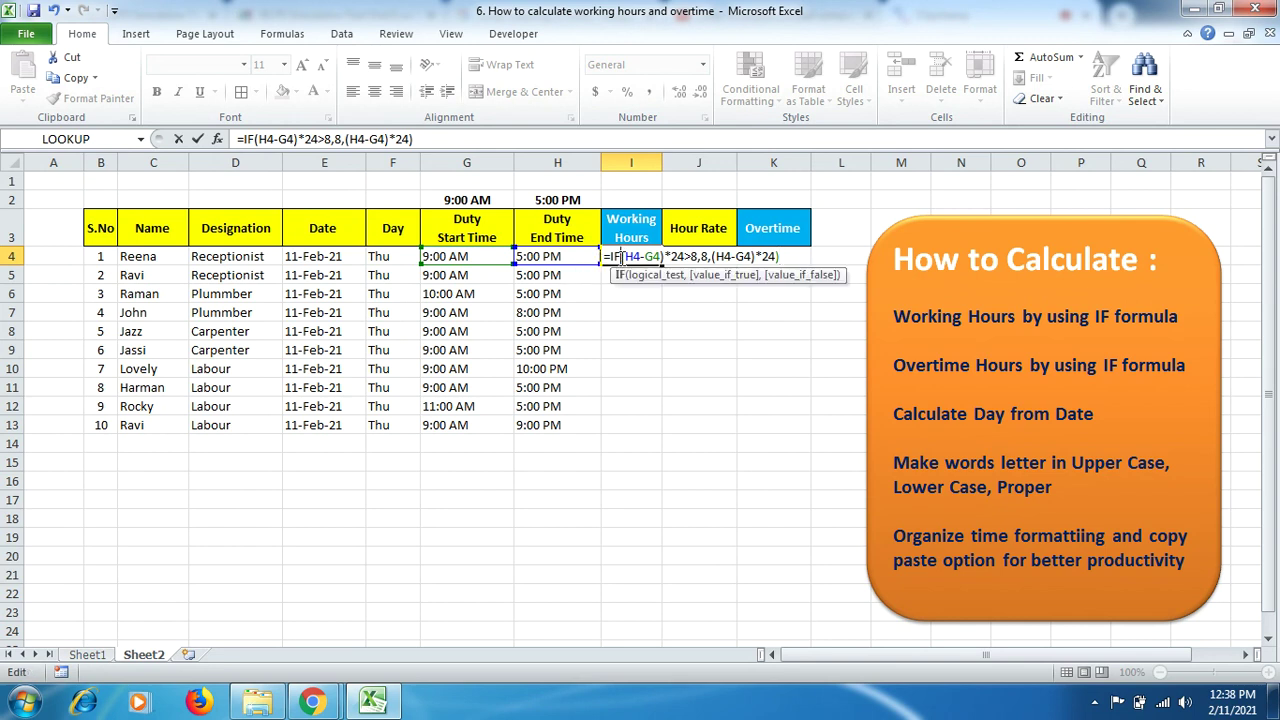
key(Return)
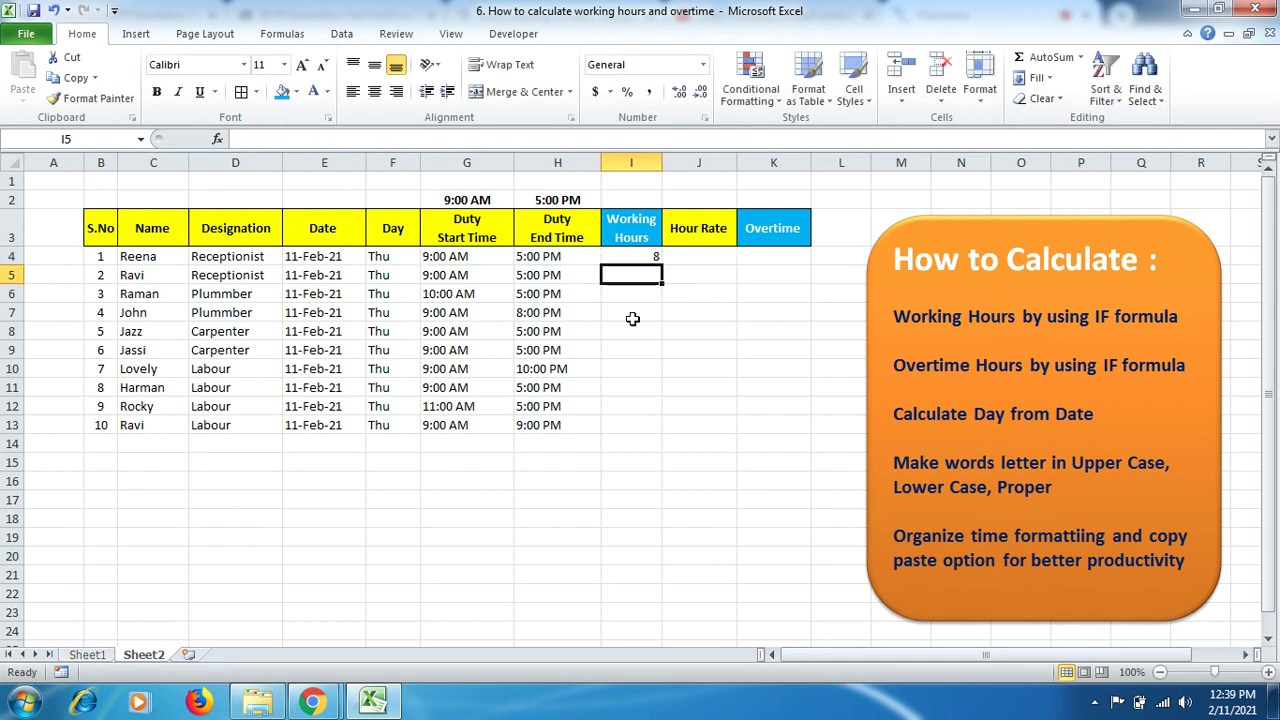
Step: Fill the working hours formula from I4 down to I13 and review the copied formulas in several rows
click(655, 258)
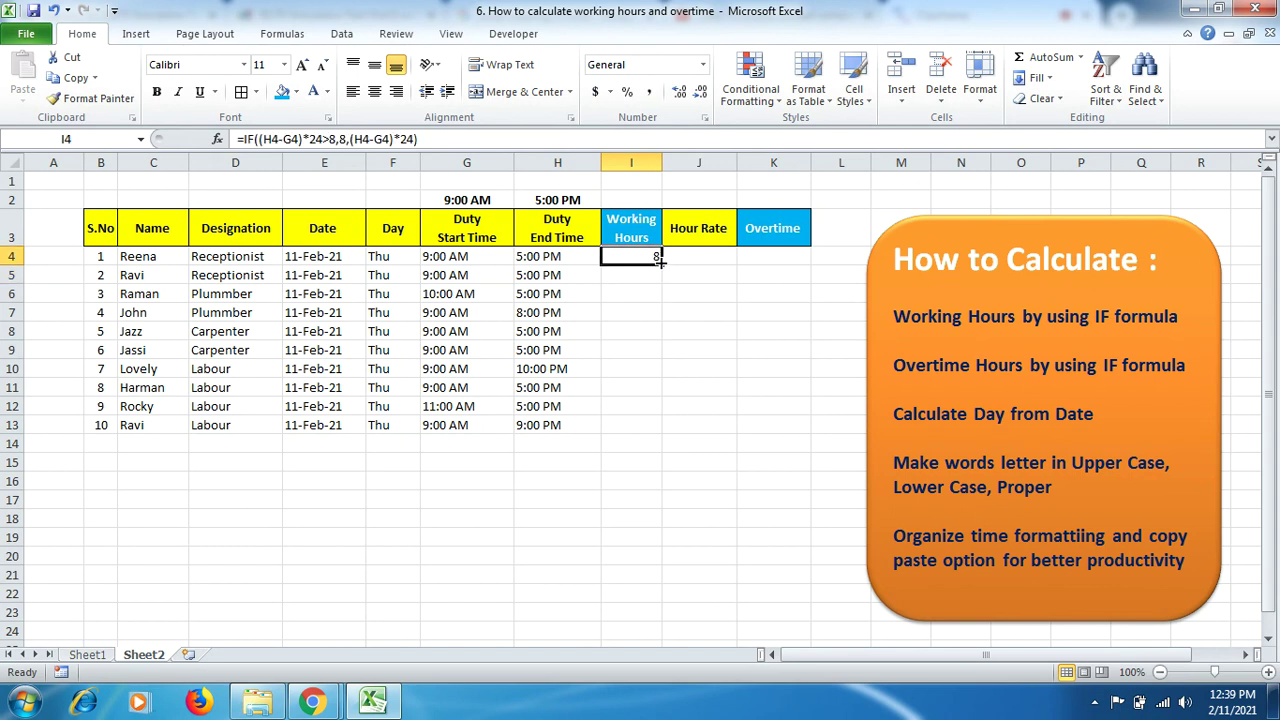
drag(660, 262, 653, 437)
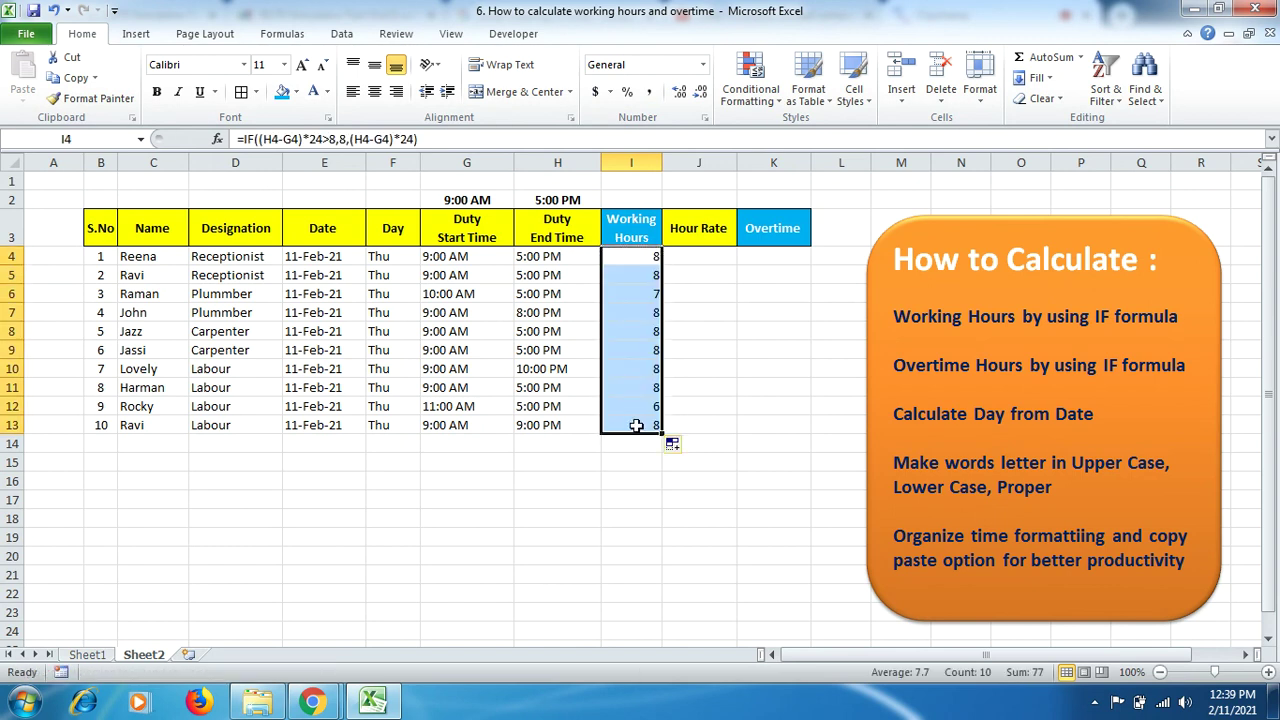
click(634, 424)
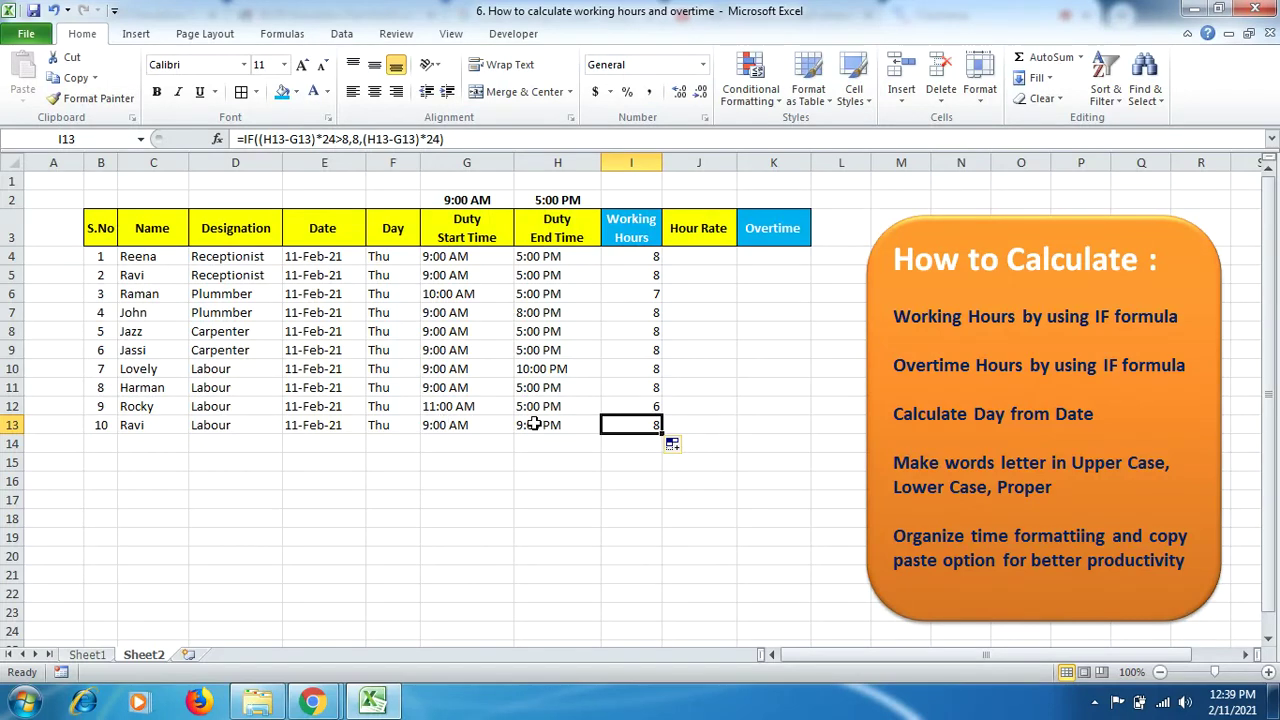
click(621, 407)
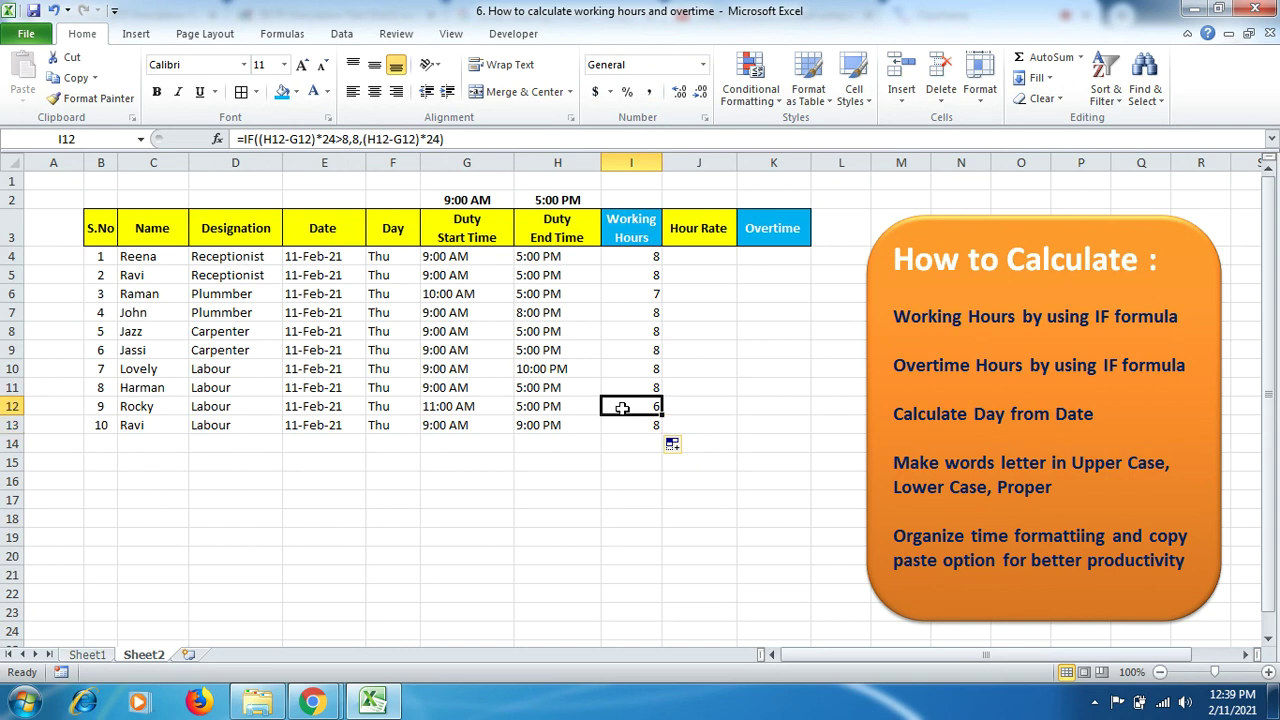
mouse_move(621, 407)
mouse_down()
mouse_move(620, 277)
mouse_move(628, 420)
mouse_up()
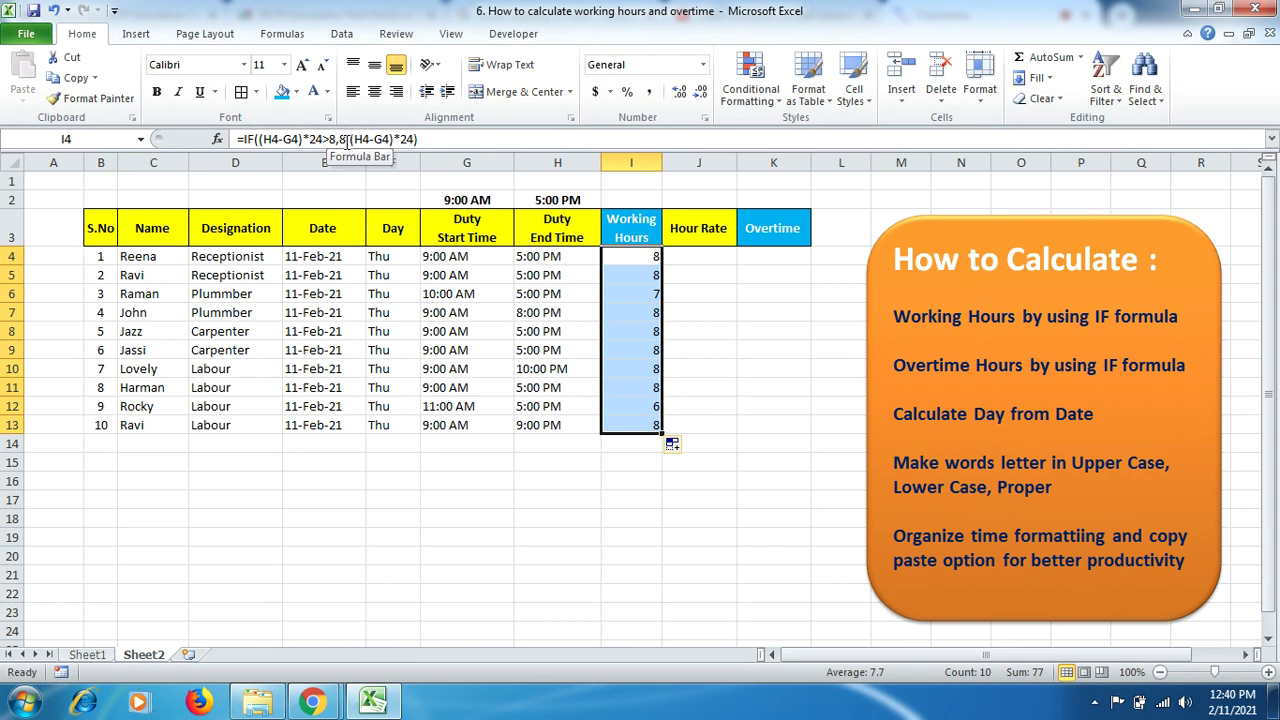
click(635, 310)
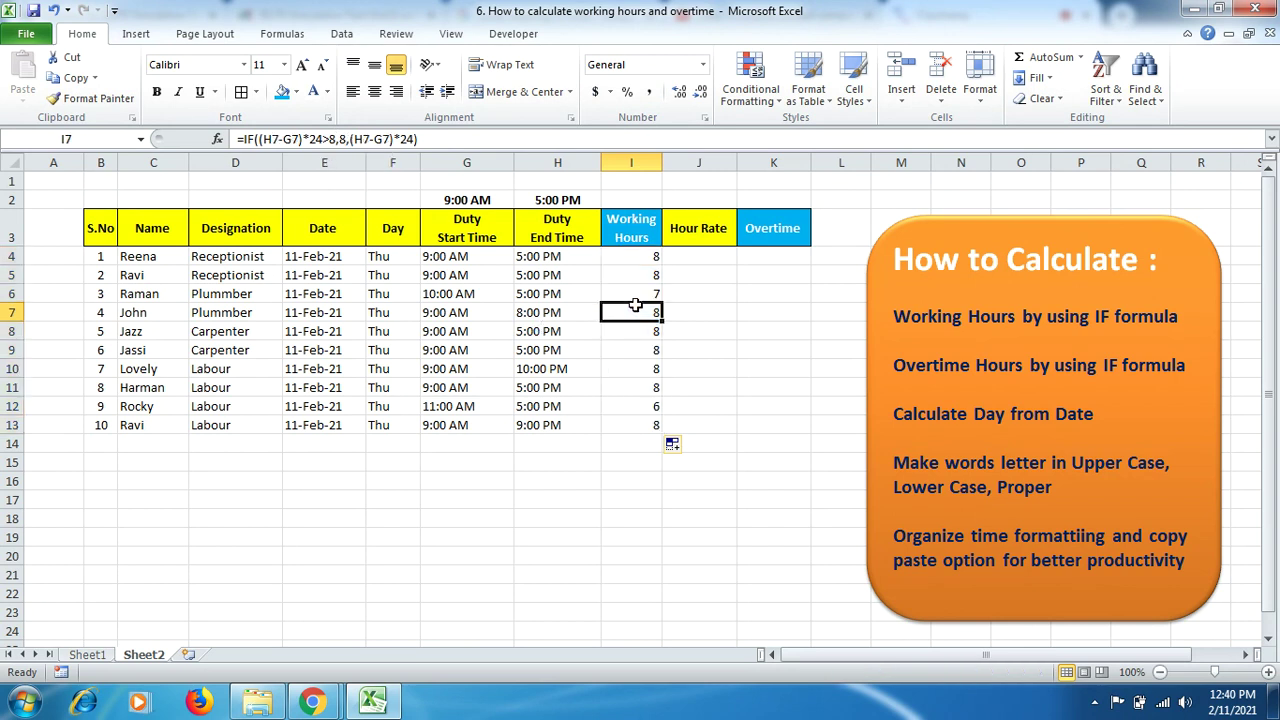
Step: Begin the overtime formula in K4 as =IF(H4-G4)*24>8, testing whether the duty time exceeds eight hours
double_click(755, 257)
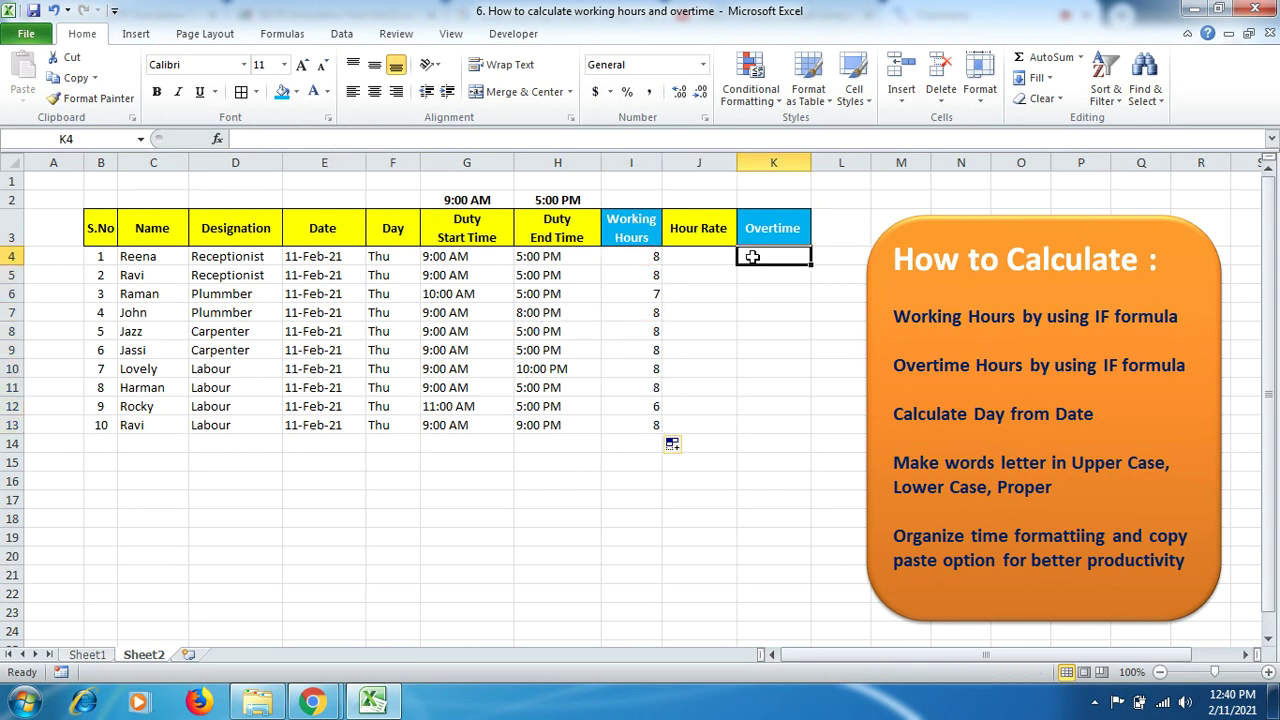
text(=)
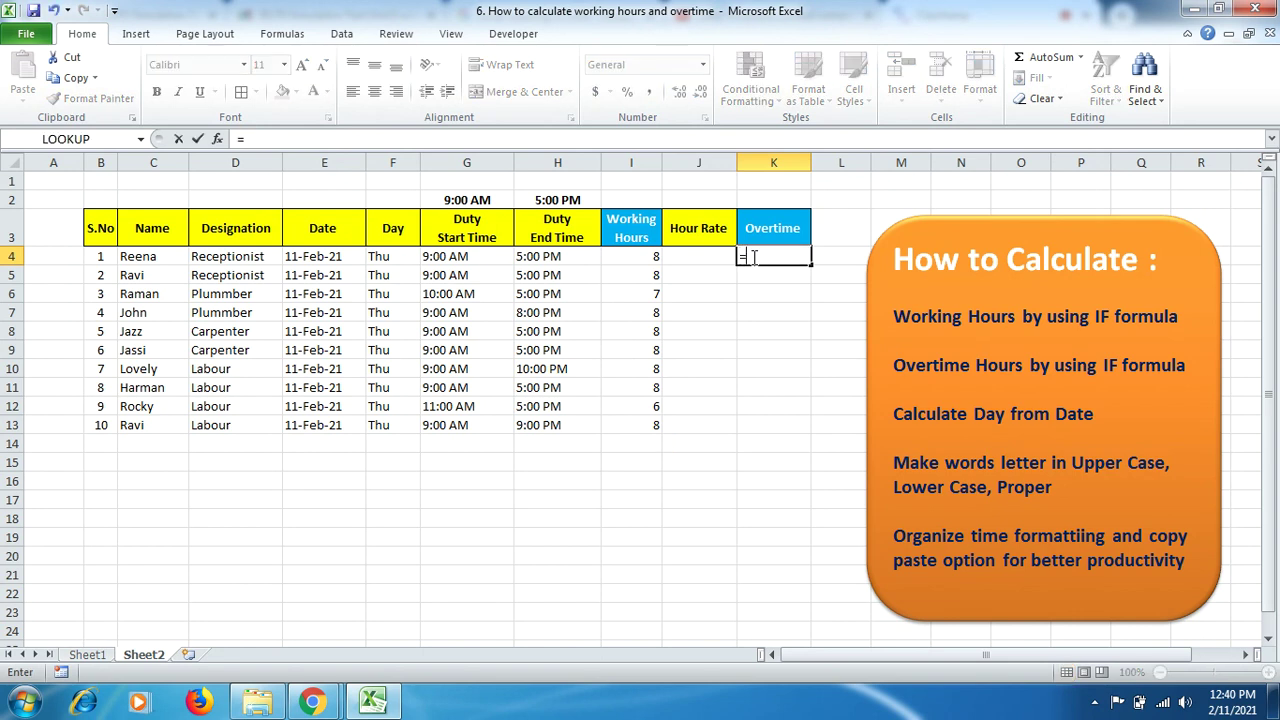
text(if)
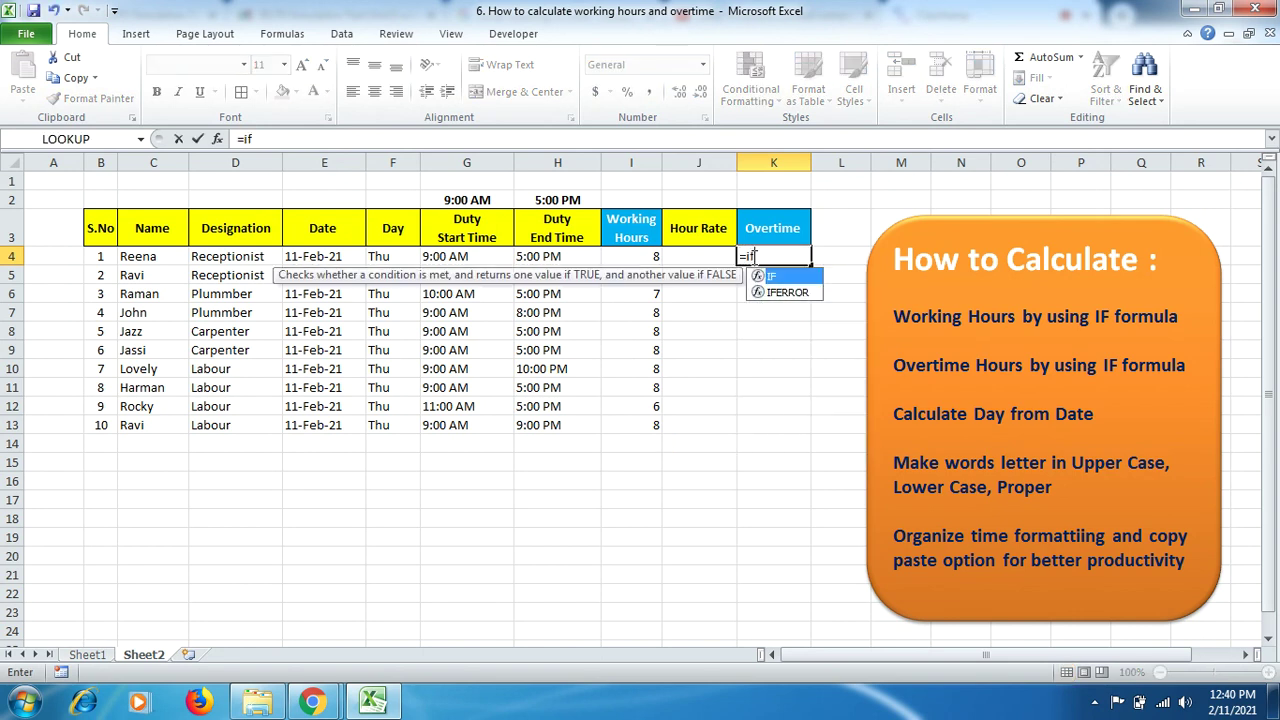
double_click(788, 276)
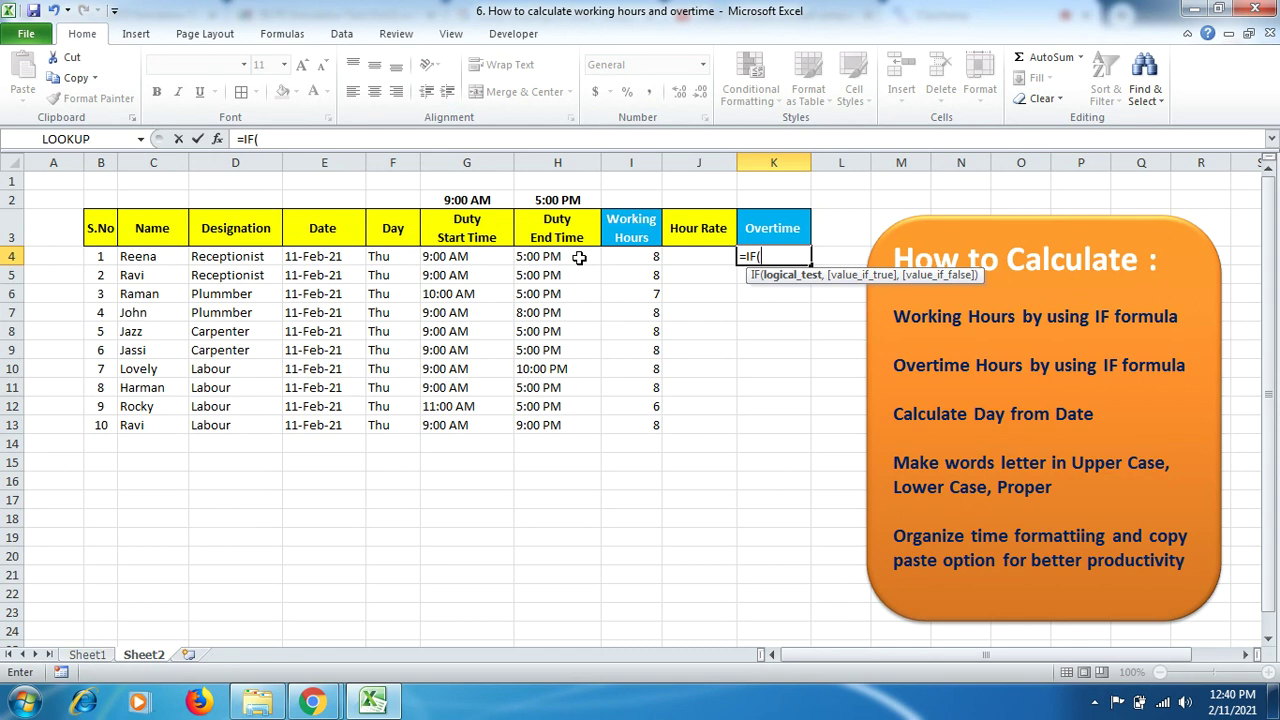
click(540, 258)
text(-)
click(479, 258)
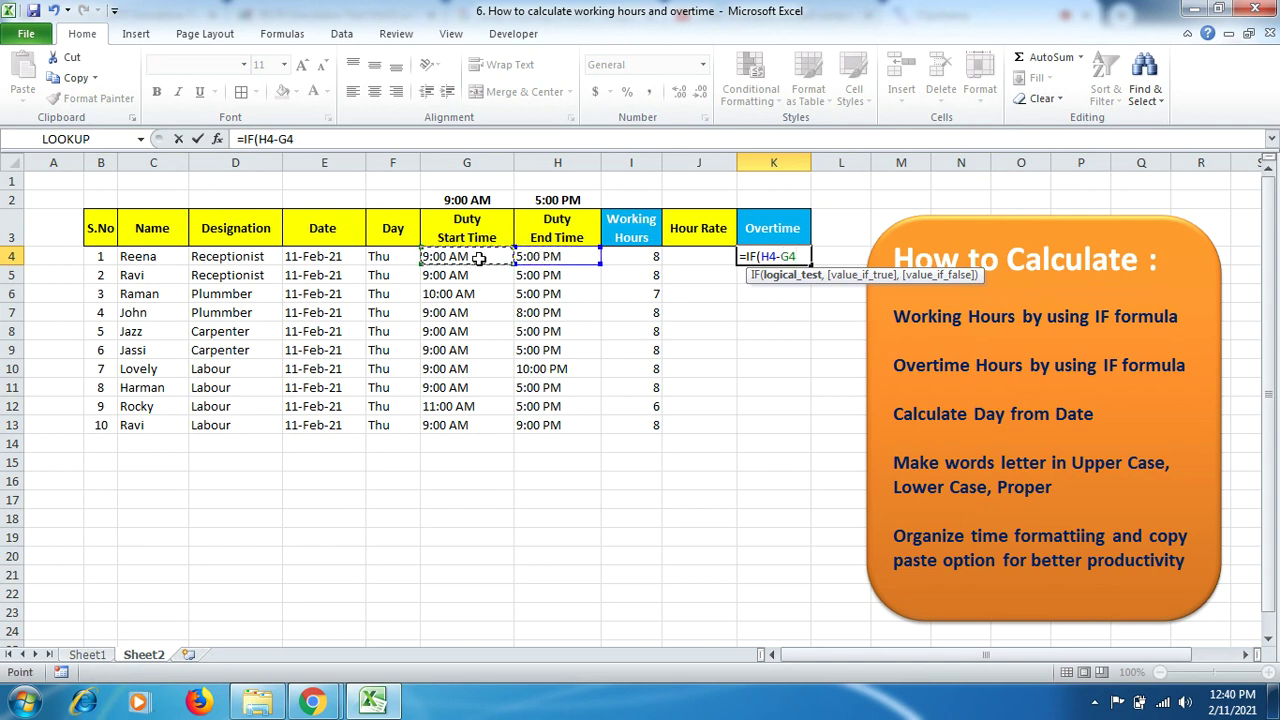
text())
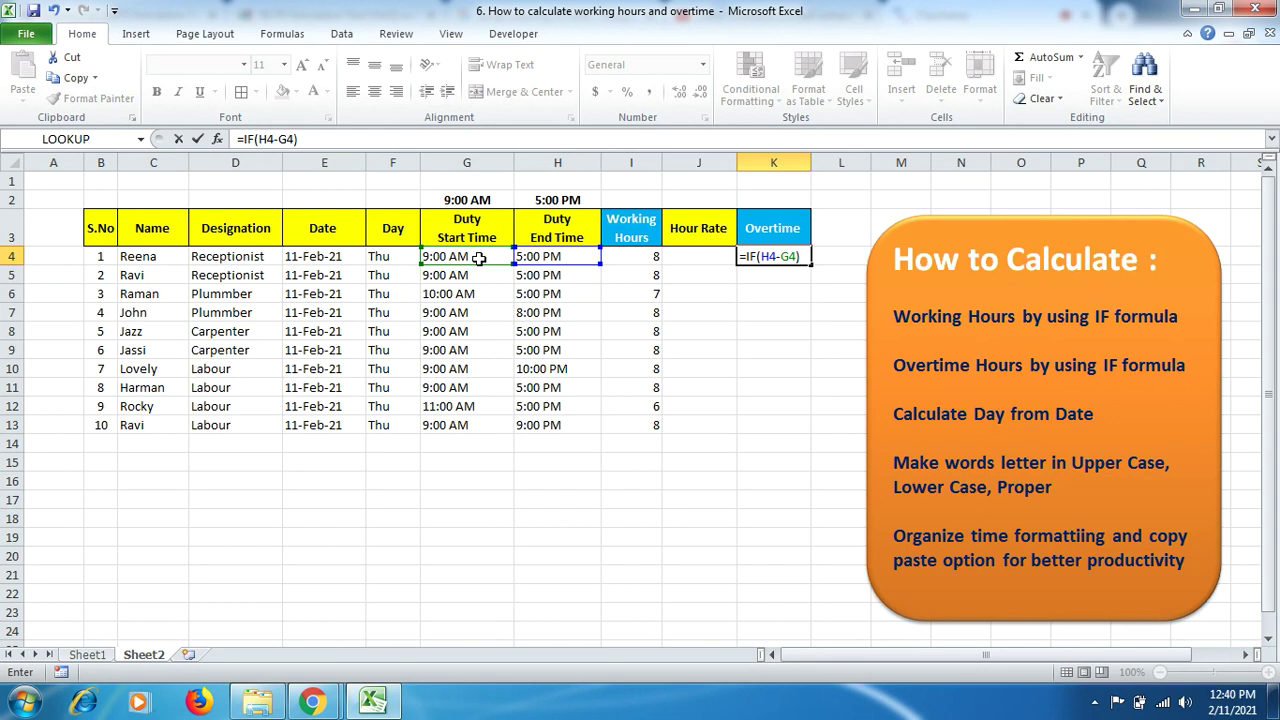
text(*24>8,()
Step: Complete the K4 formula with (H4-G4)*24-8, a false value of 0 and an added opening parenthesis, giving =IF((H4-G4)*24>8,(H4-G4)*24-8,0)
click(525, 256)
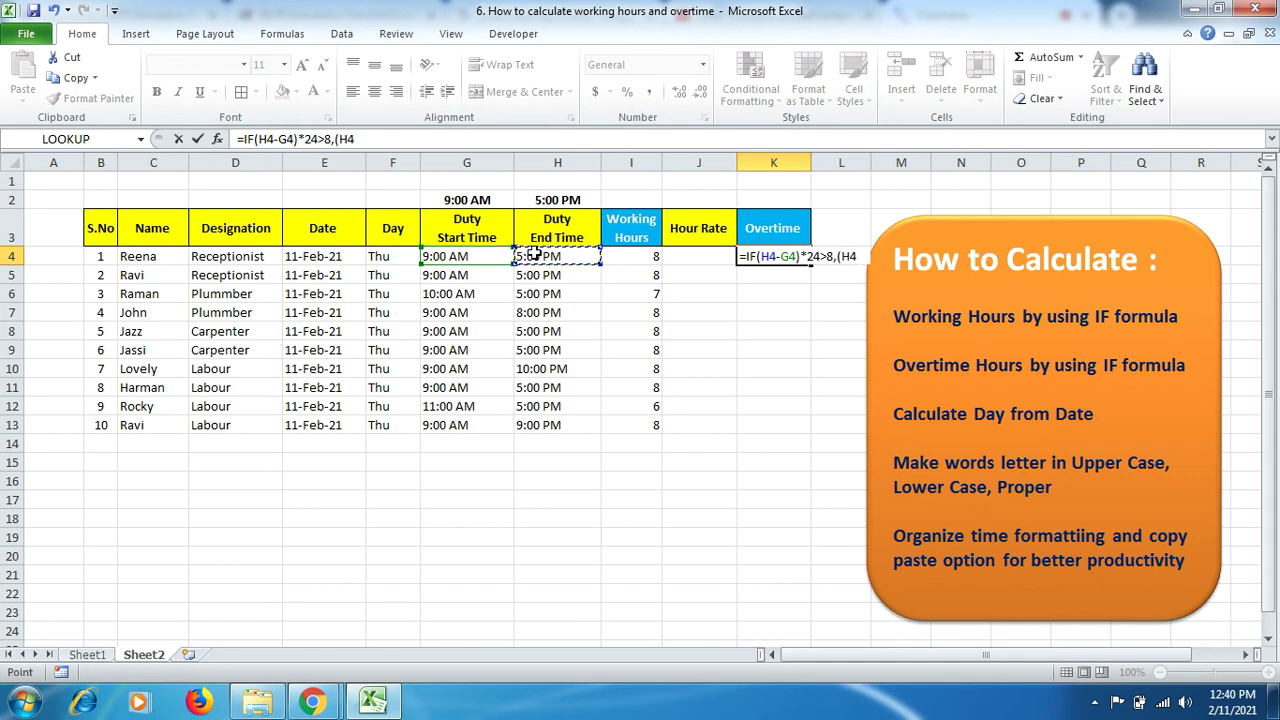
text(-)
click(474, 256)
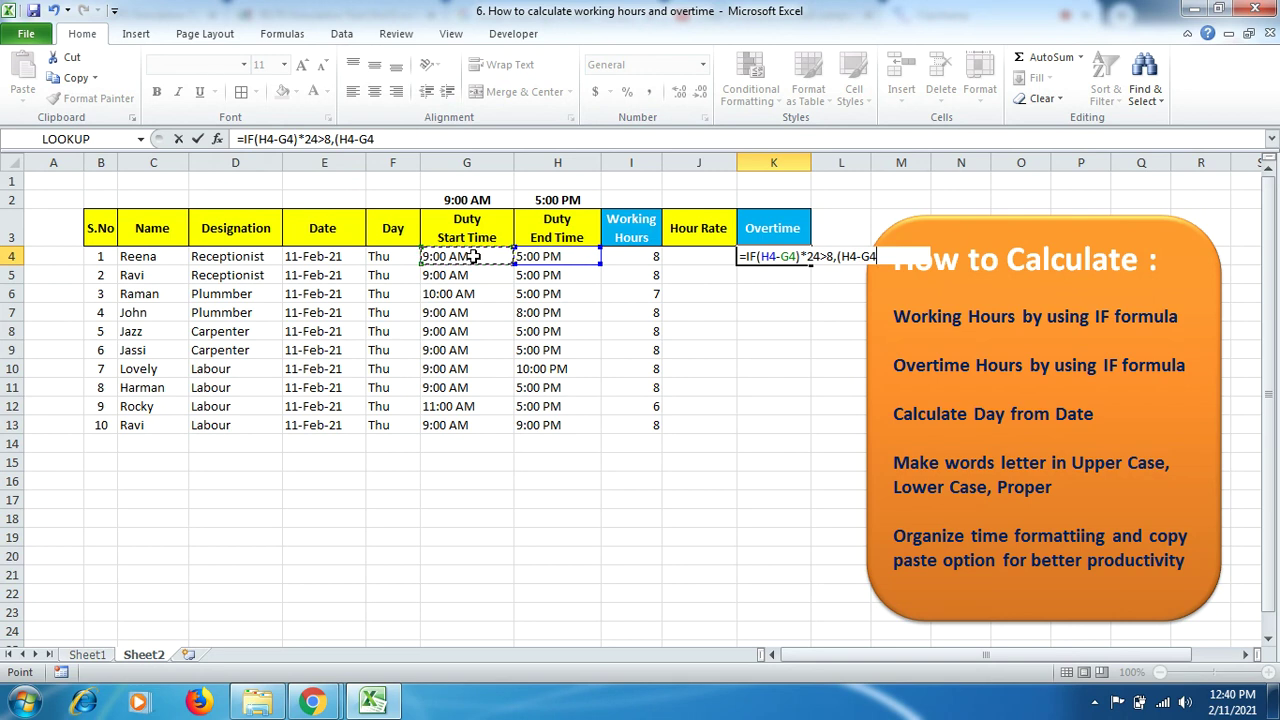
text()*24-8)
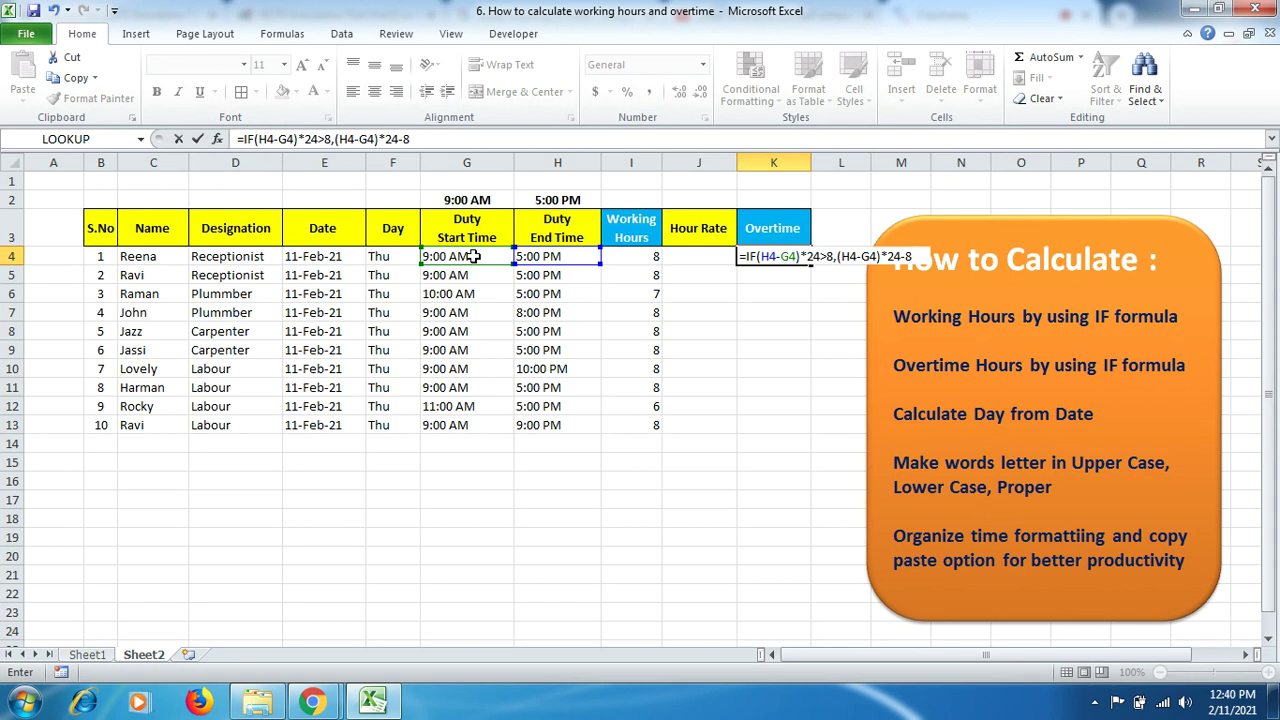
text(,0))
click(758, 256)
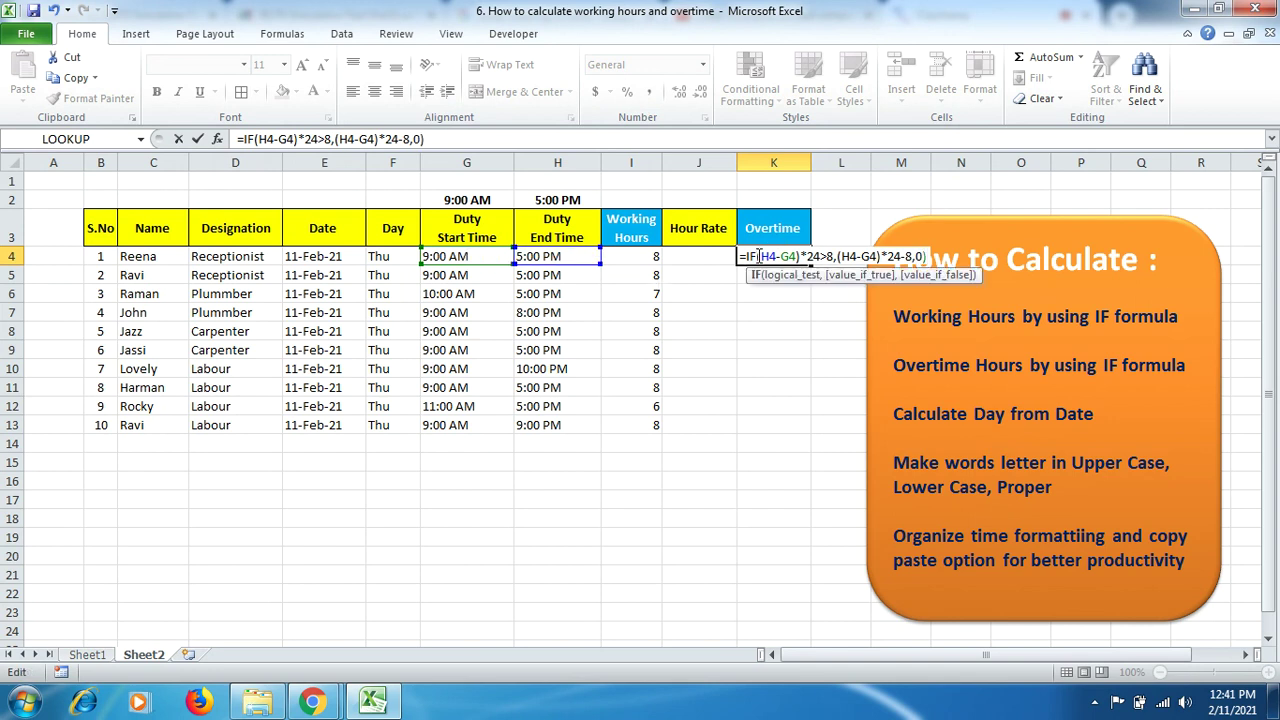
text(()
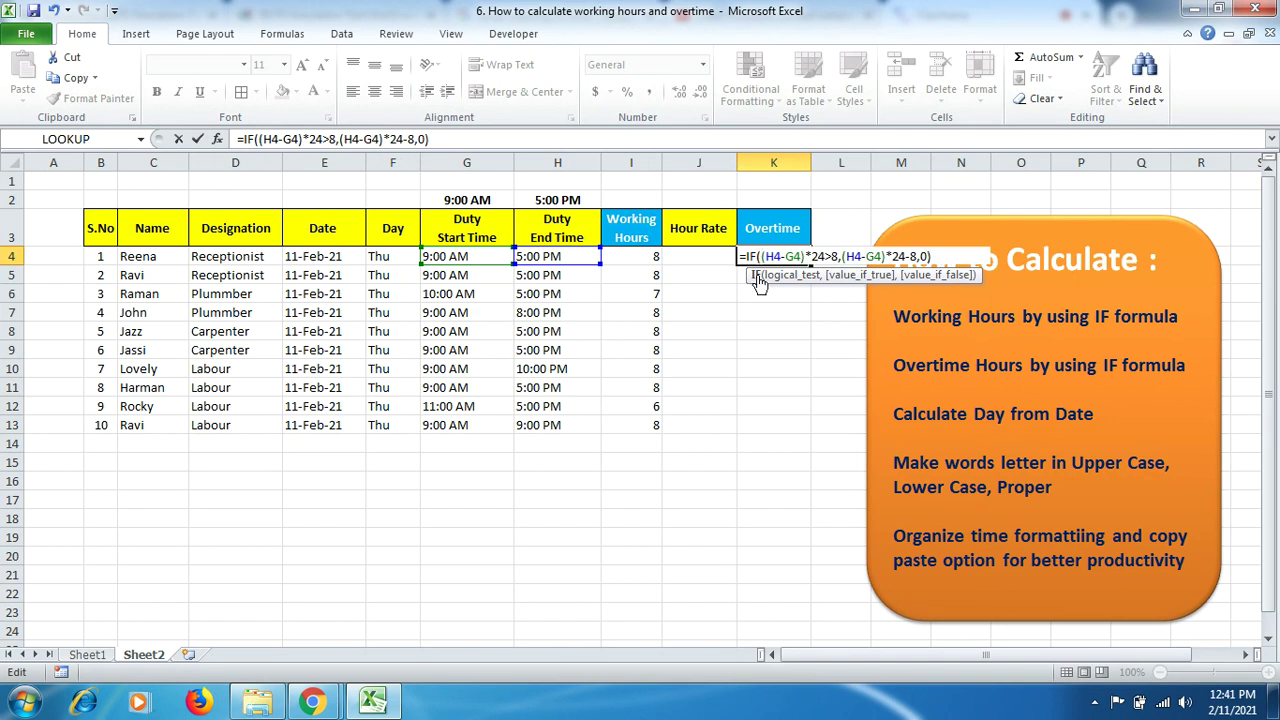
key(Return)
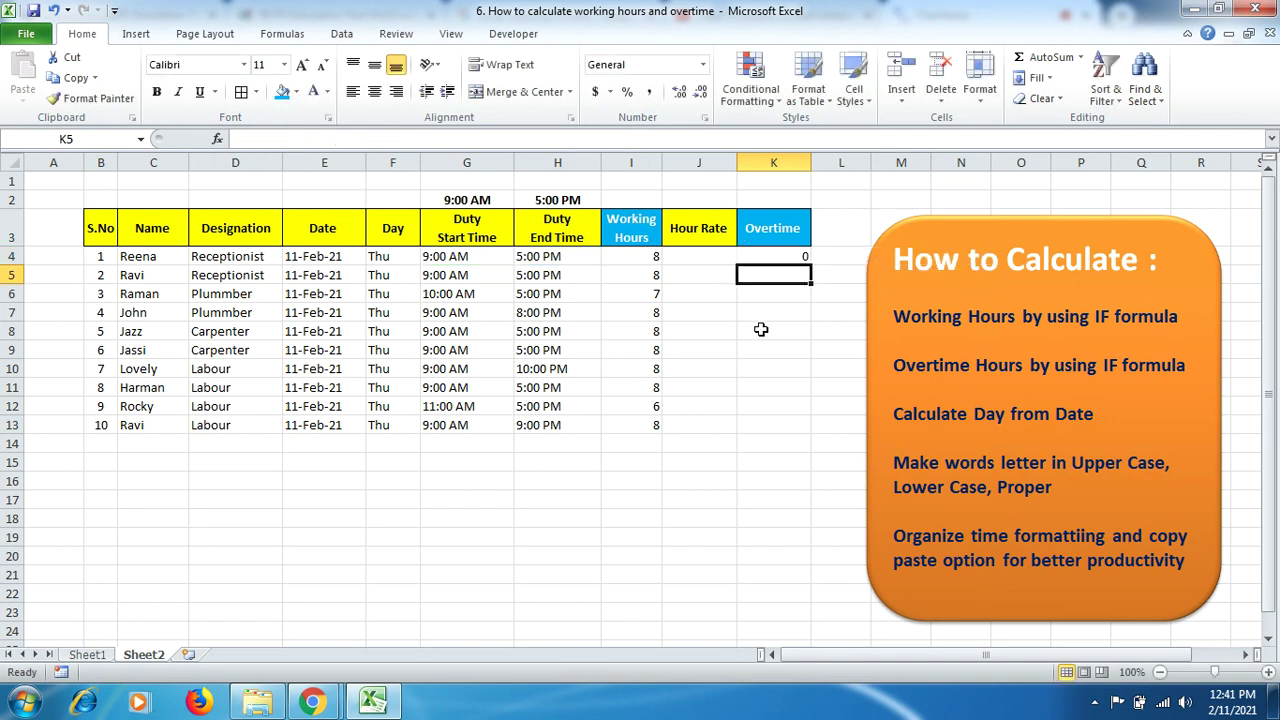
Step: Fill the overtime formula from K4 down to K13
click(806, 255)
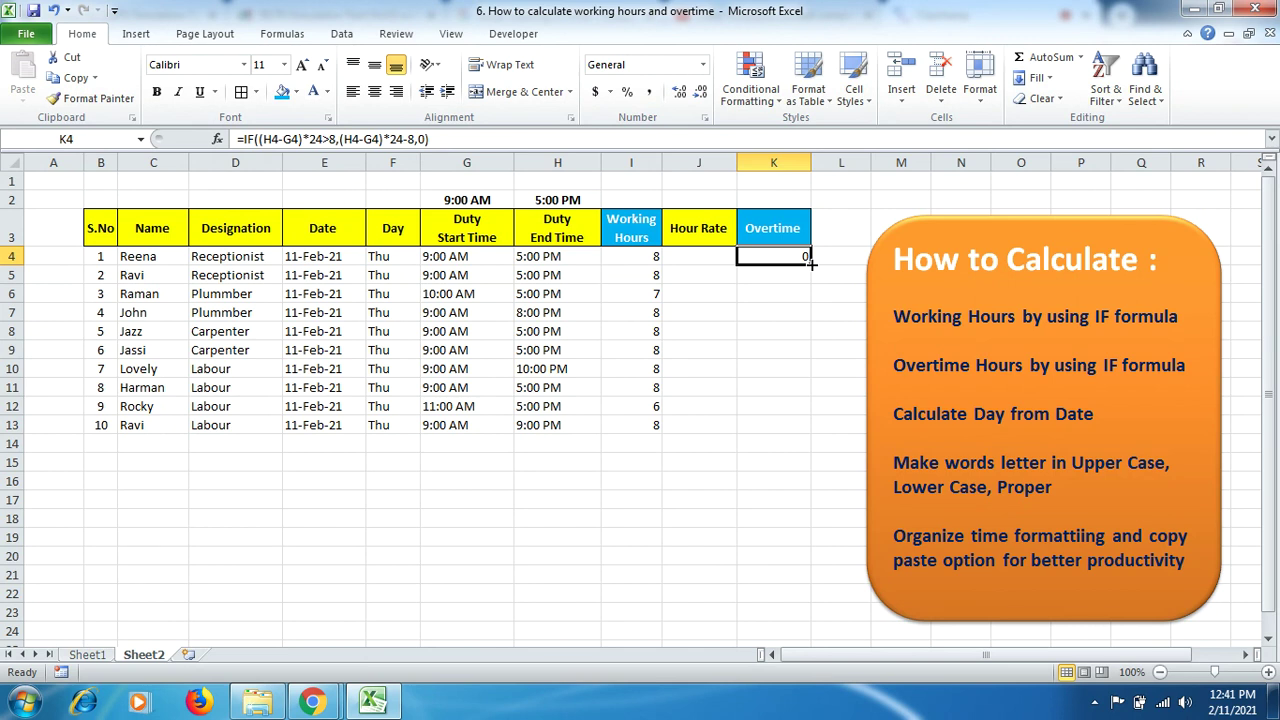
drag(812, 262, 808, 434)
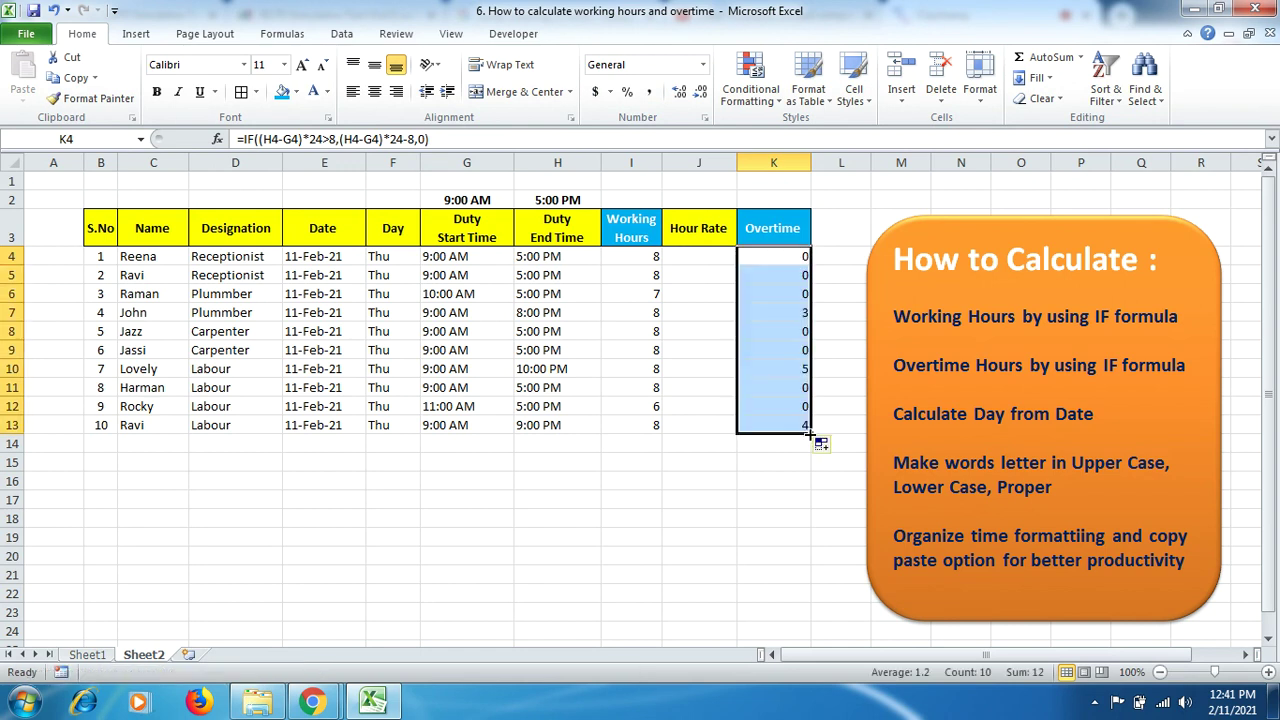
click(804, 371)
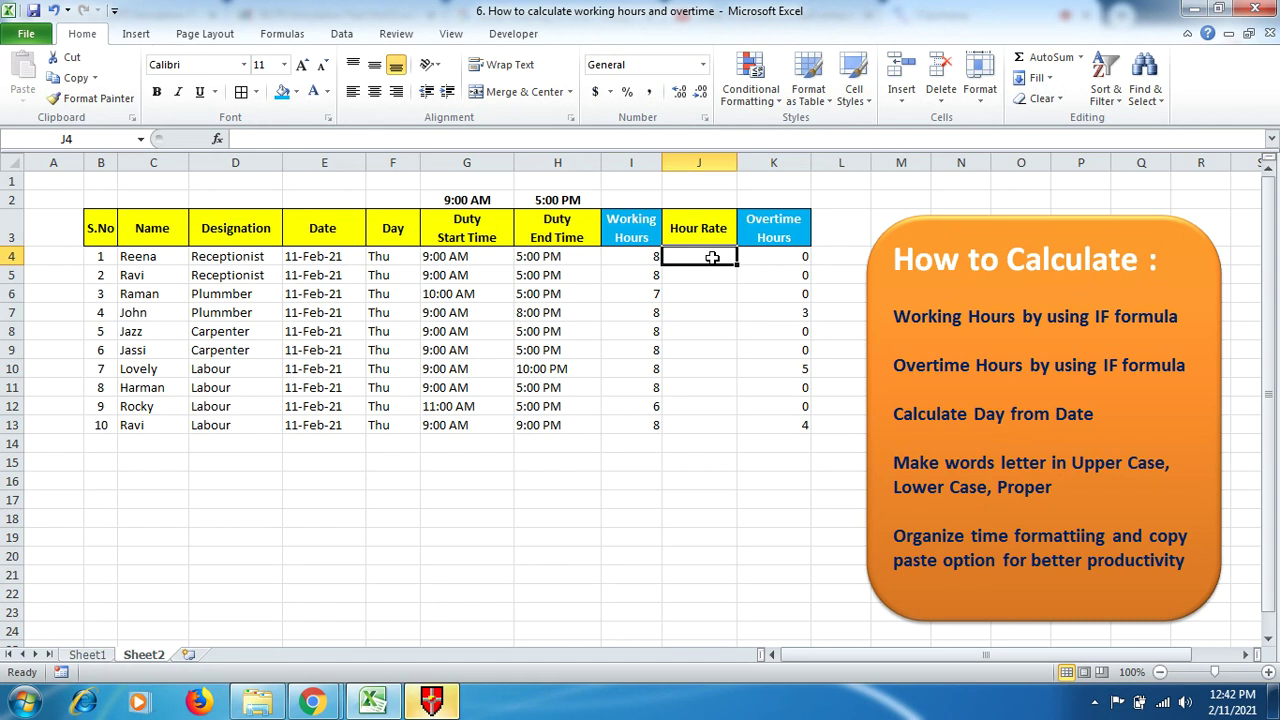
Step: Enter hour rates of 100 in J4 and J5 for the receptionists and 150 in J6 and J7 for the plumbers
text(10)
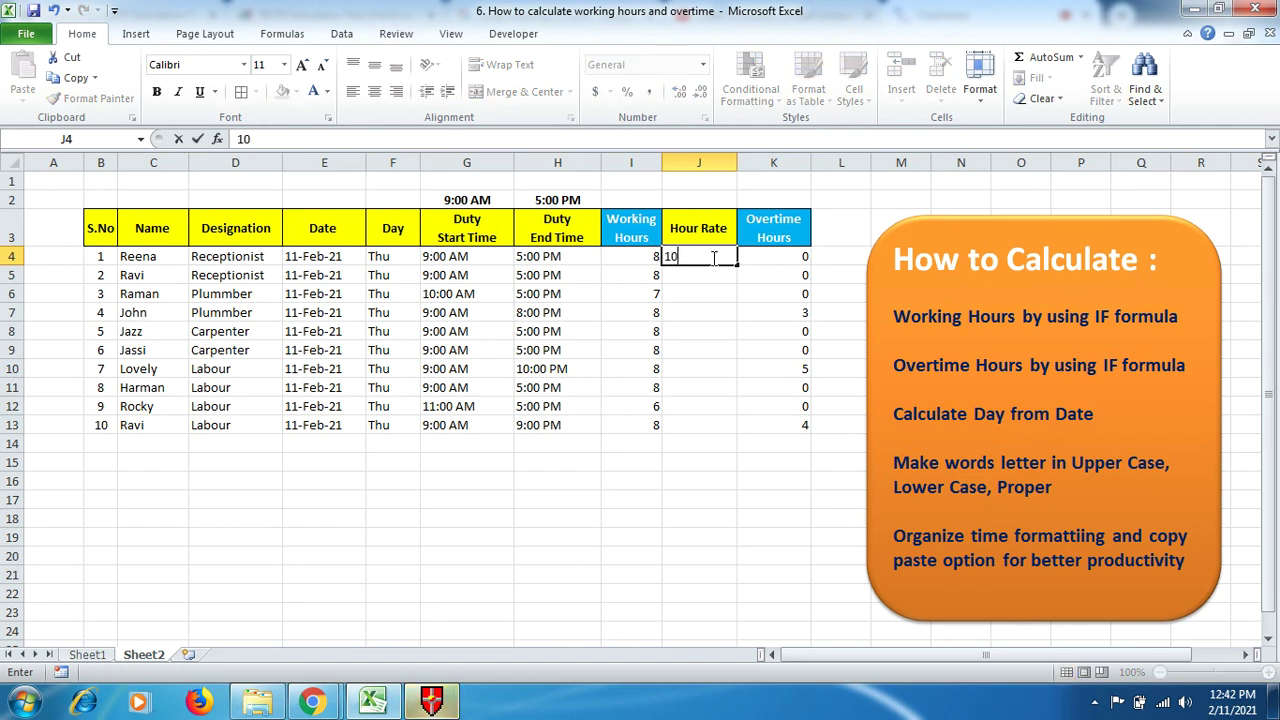
text(0)
key(Return)
text(100)
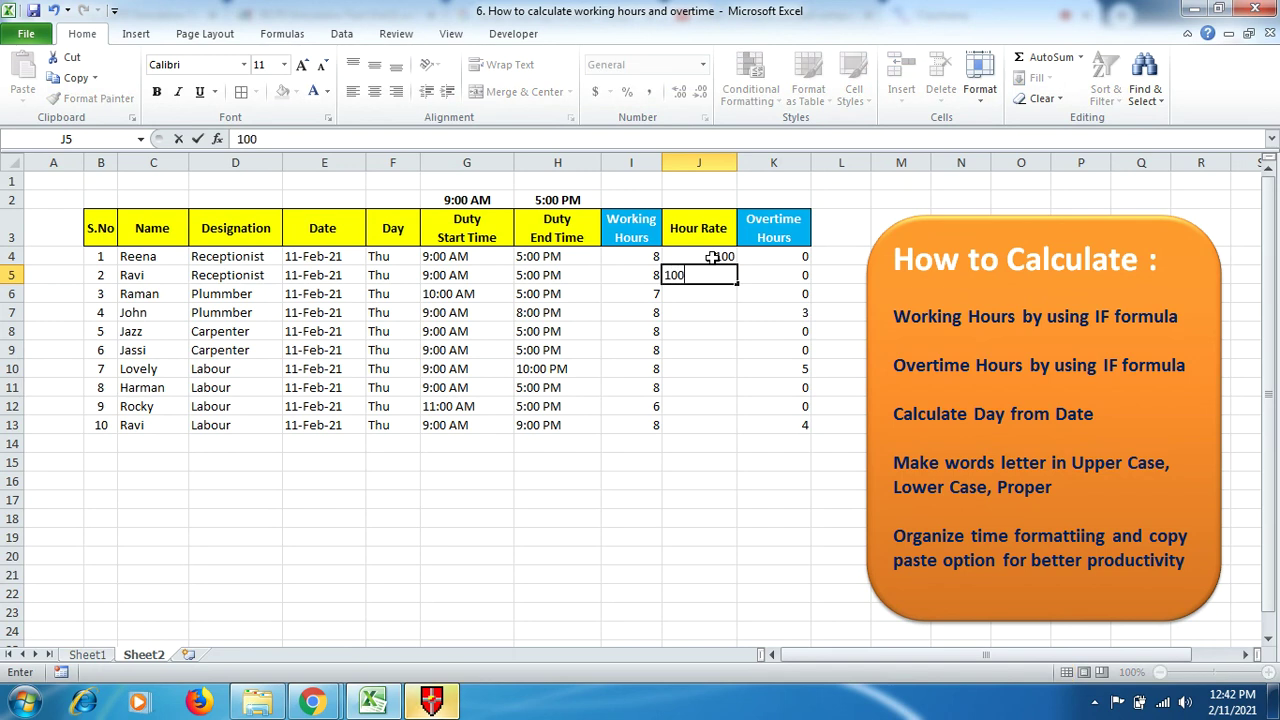
key(Return)
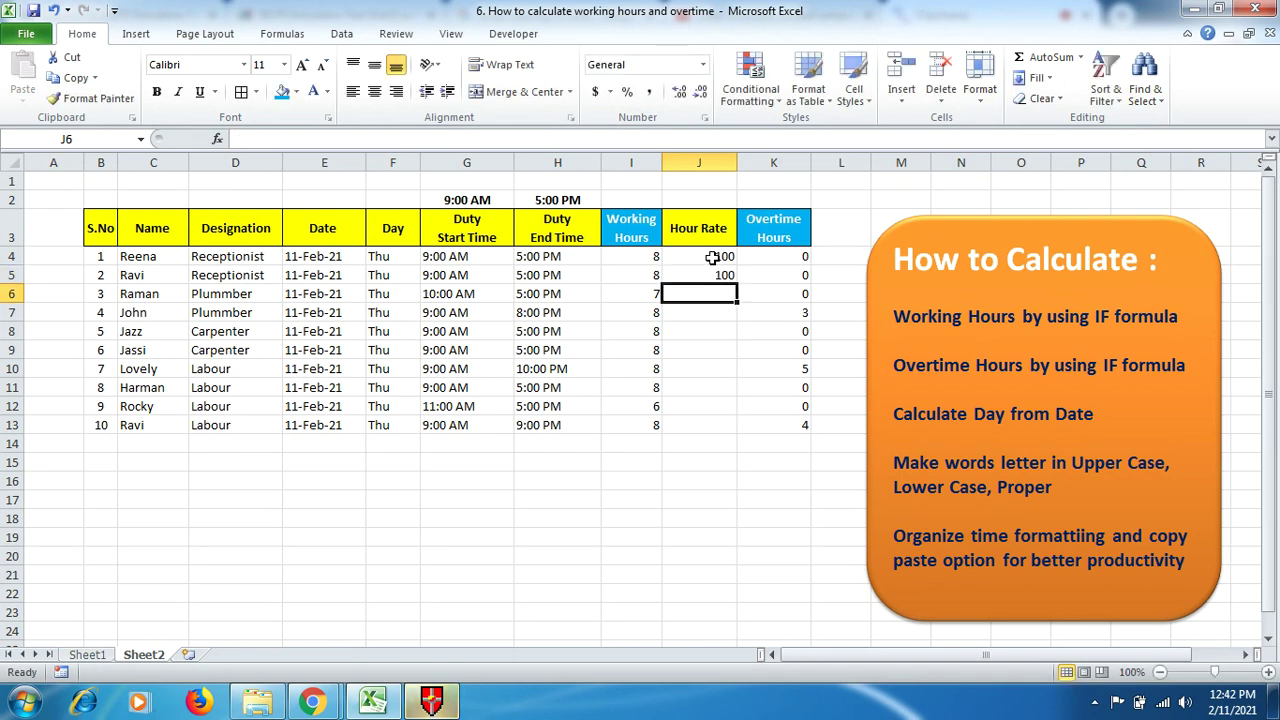
text(150)
key(Return)
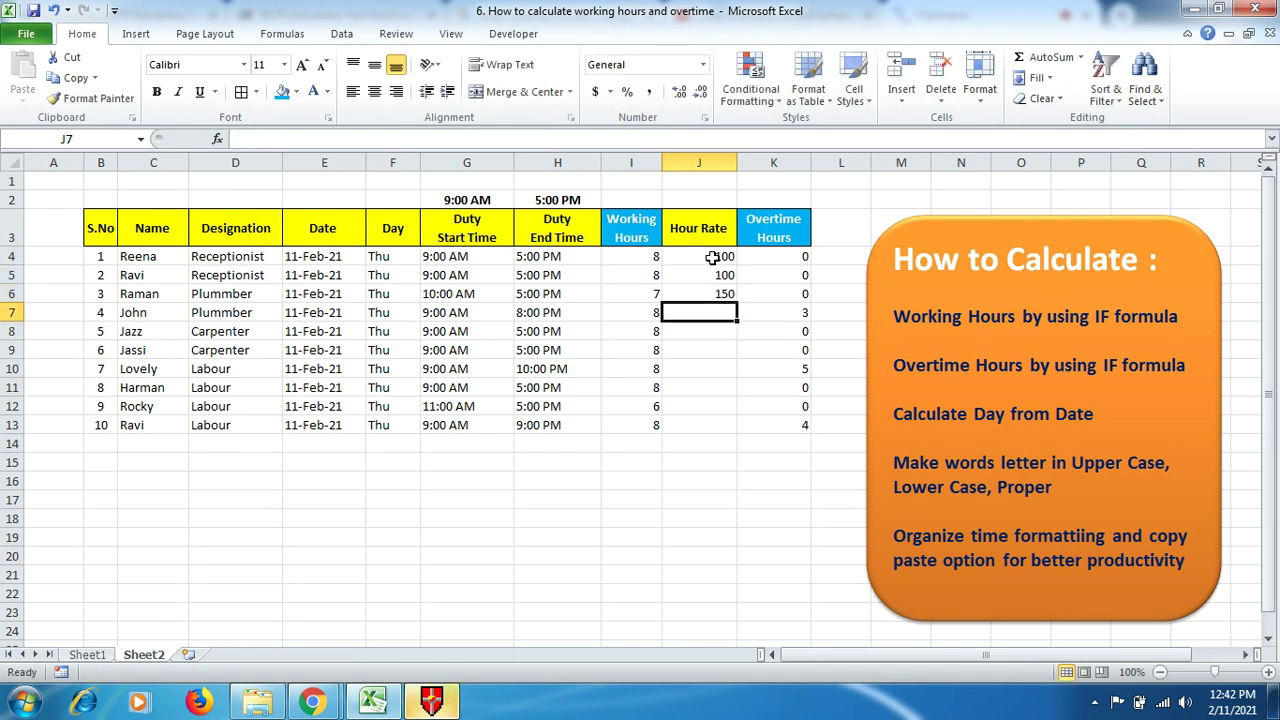
text(150)
key(Return)
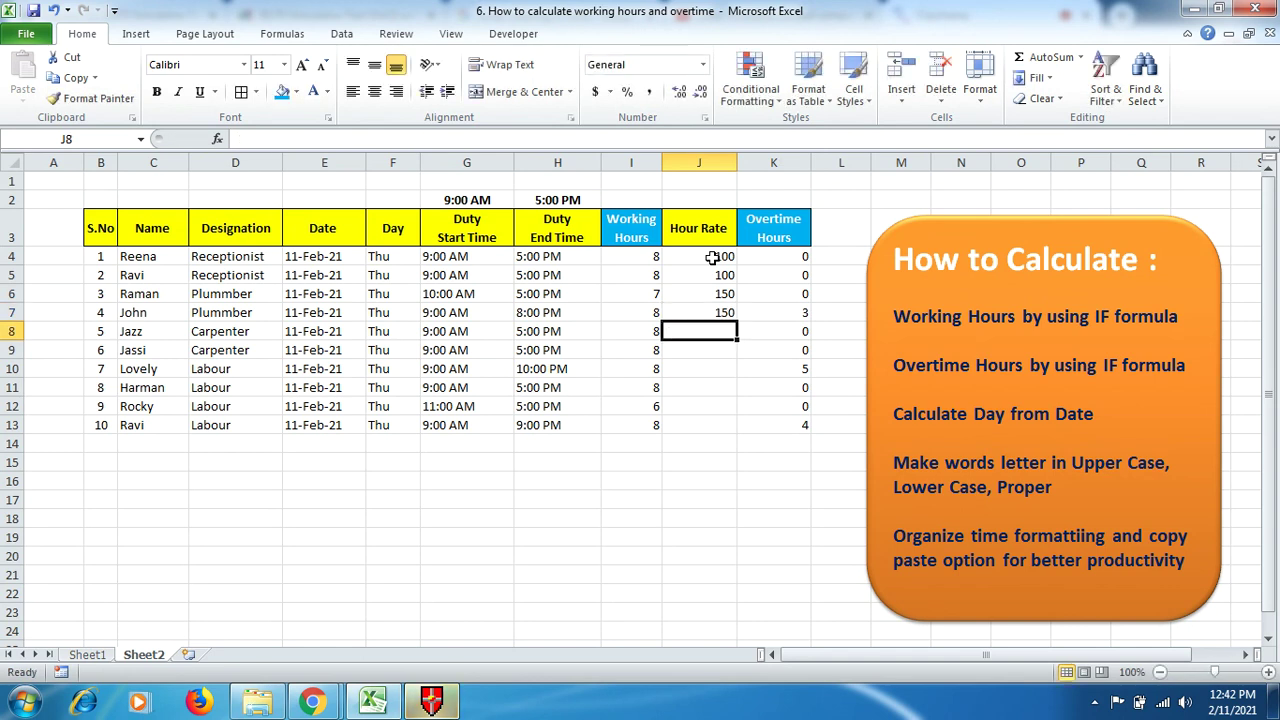
Step: Enter hour rates of 200 in J8 and J9 for the carpenters and 175 in J10 through J13 for the labourers
text(200)
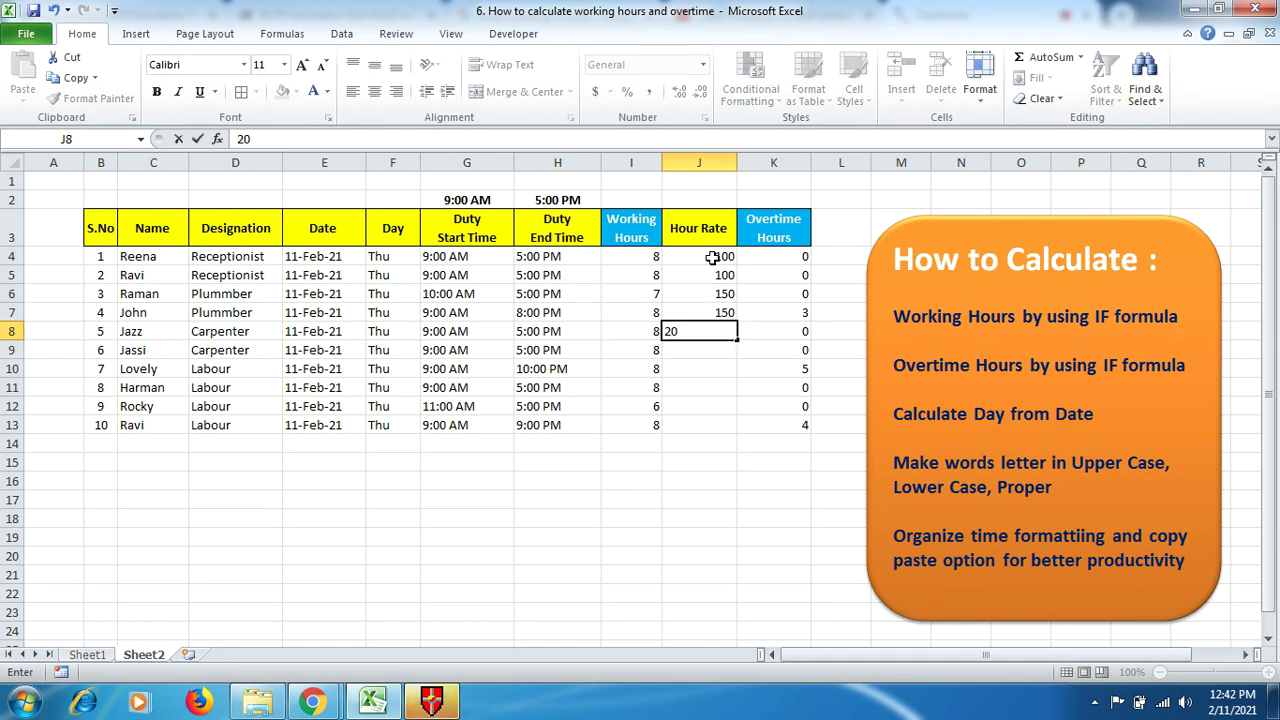
key(Return)
text(200)
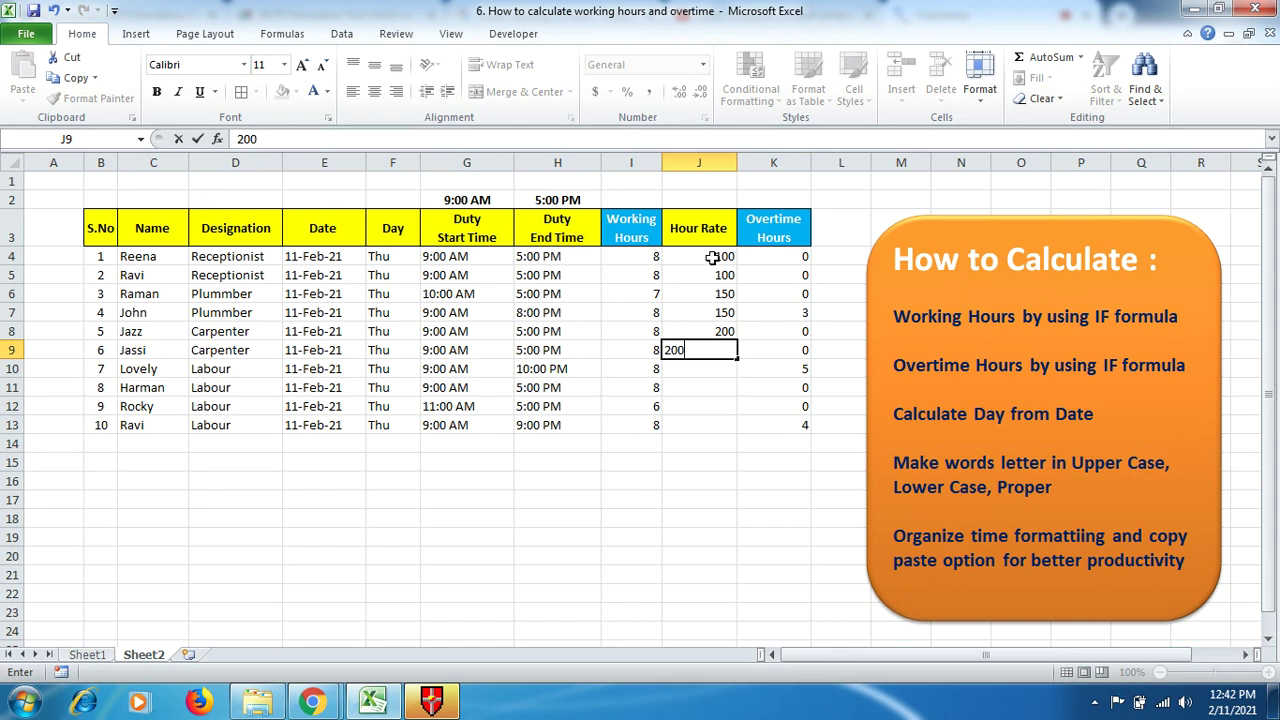
key(Return)
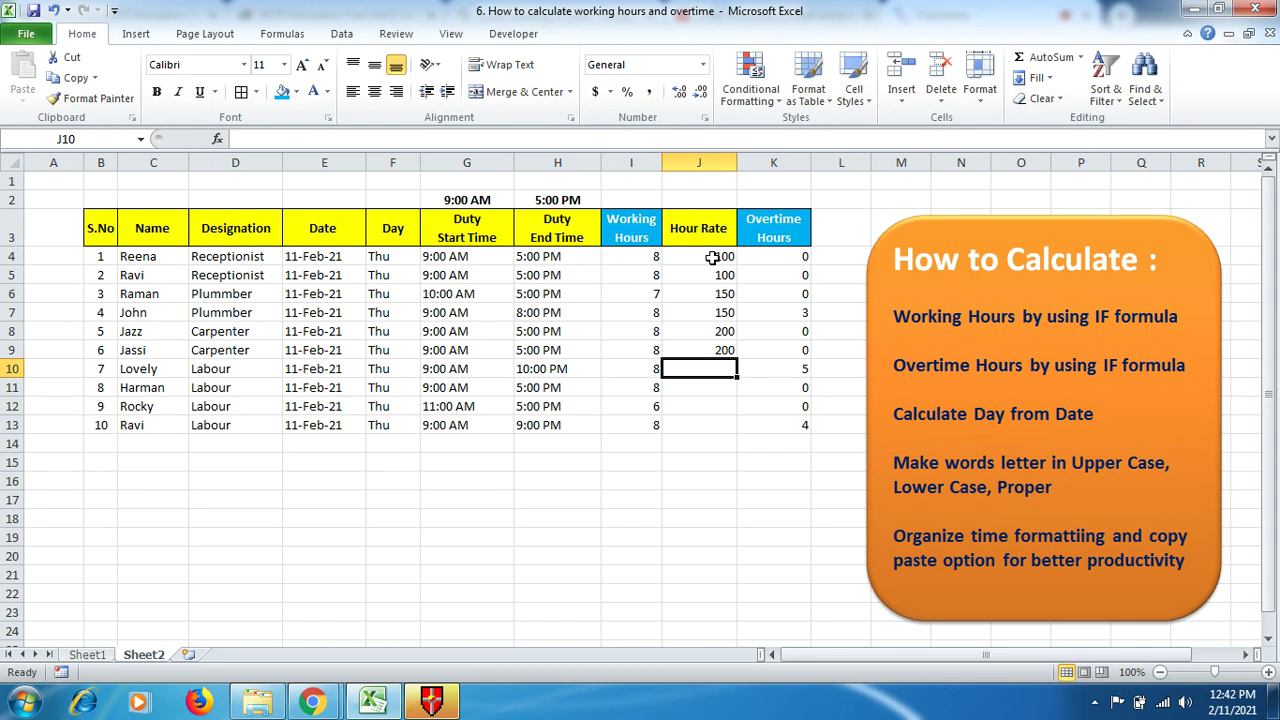
text(175)
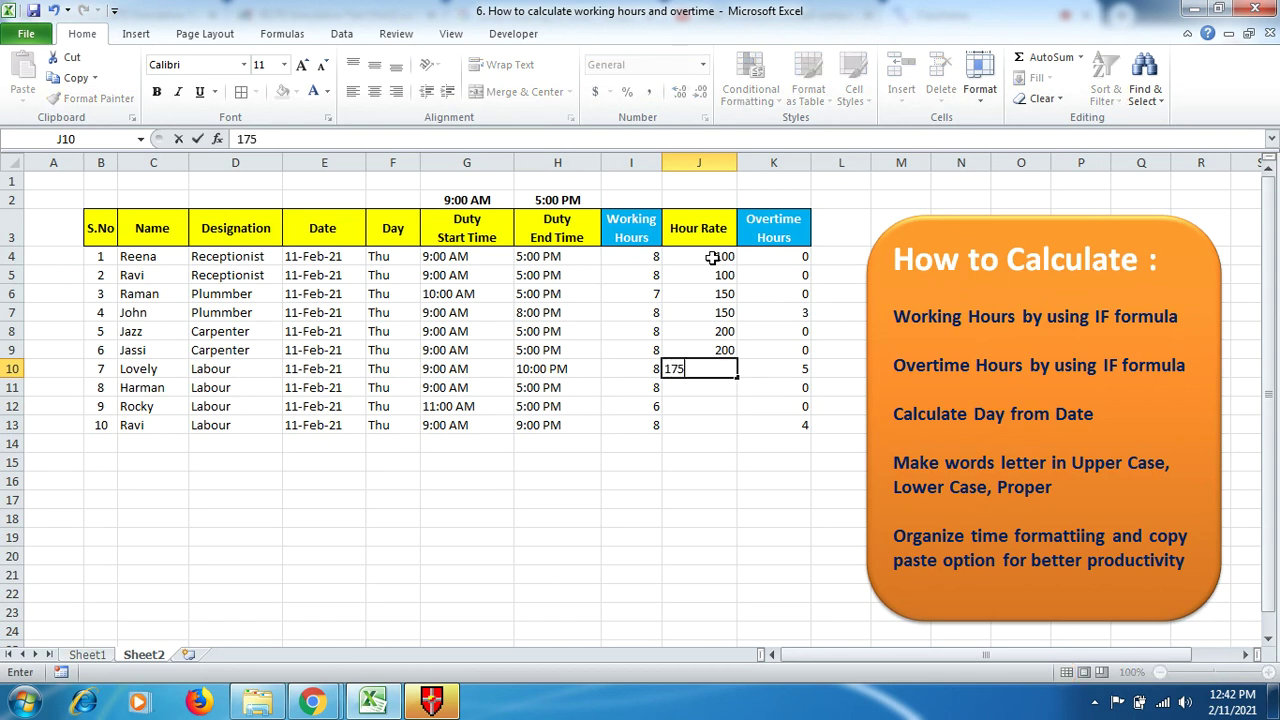
key(Return)
text(175)
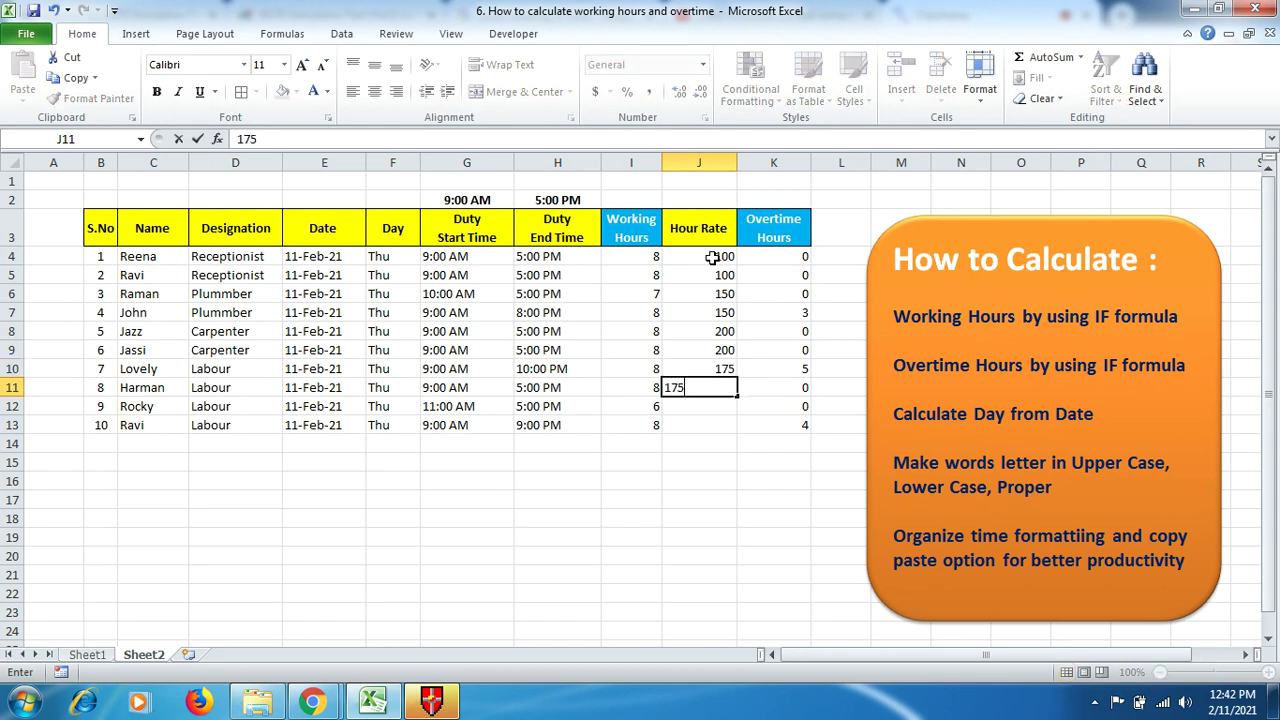
key(Return)
text(175)
key(Return)
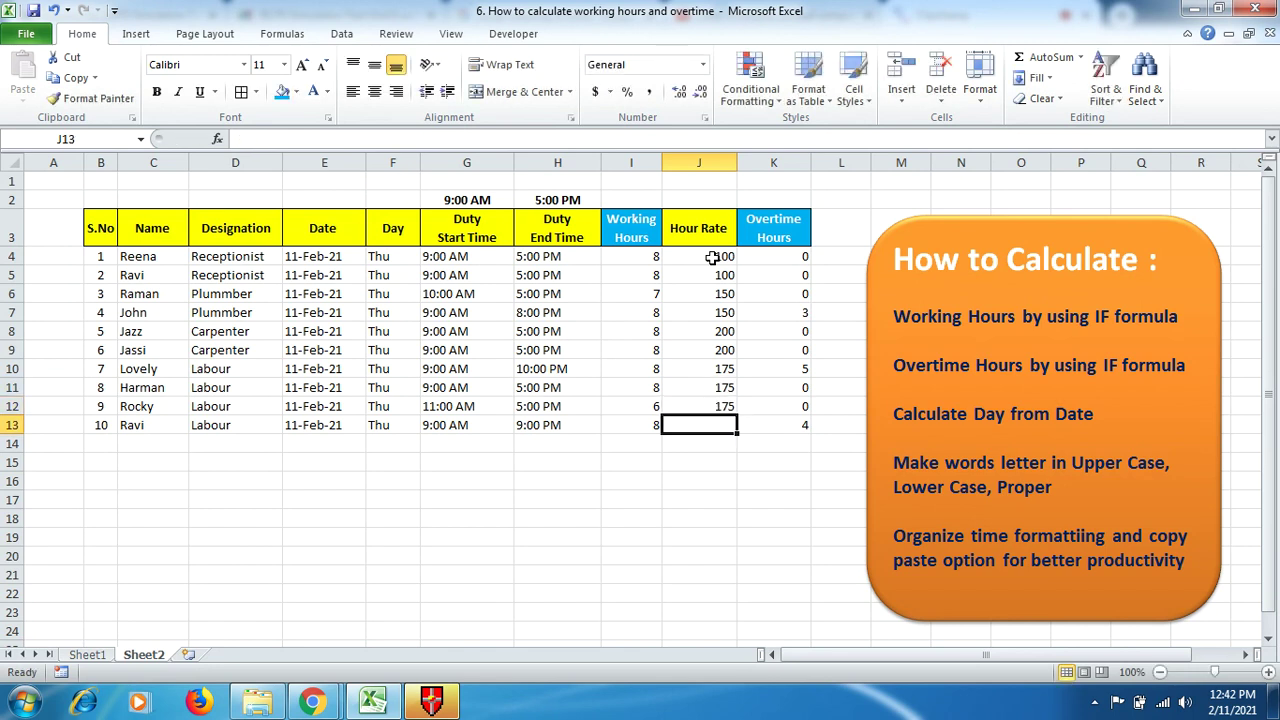
text(175)
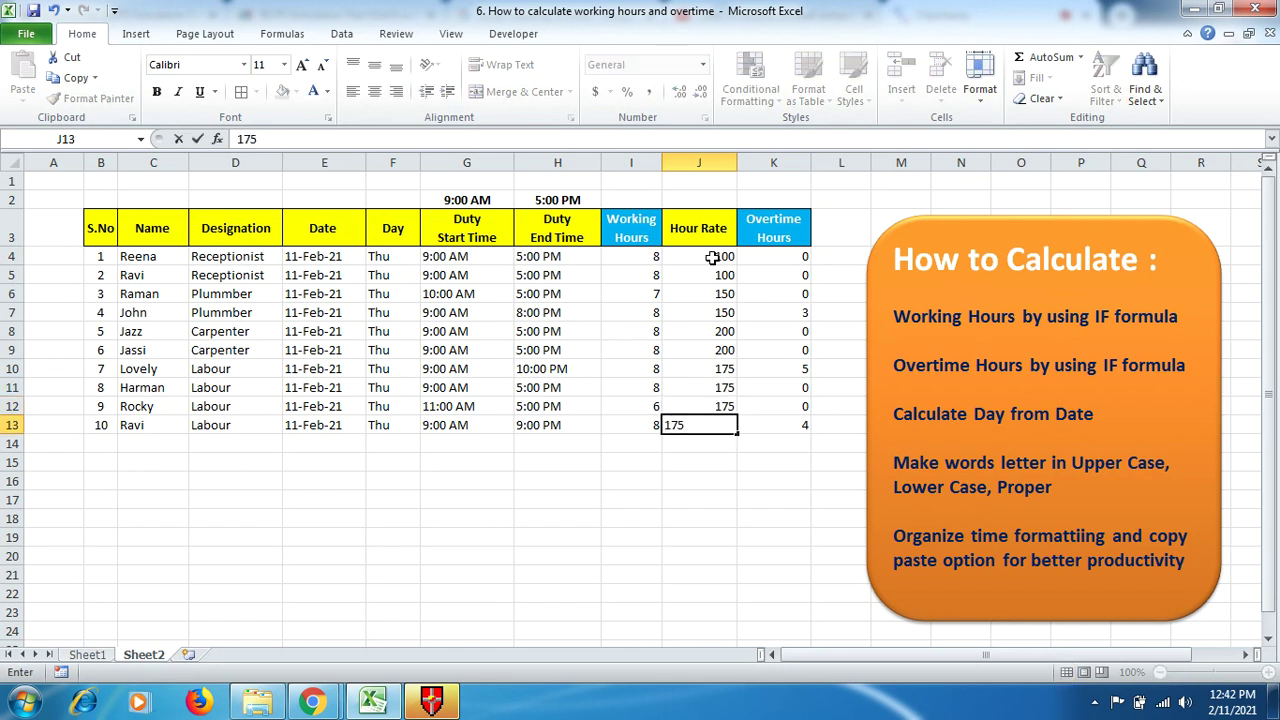
click(749, 437)
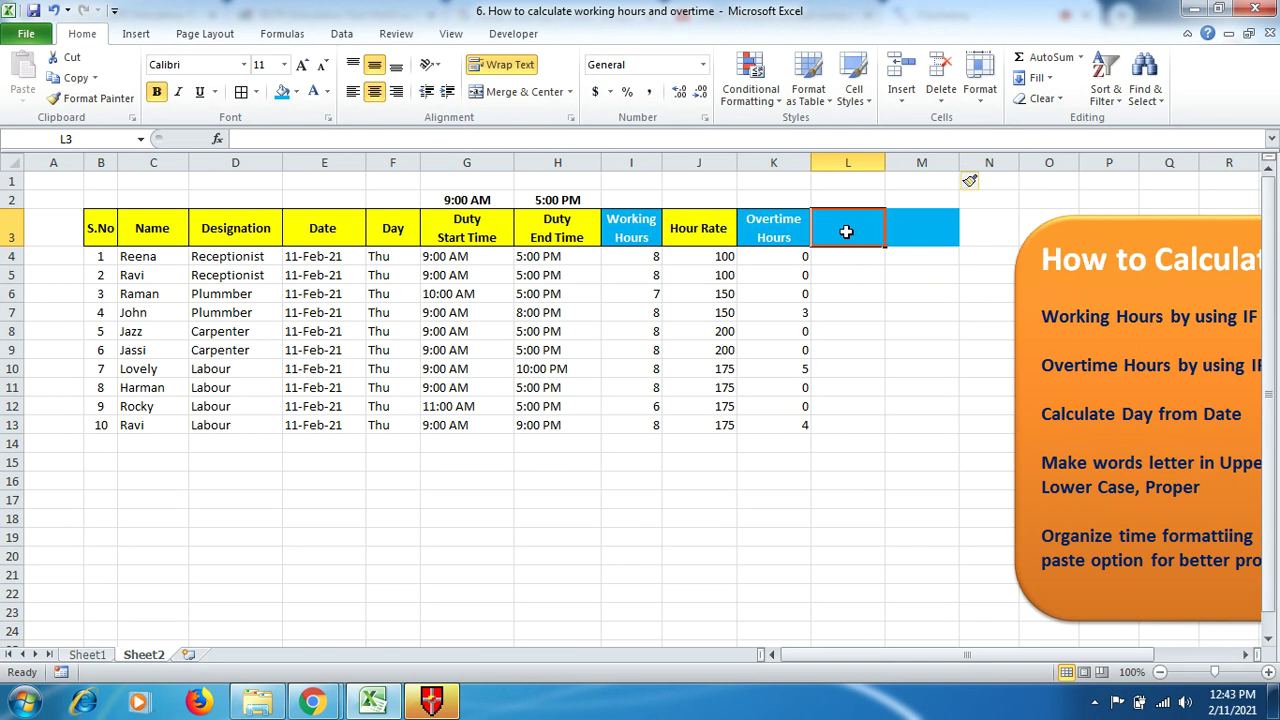
Step: Title the L3 header "Overtime Amount" and fill the value 50 from L4 down to L13
text(Over)
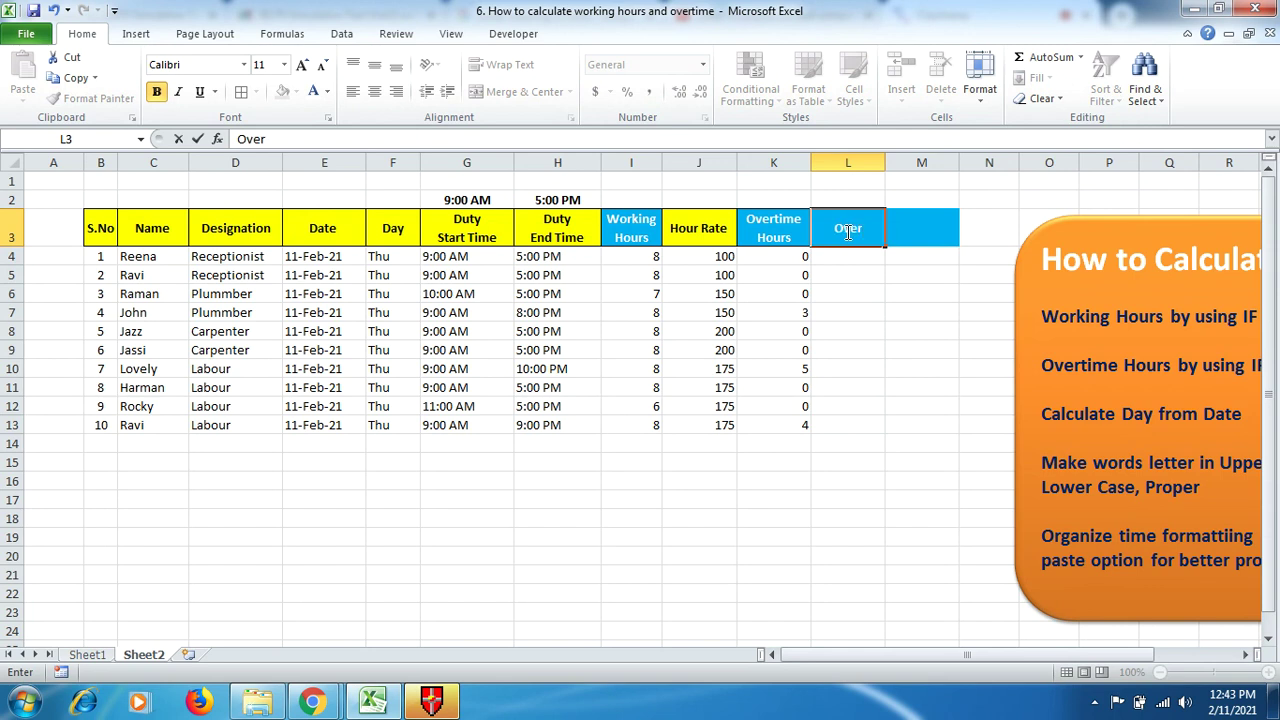
text(time Amount)
click(838, 257)
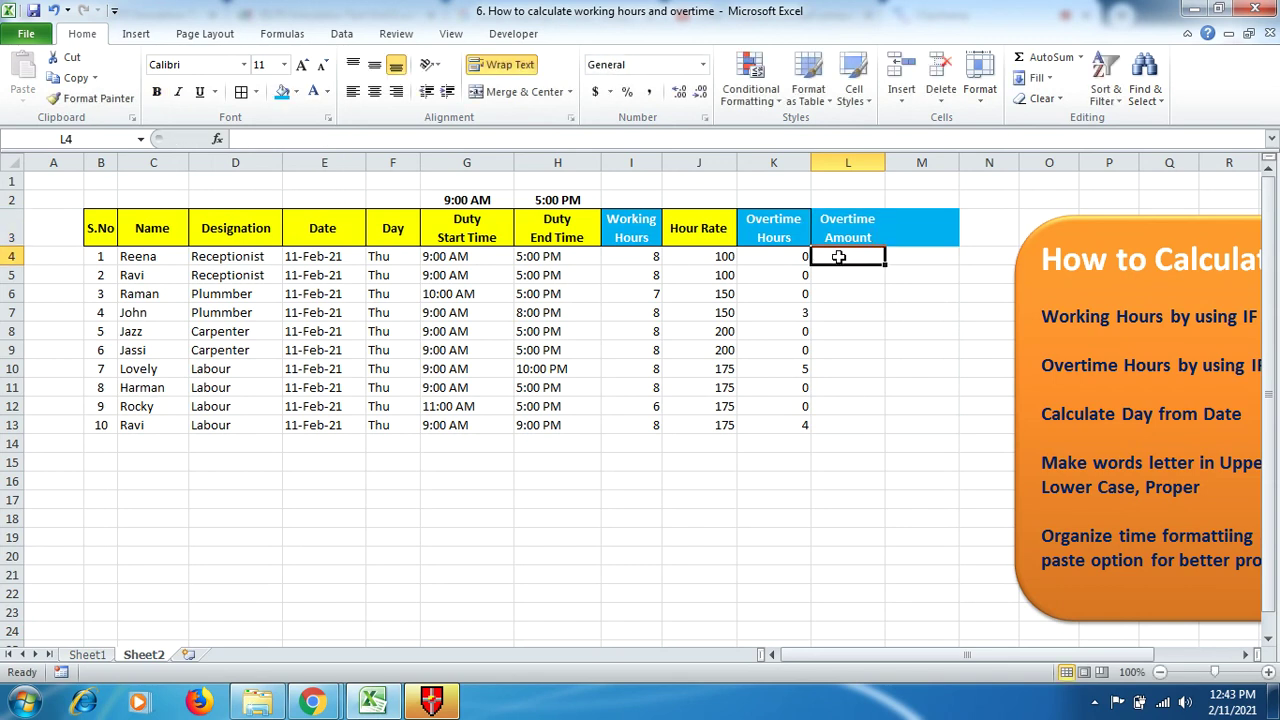
text(50)
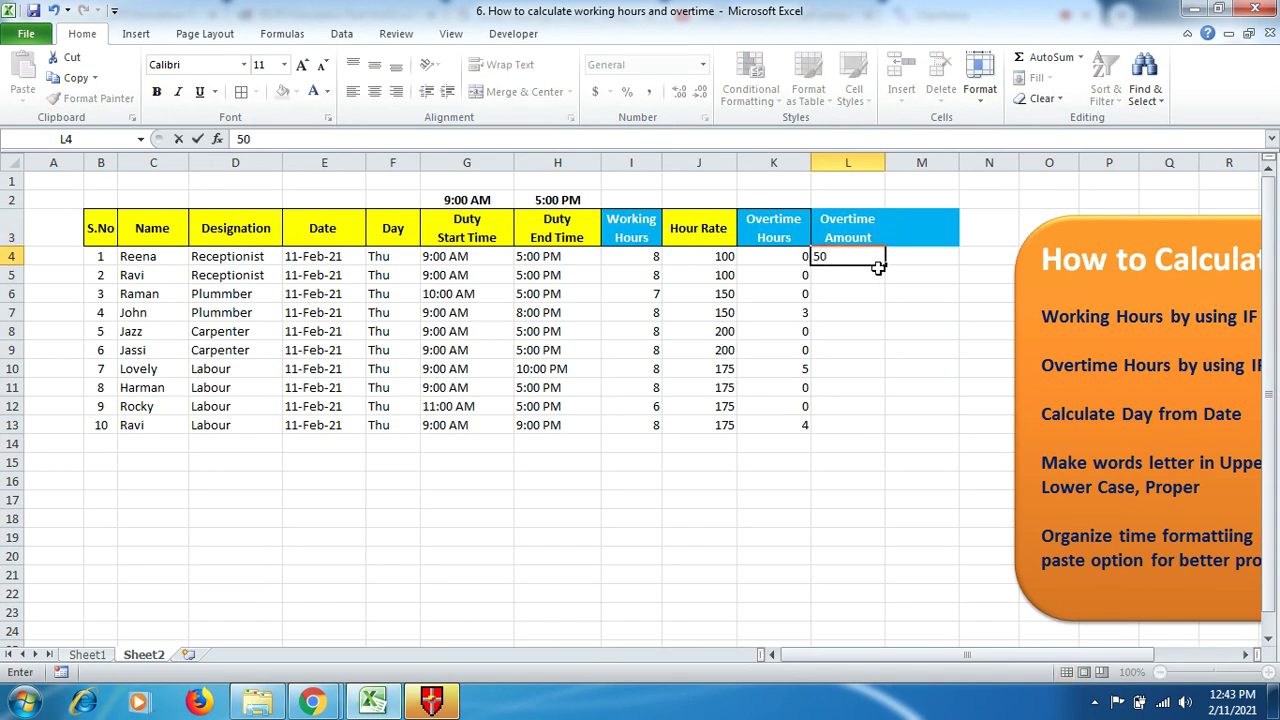
drag(884, 269, 871, 427)
click(877, 258)
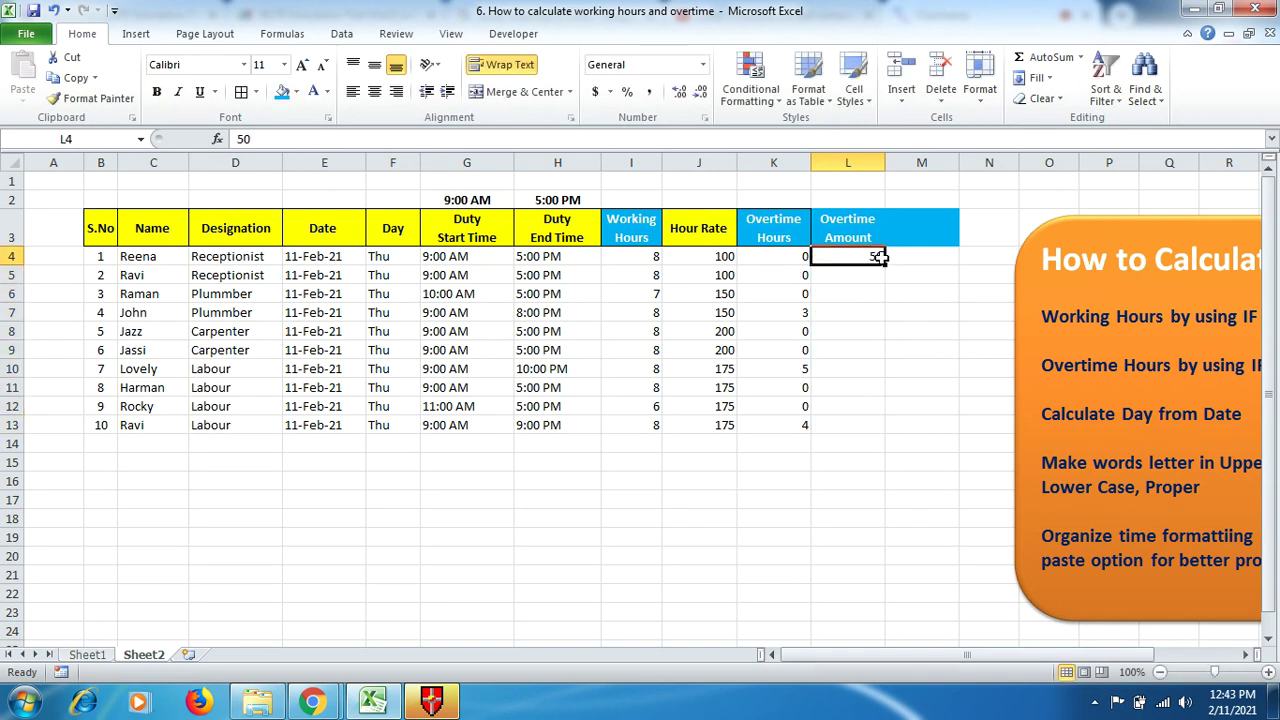
double_click(885, 265)
Step: Calculate the working hours amount in M4 with =I4*J4 and fill the formula down to M13
click(906, 259)
text(=)
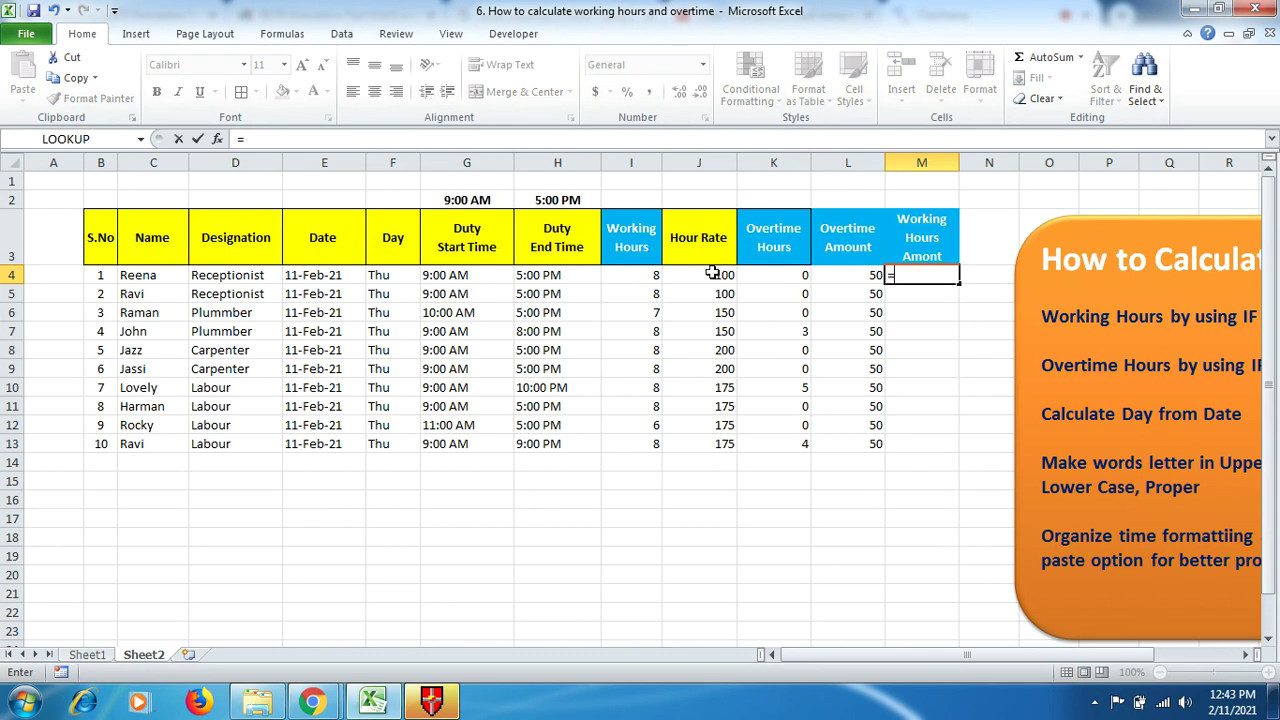
click(648, 274)
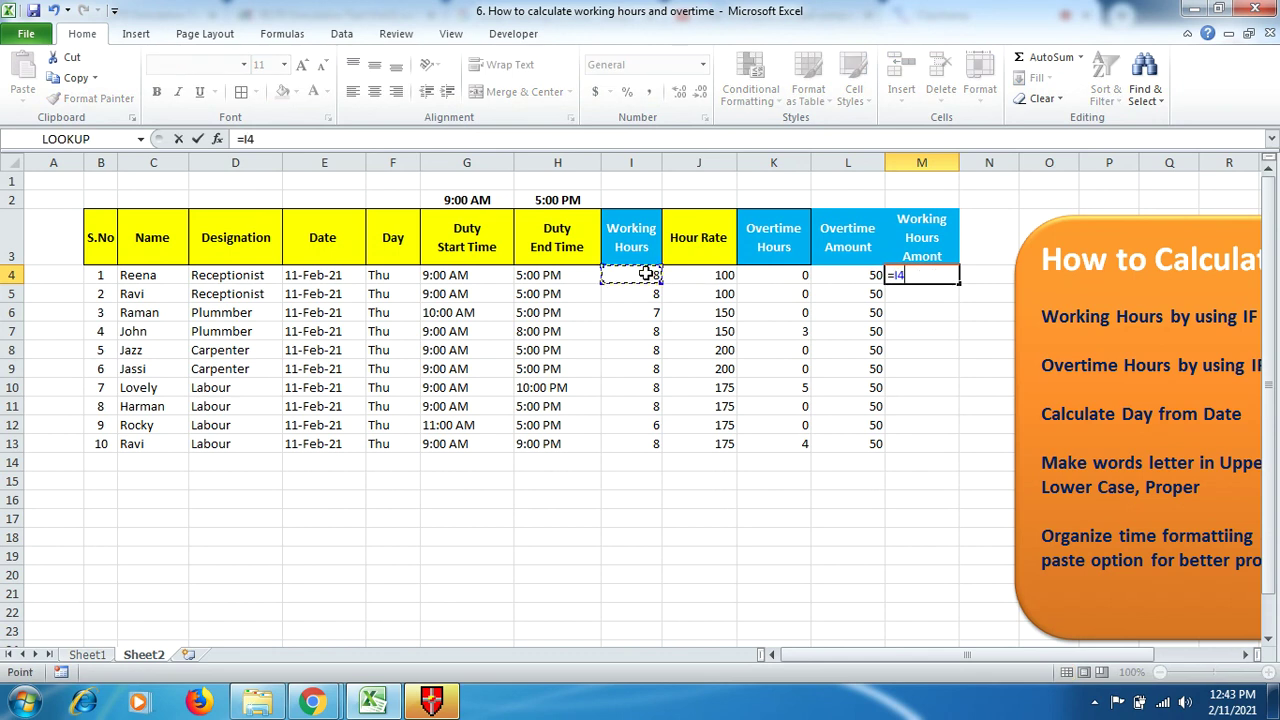
text(*)
click(705, 279)
key(Return)
click(948, 274)
double_click(957, 284)
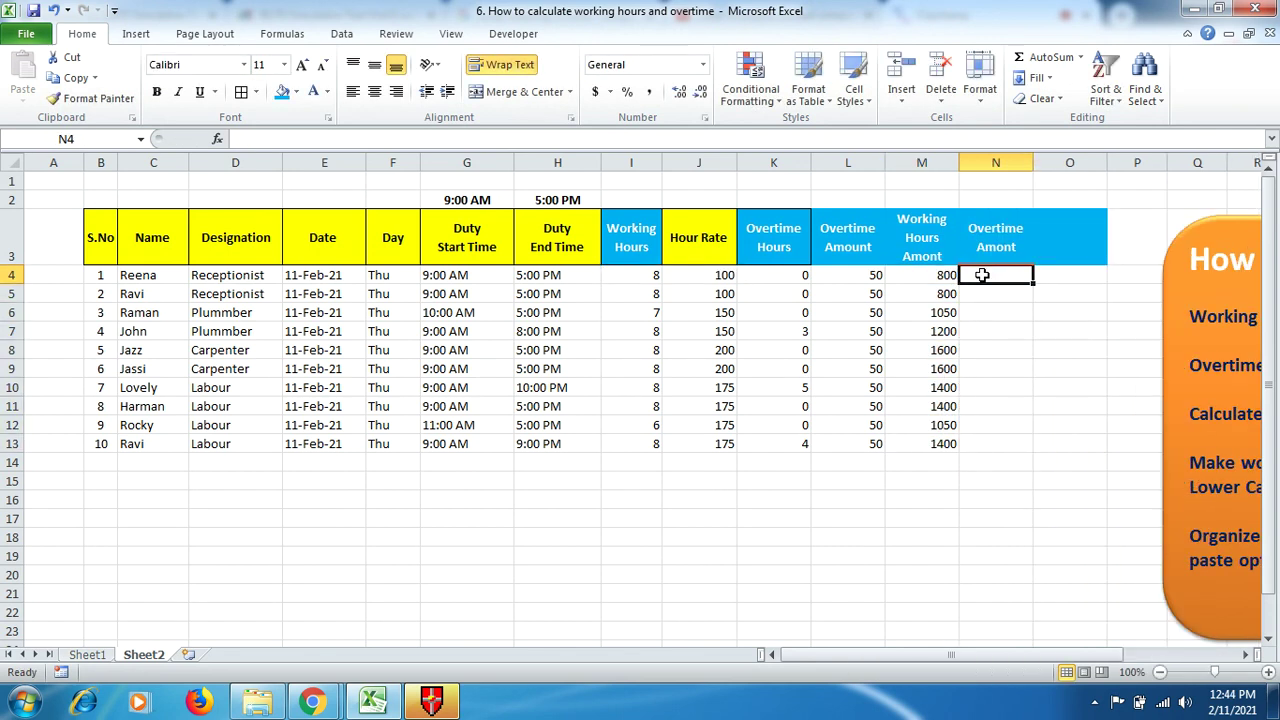
Step: Calculate the overtime amount in N4 with =K4*L4 and fill the formula down to N13
text(=)
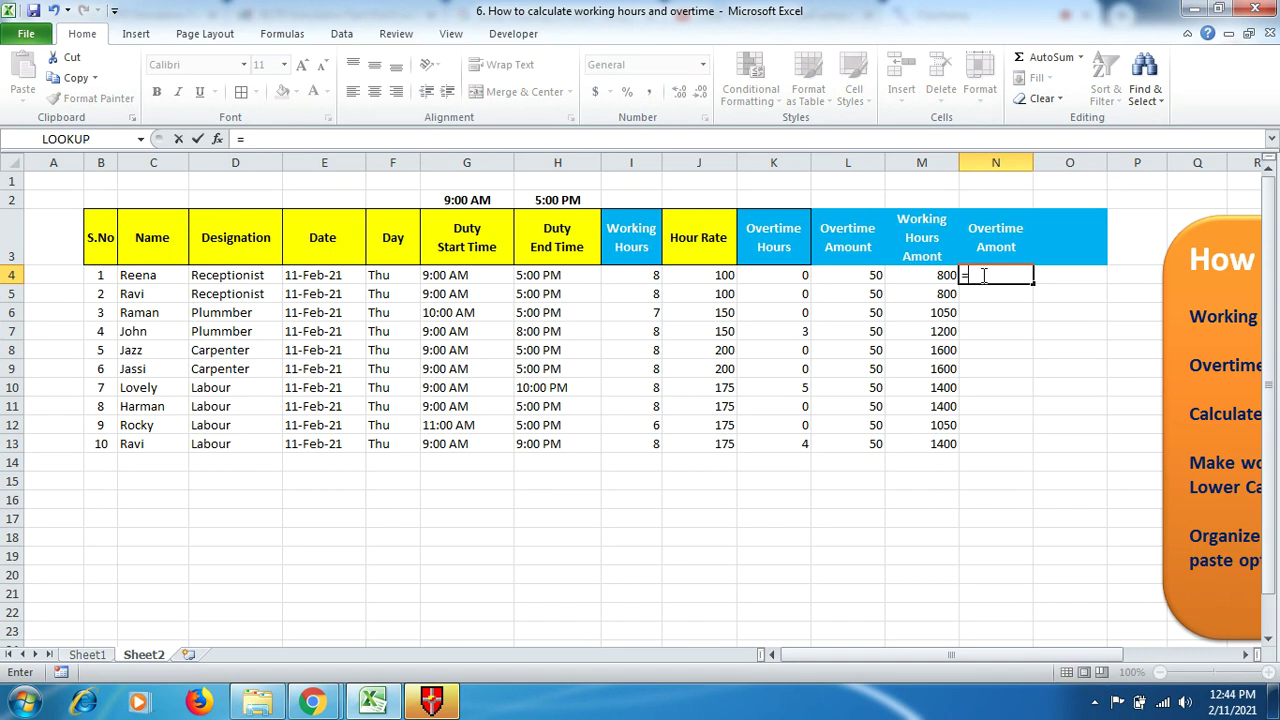
click(793, 275)
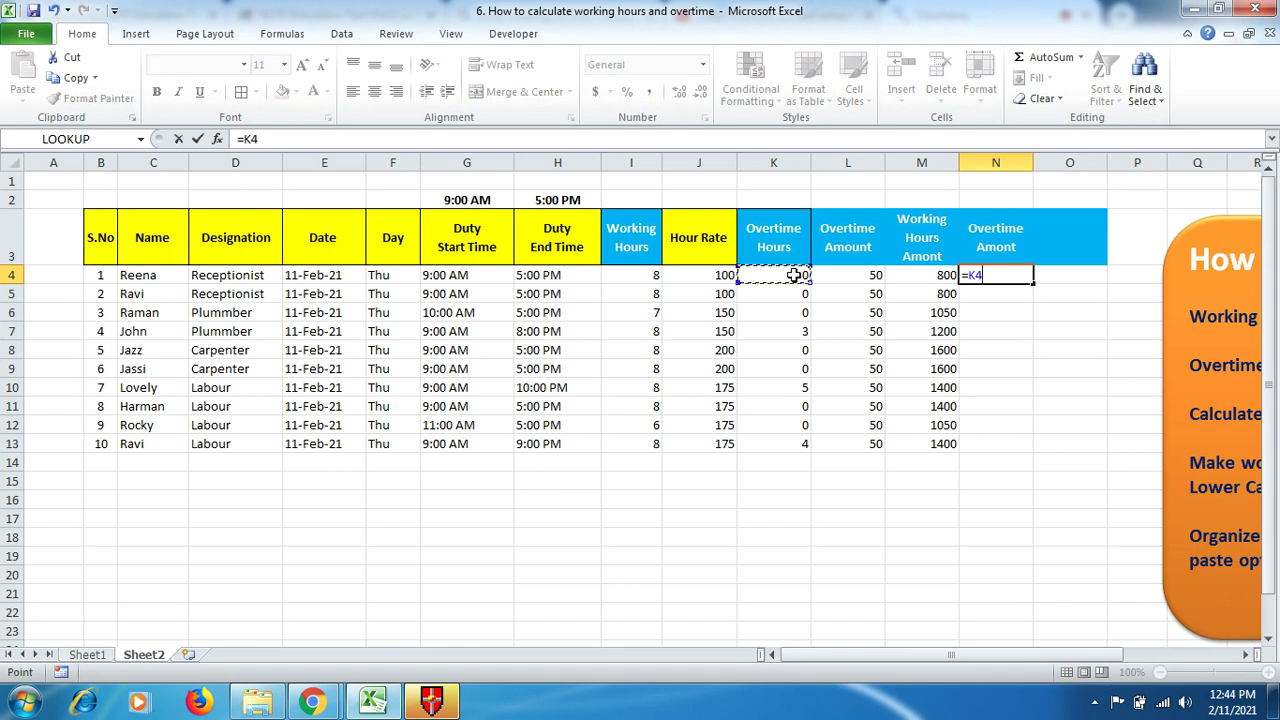
text(*)
click(866, 278)
key(Return)
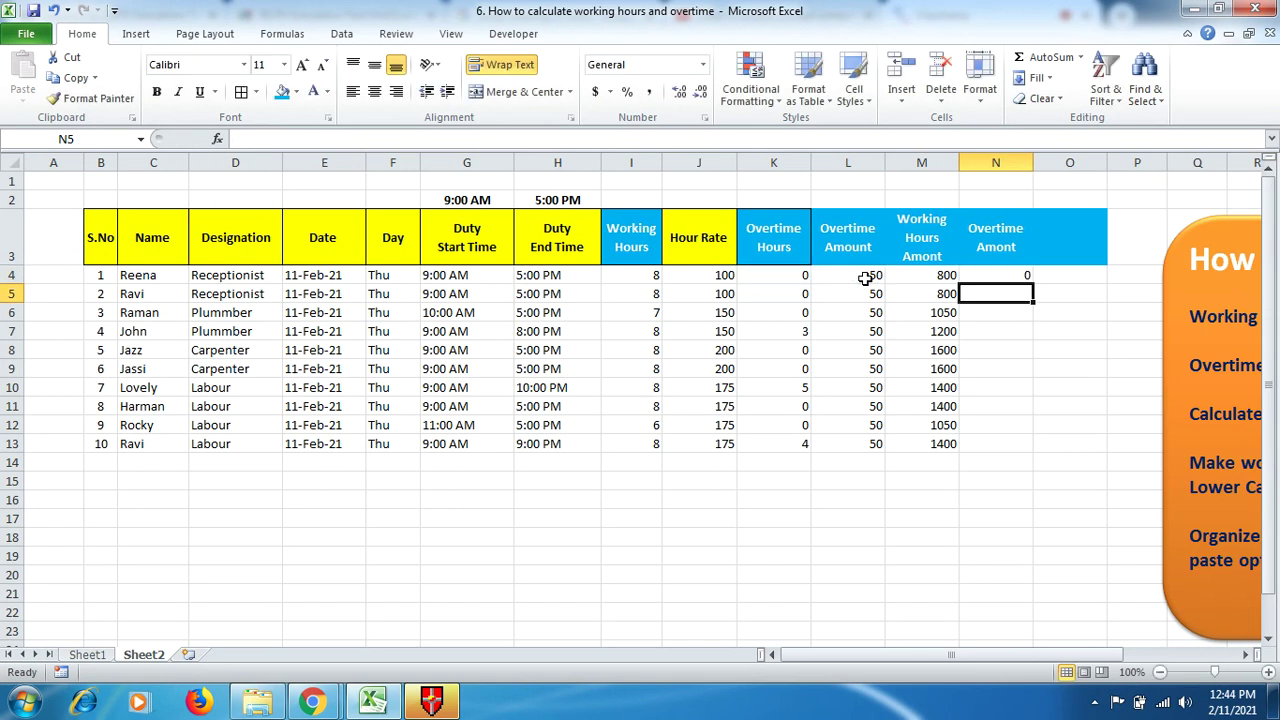
click(1012, 275)
double_click(1033, 284)
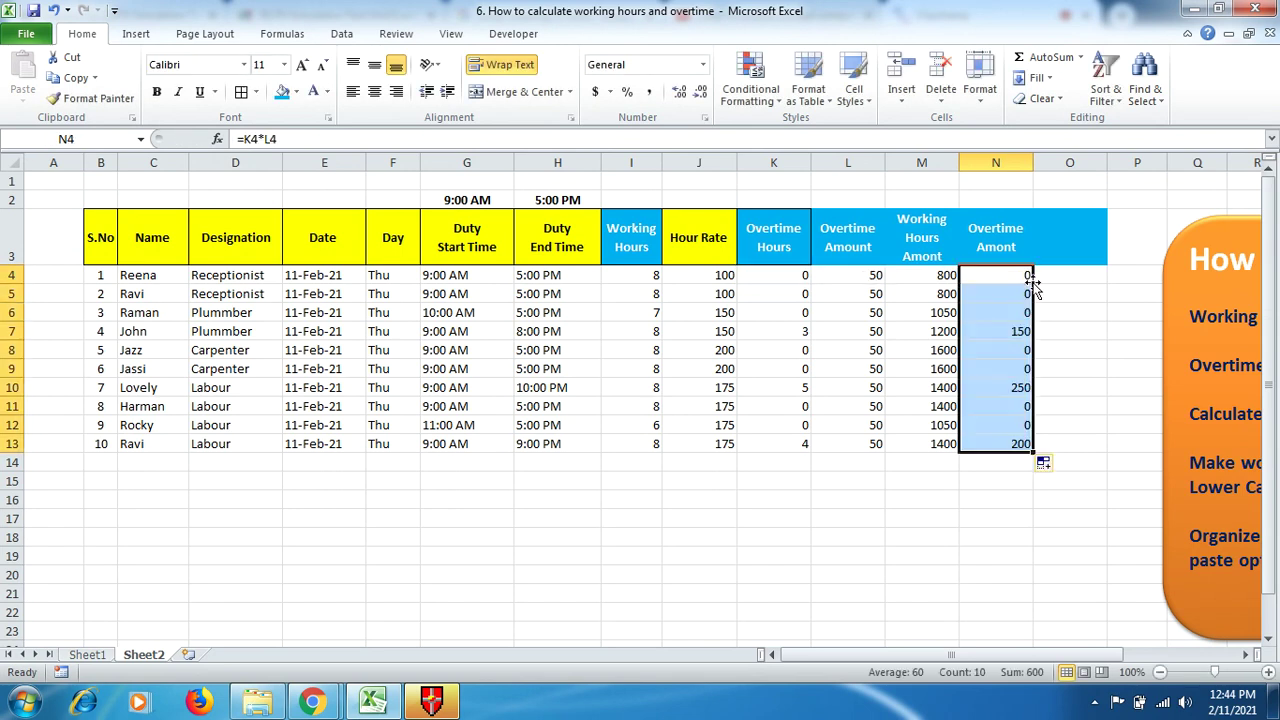
Step: Title the O3 header "Total", add the two amounts in O4 with =M4+N4, and fill the formula down to O13
click(1067, 273)
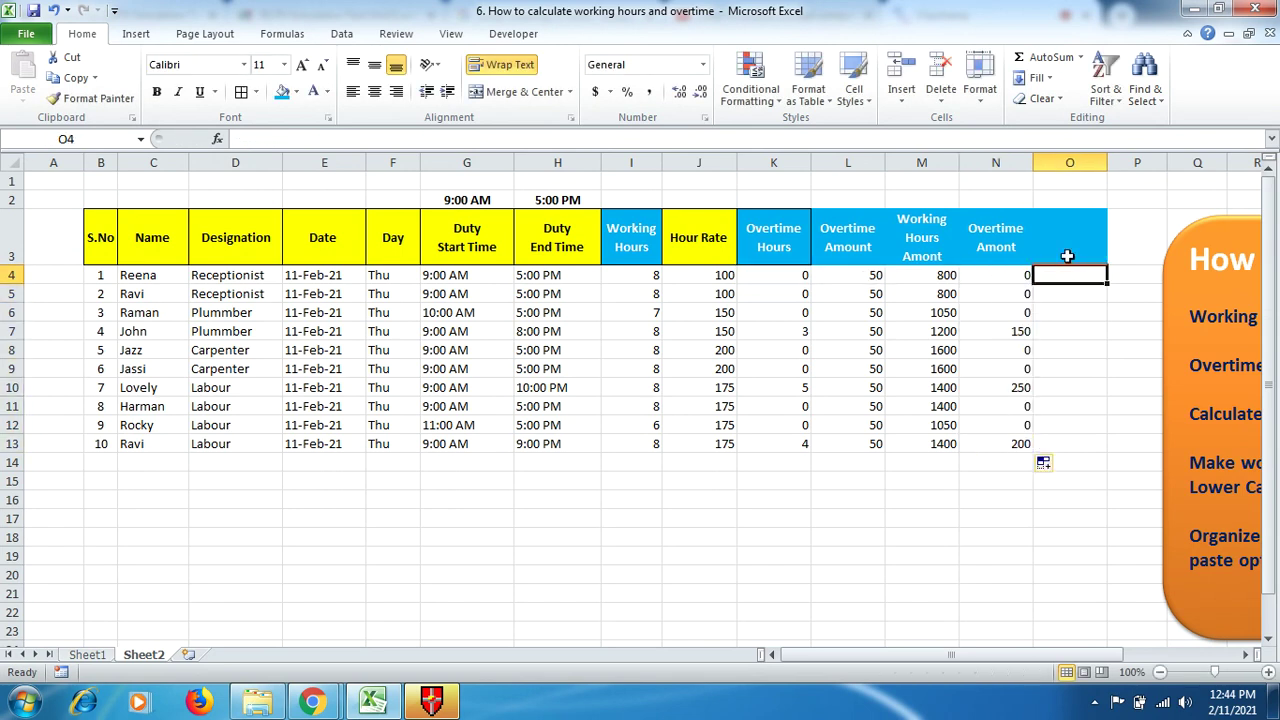
click(1068, 238)
text(Total)
click(1068, 276)
text(=)
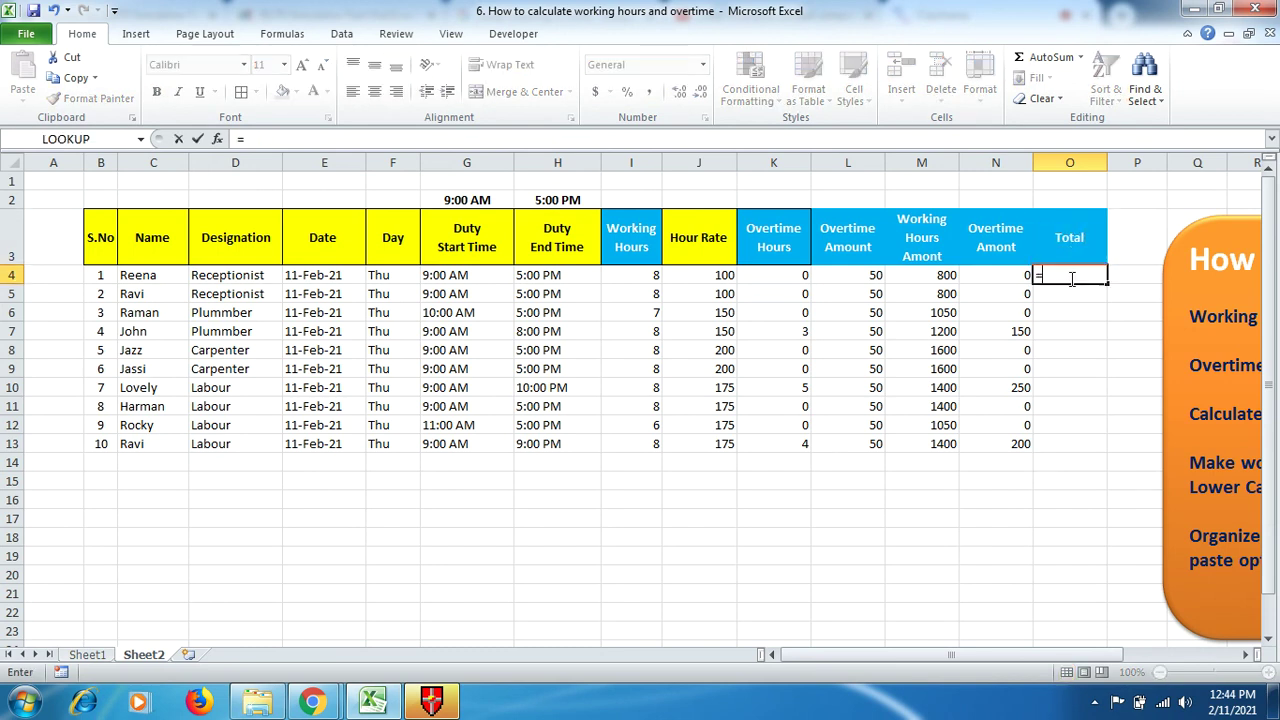
click(946, 276)
text(+)
click(985, 275)
key(Return)
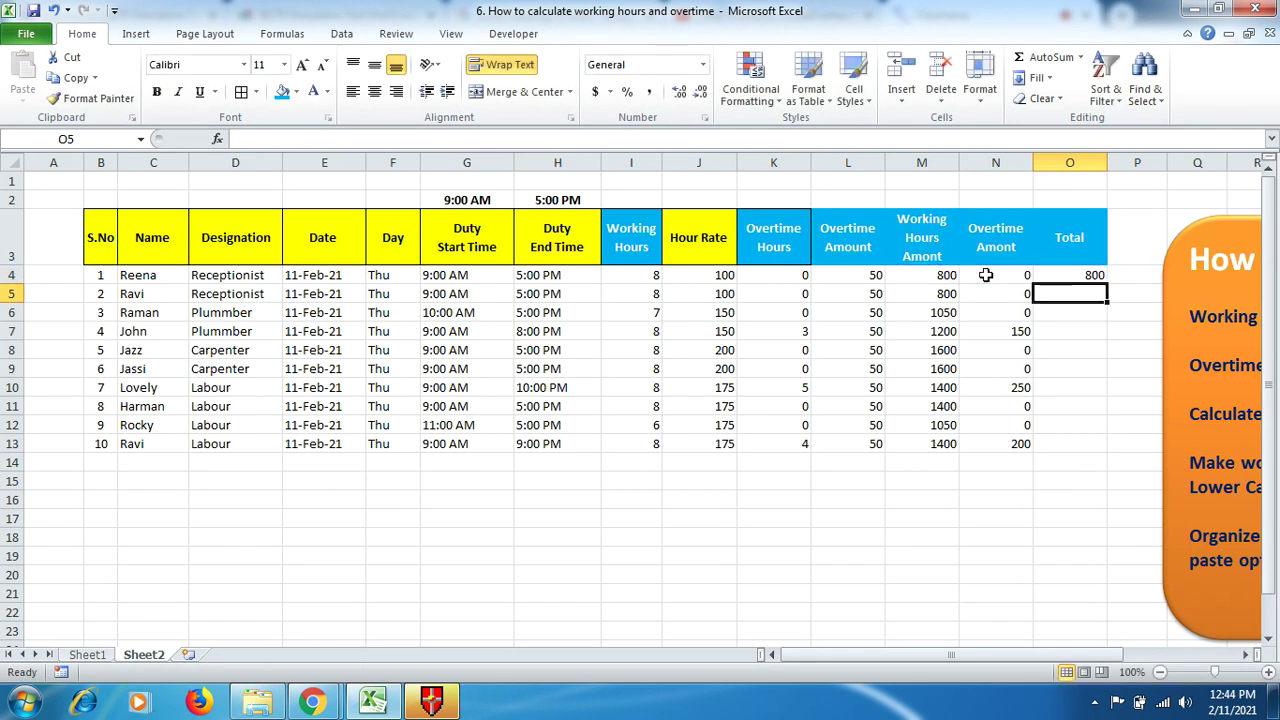
click(1094, 276)
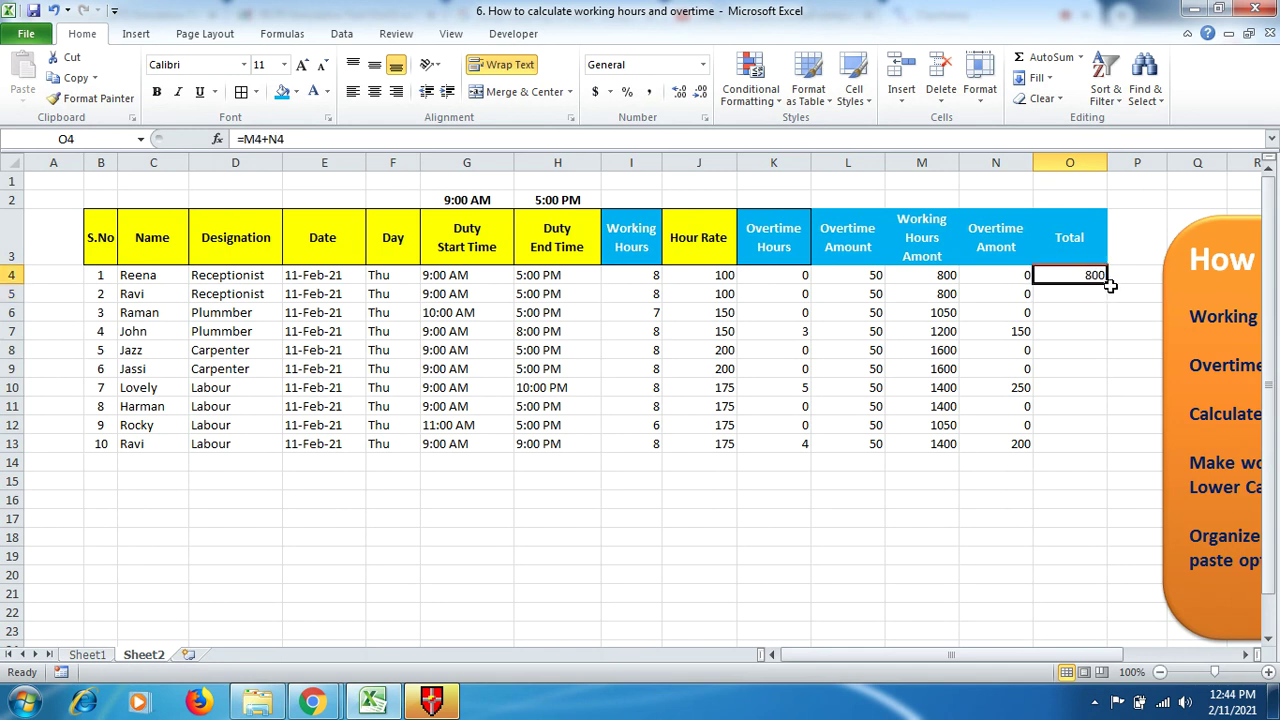
double_click(1107, 284)
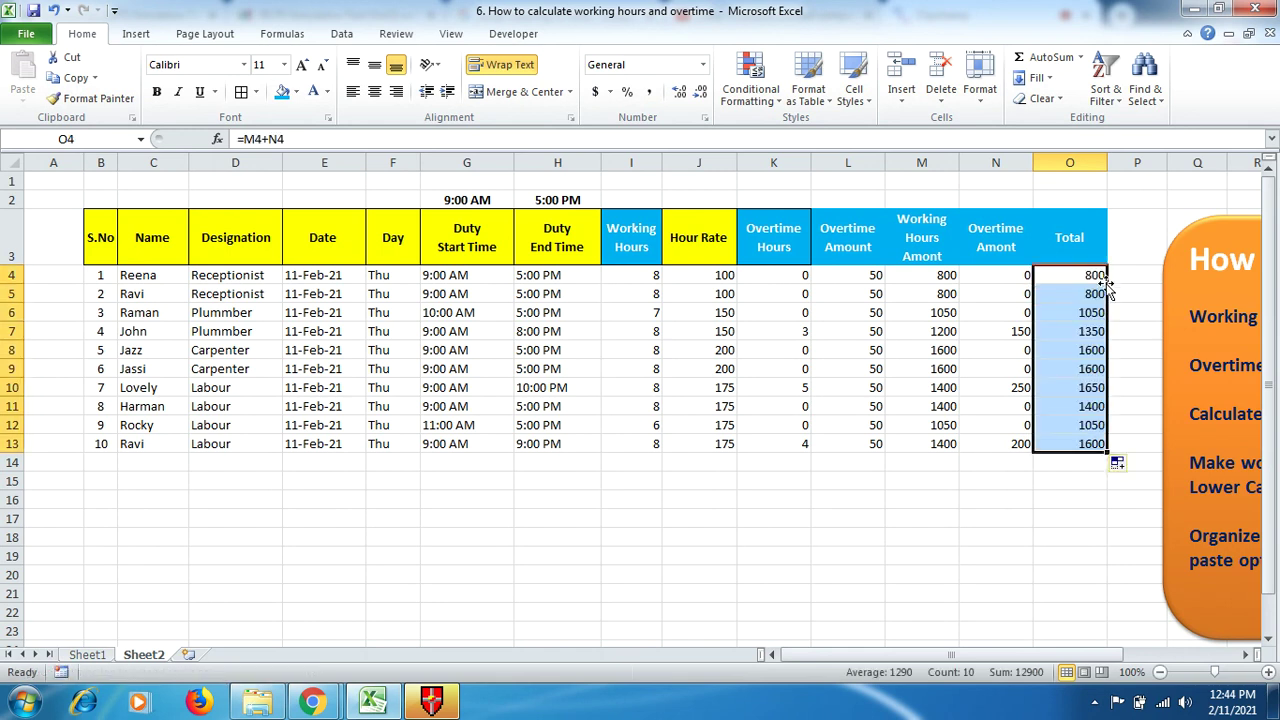
click(1137, 333)
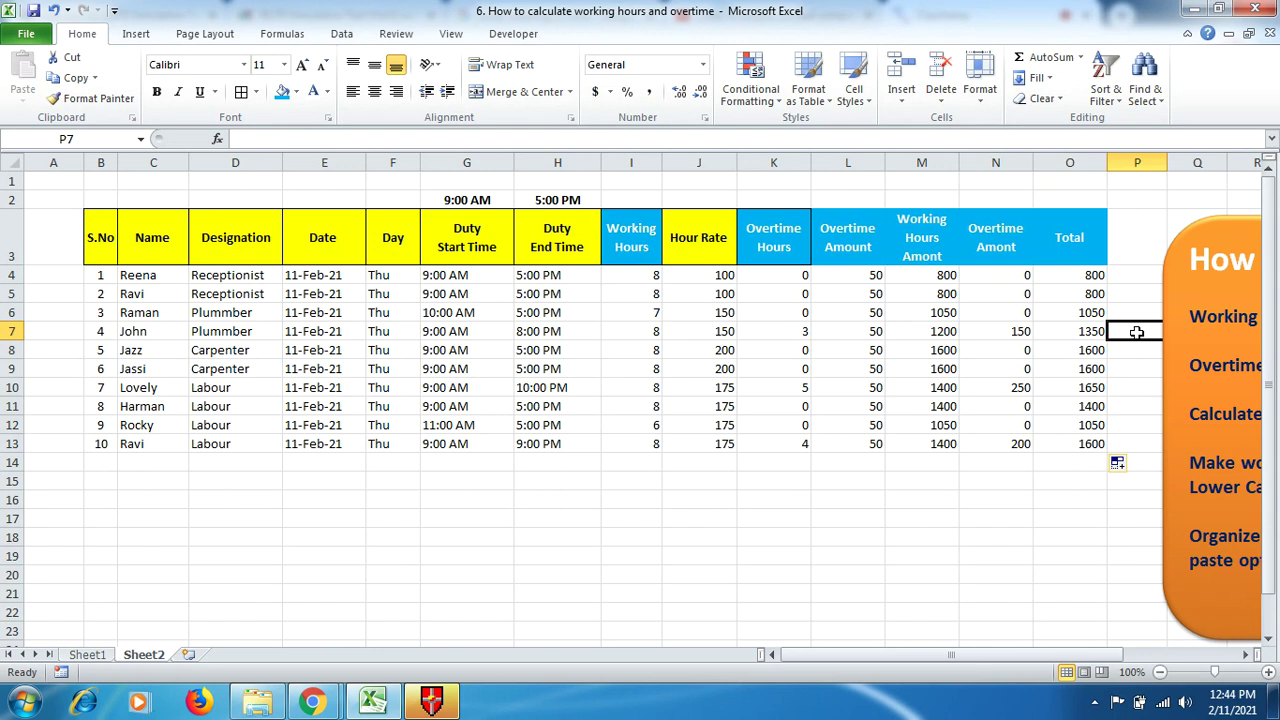
click(942, 483)
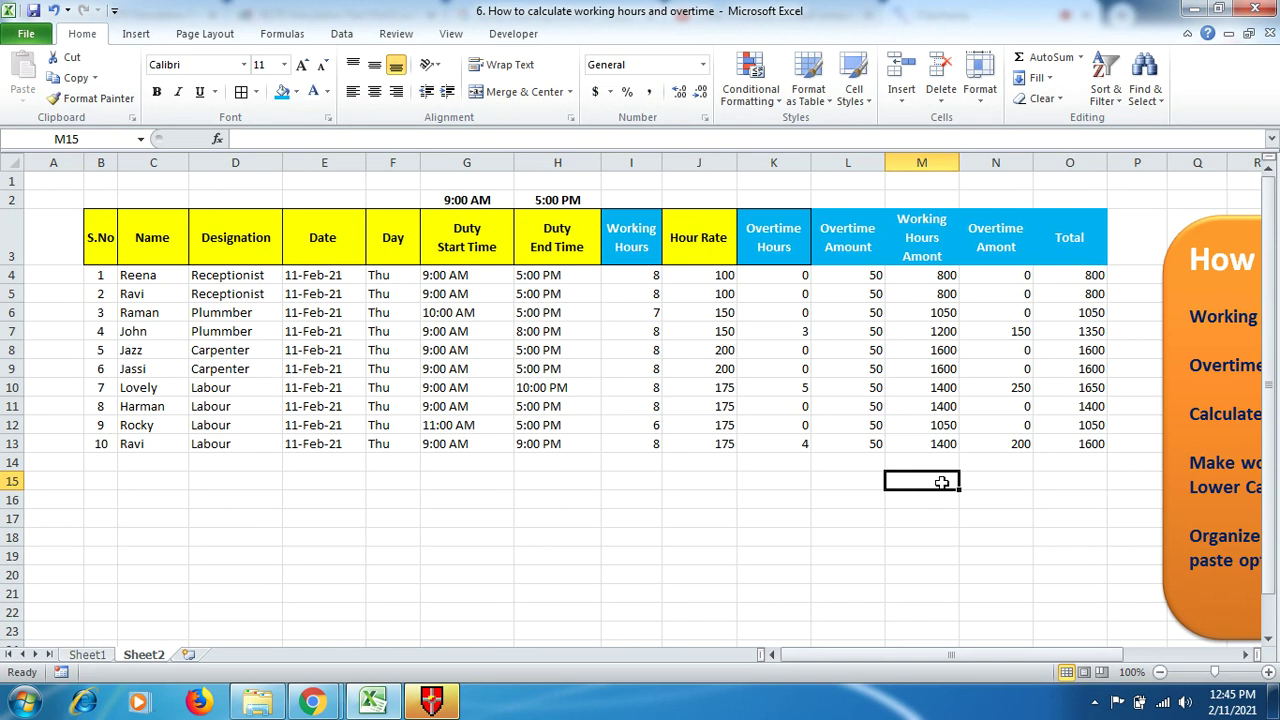